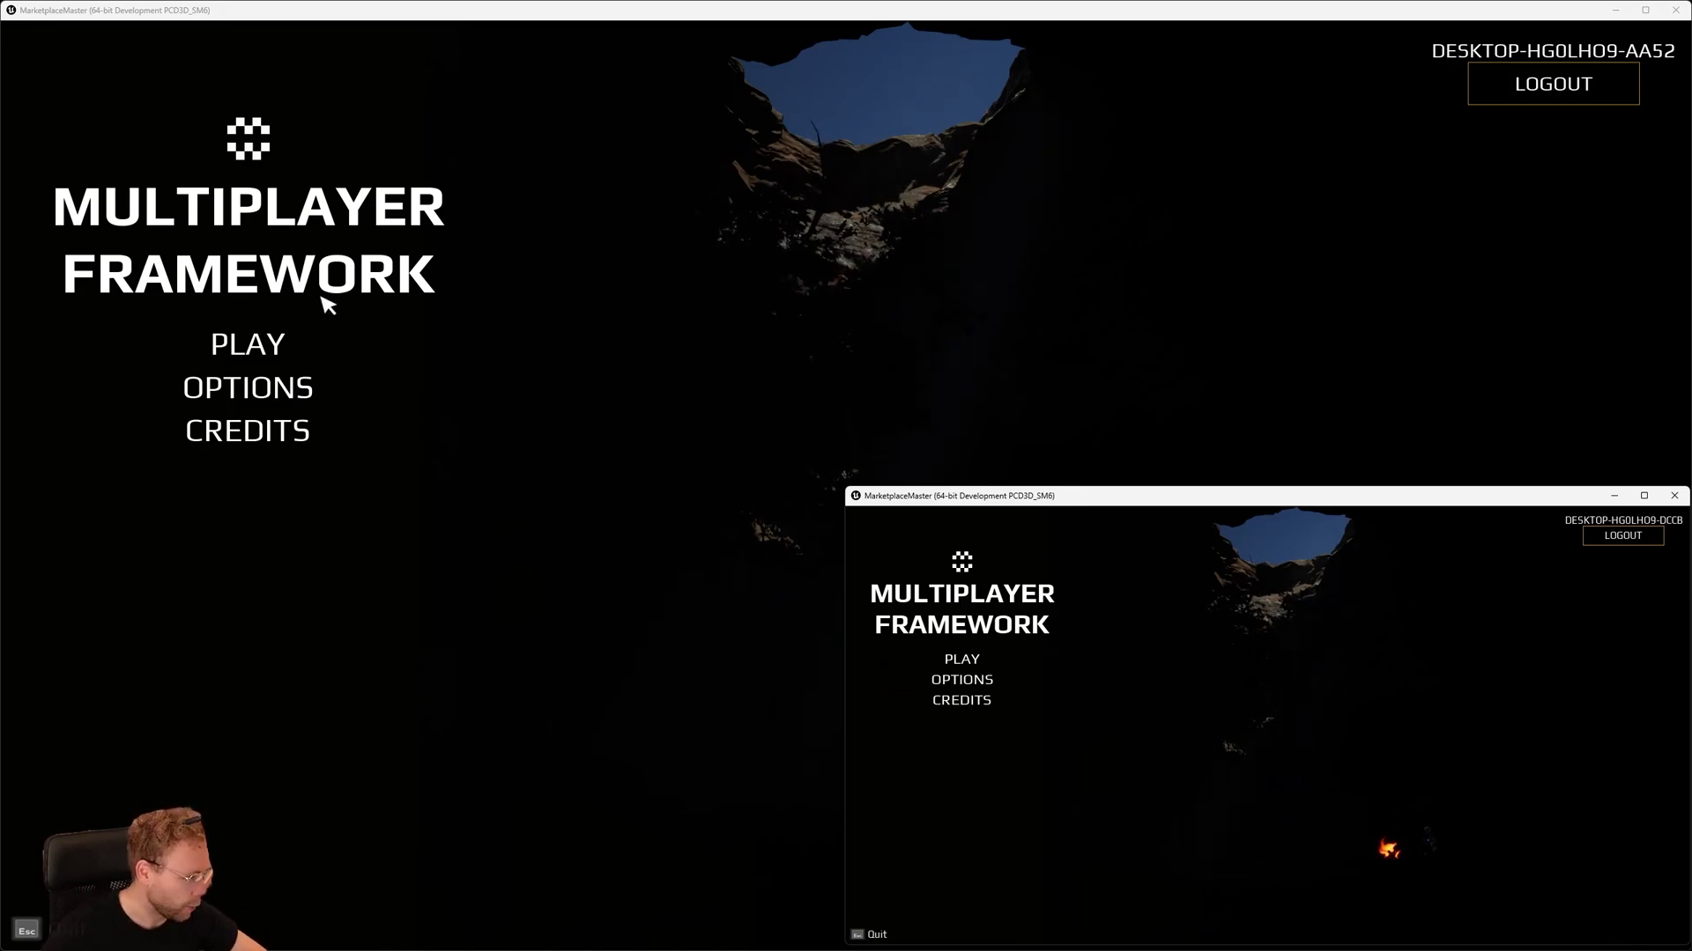
Step: Choose PLAY on the main menu to show the New, Resume, Load Game, Browse and Host options
click(235, 344)
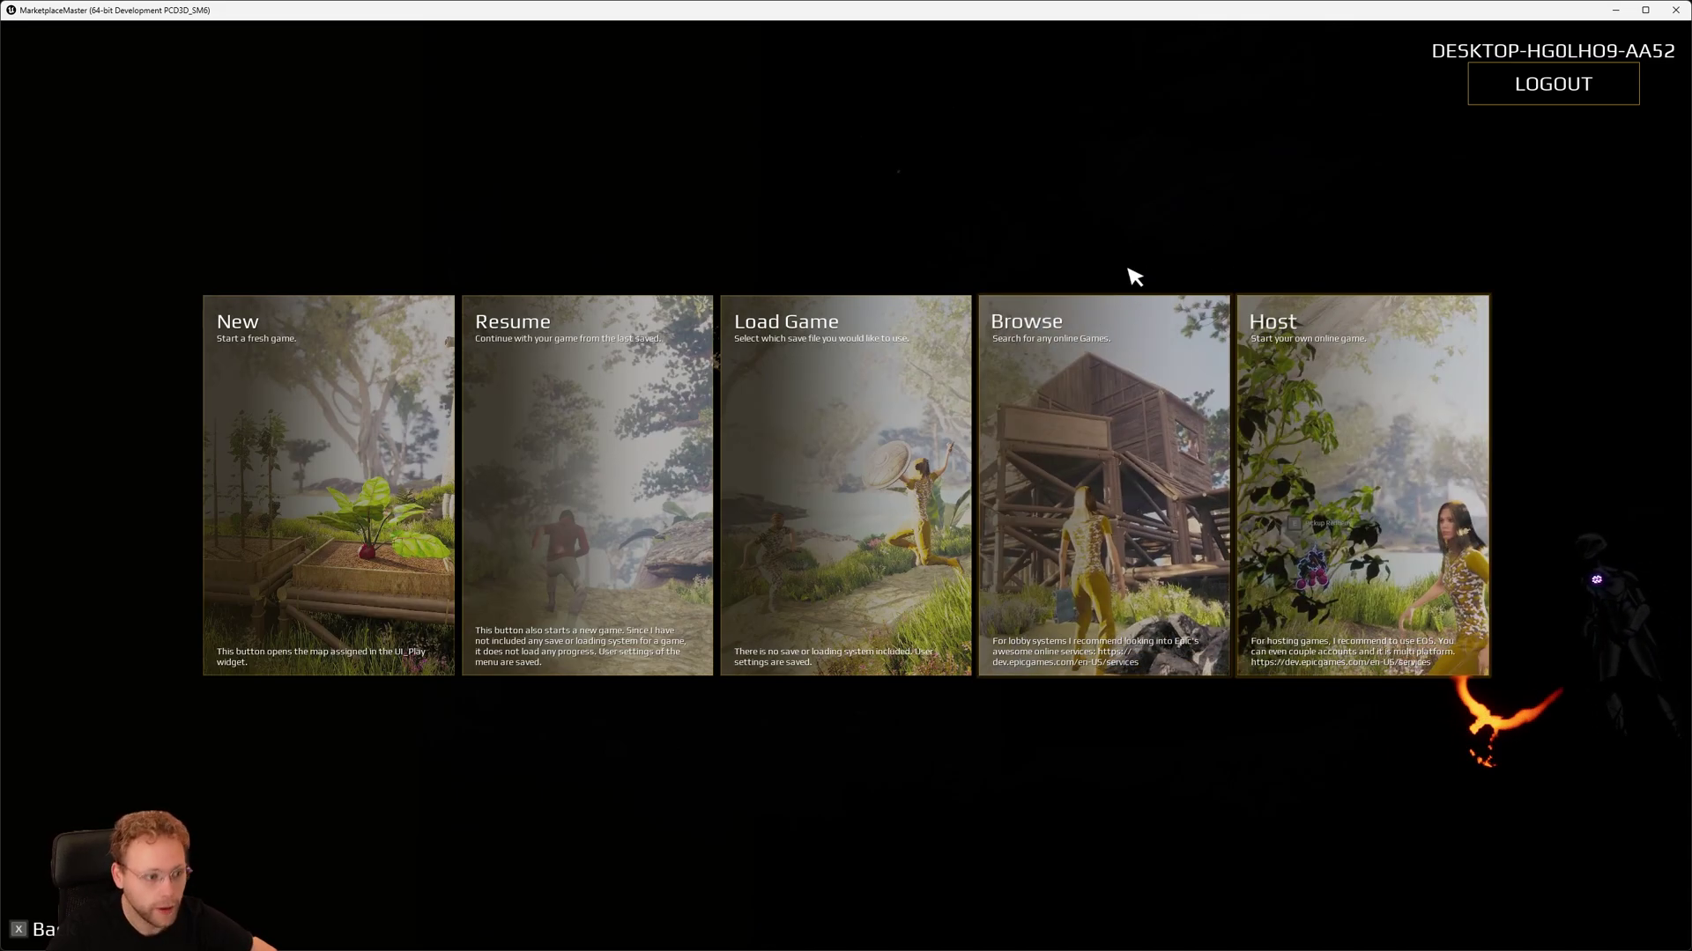
Step: Open the Host Server settings, keeping Default Playlist 01 with the Starter Capture The Flag map
click(1385, 421)
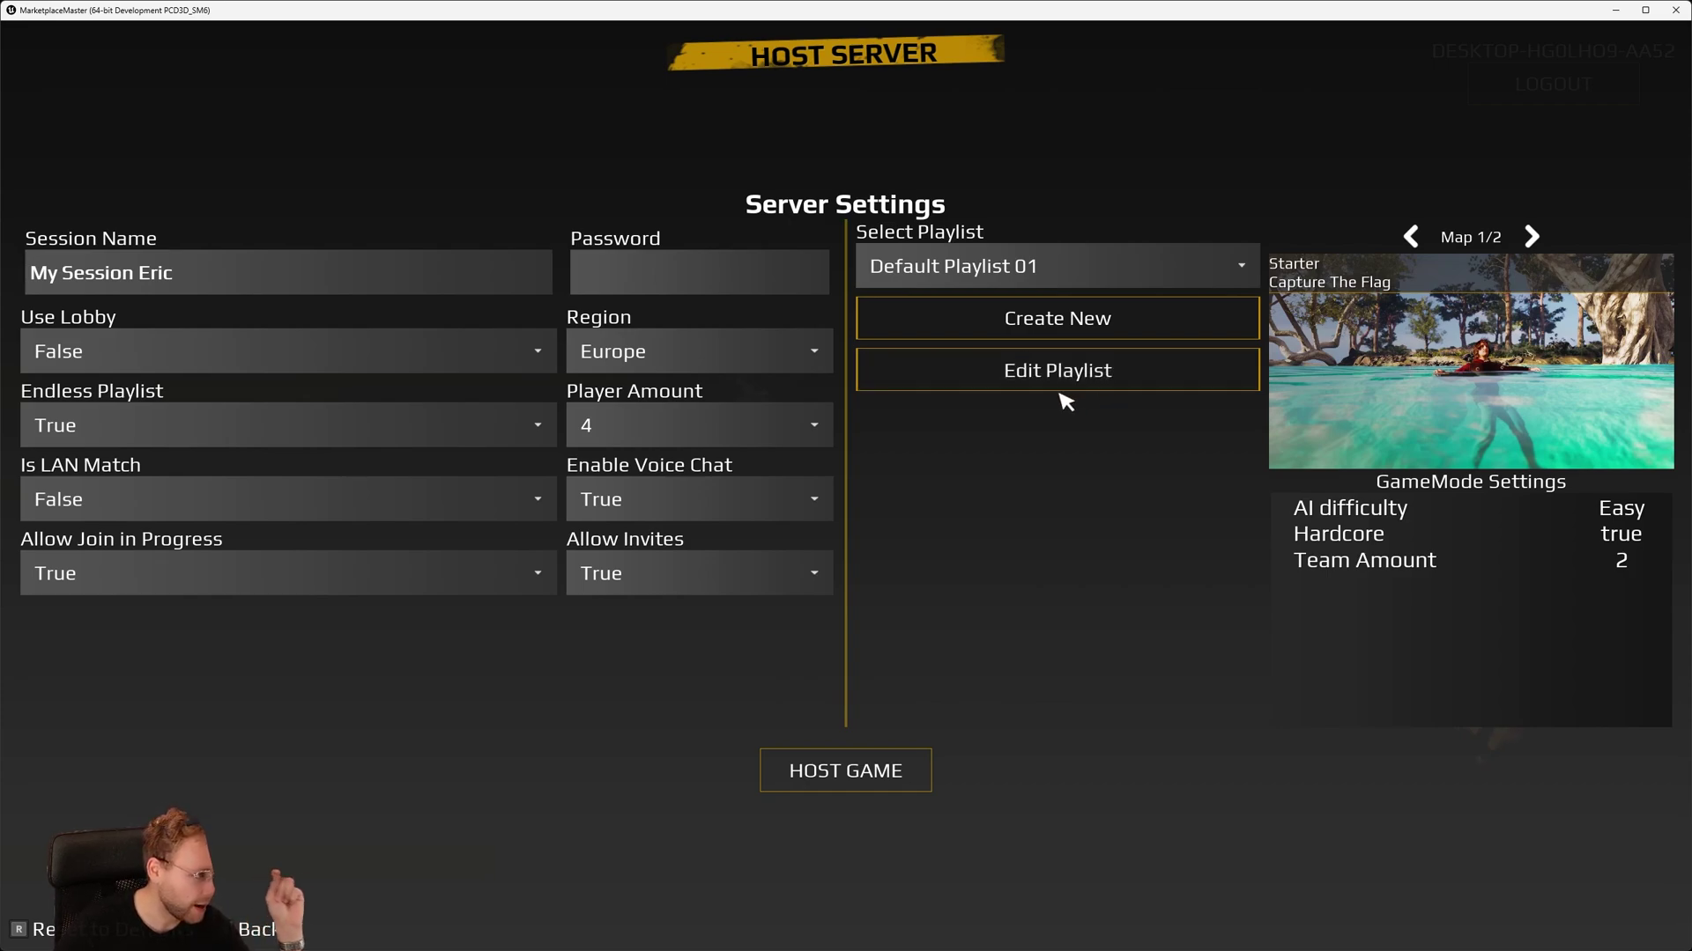
click(1117, 264)
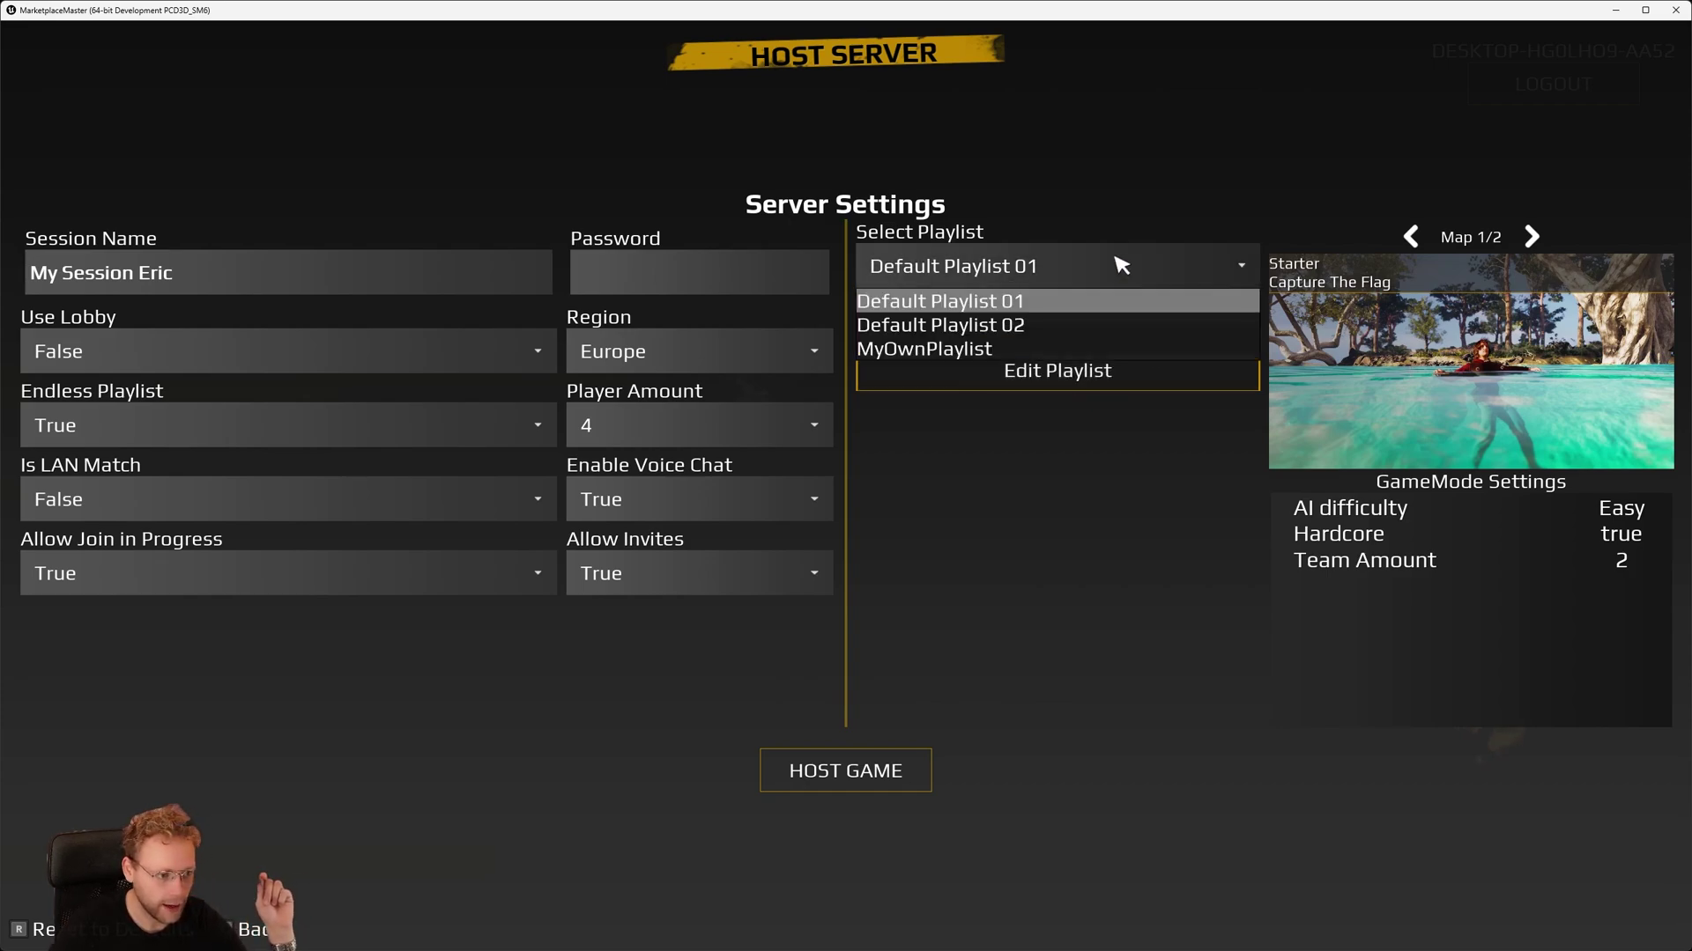
click(1074, 273)
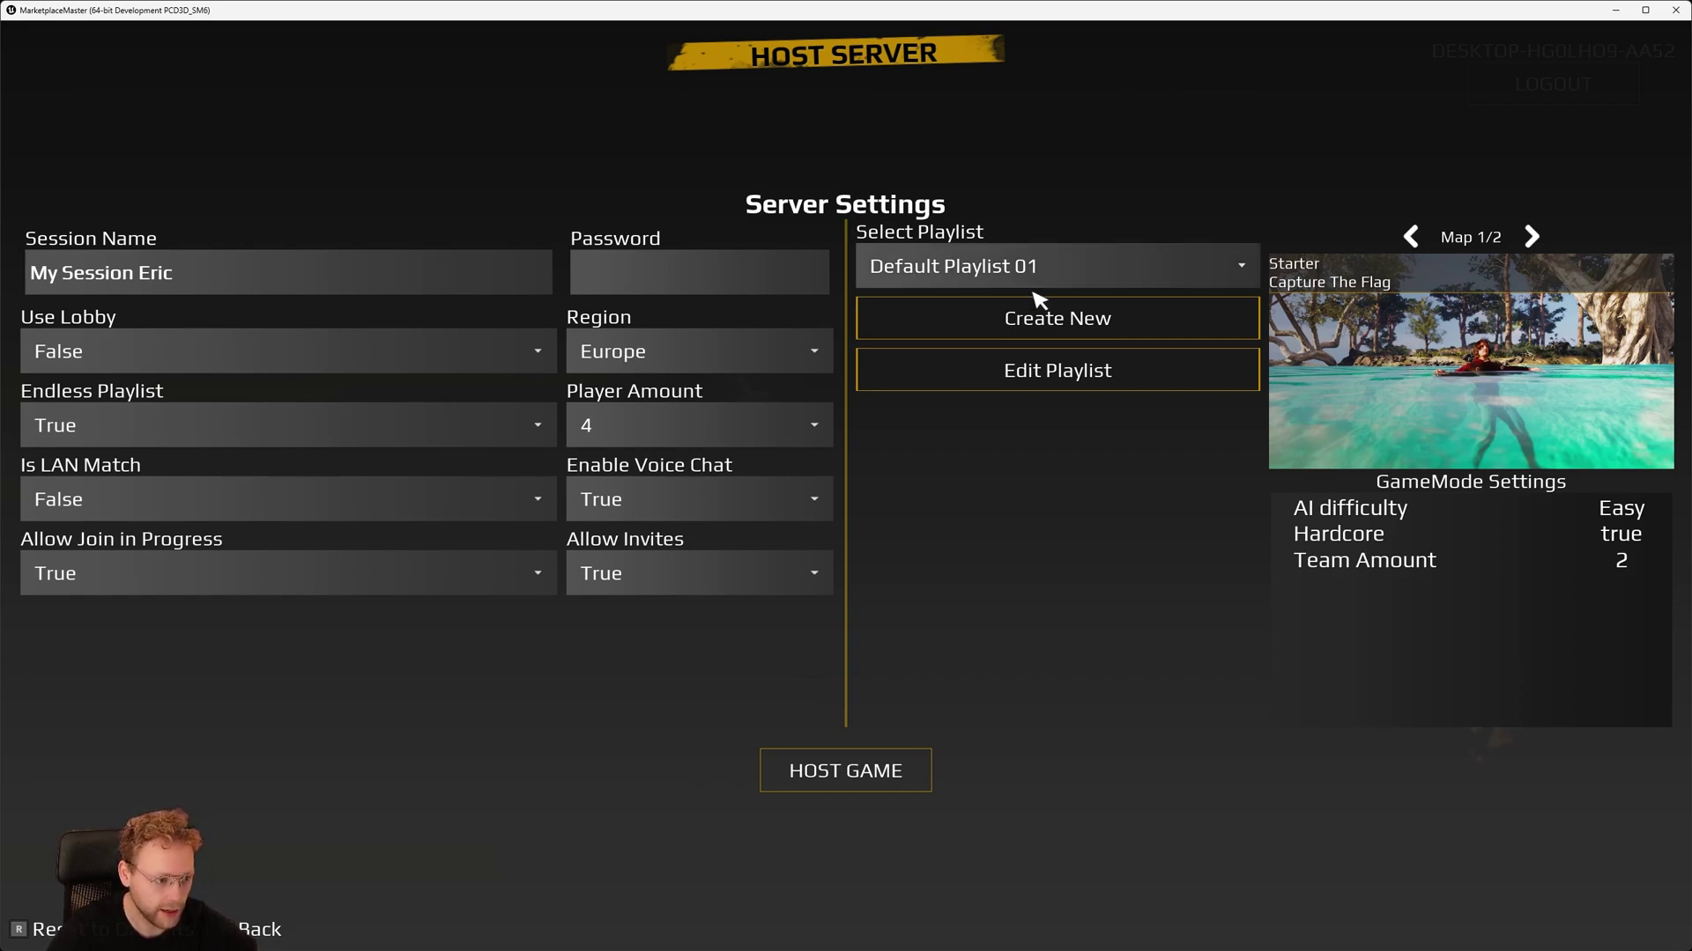
Step: Create a new playlist named 'Example'
click(1070, 323)
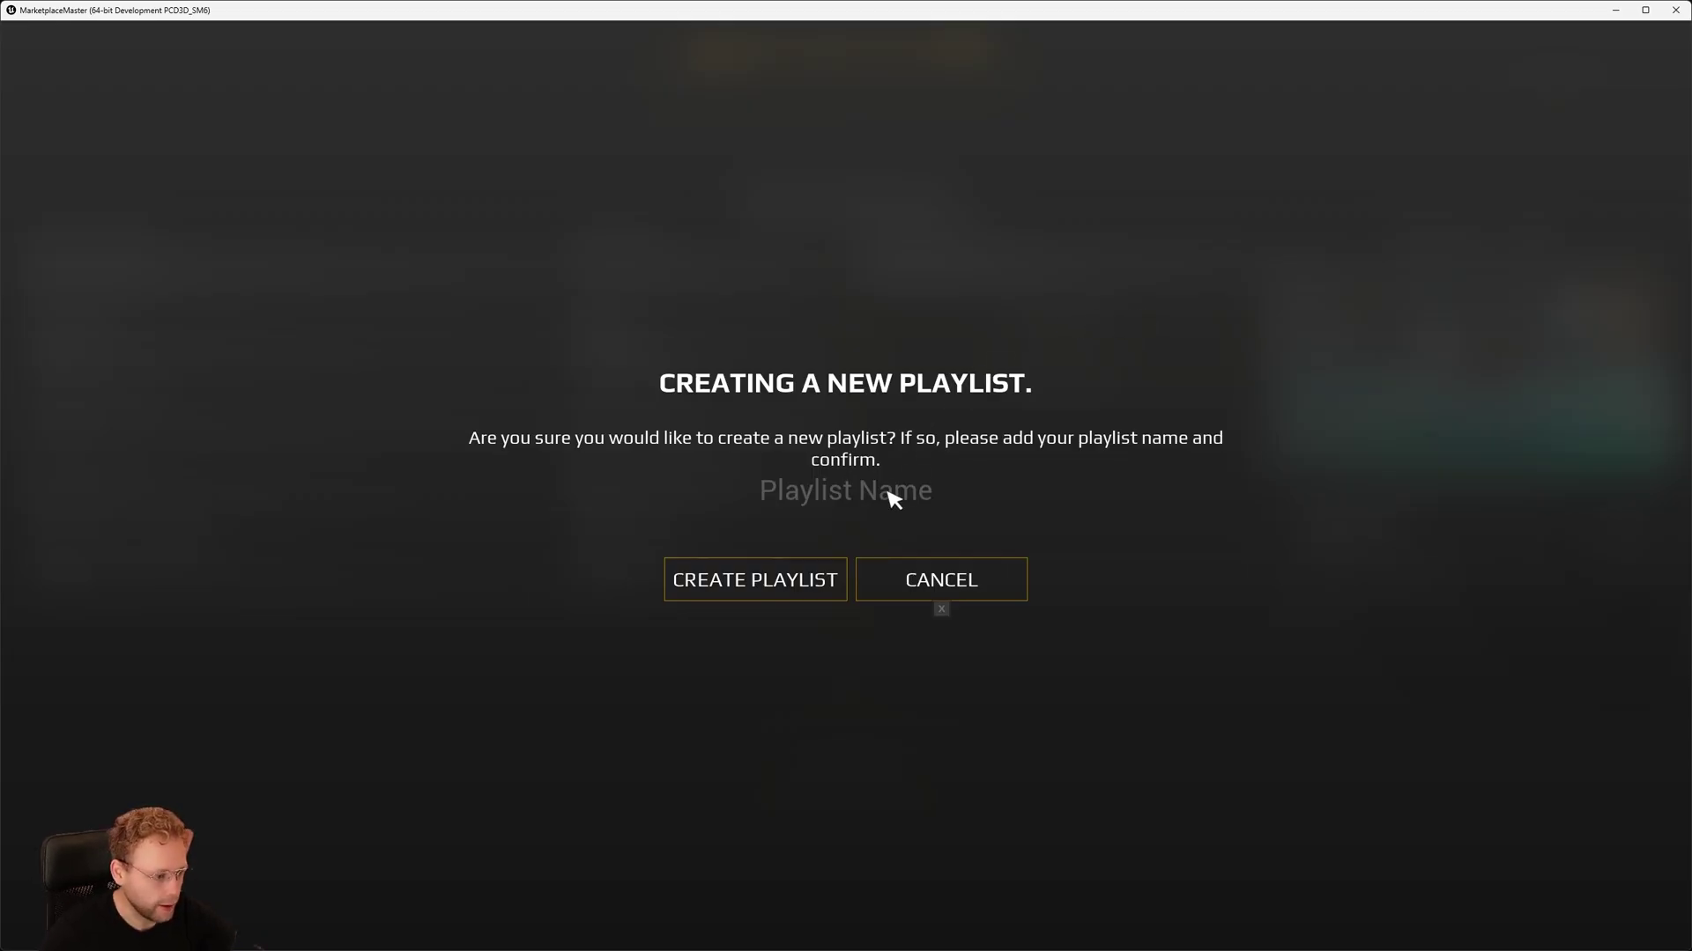
text(Example)
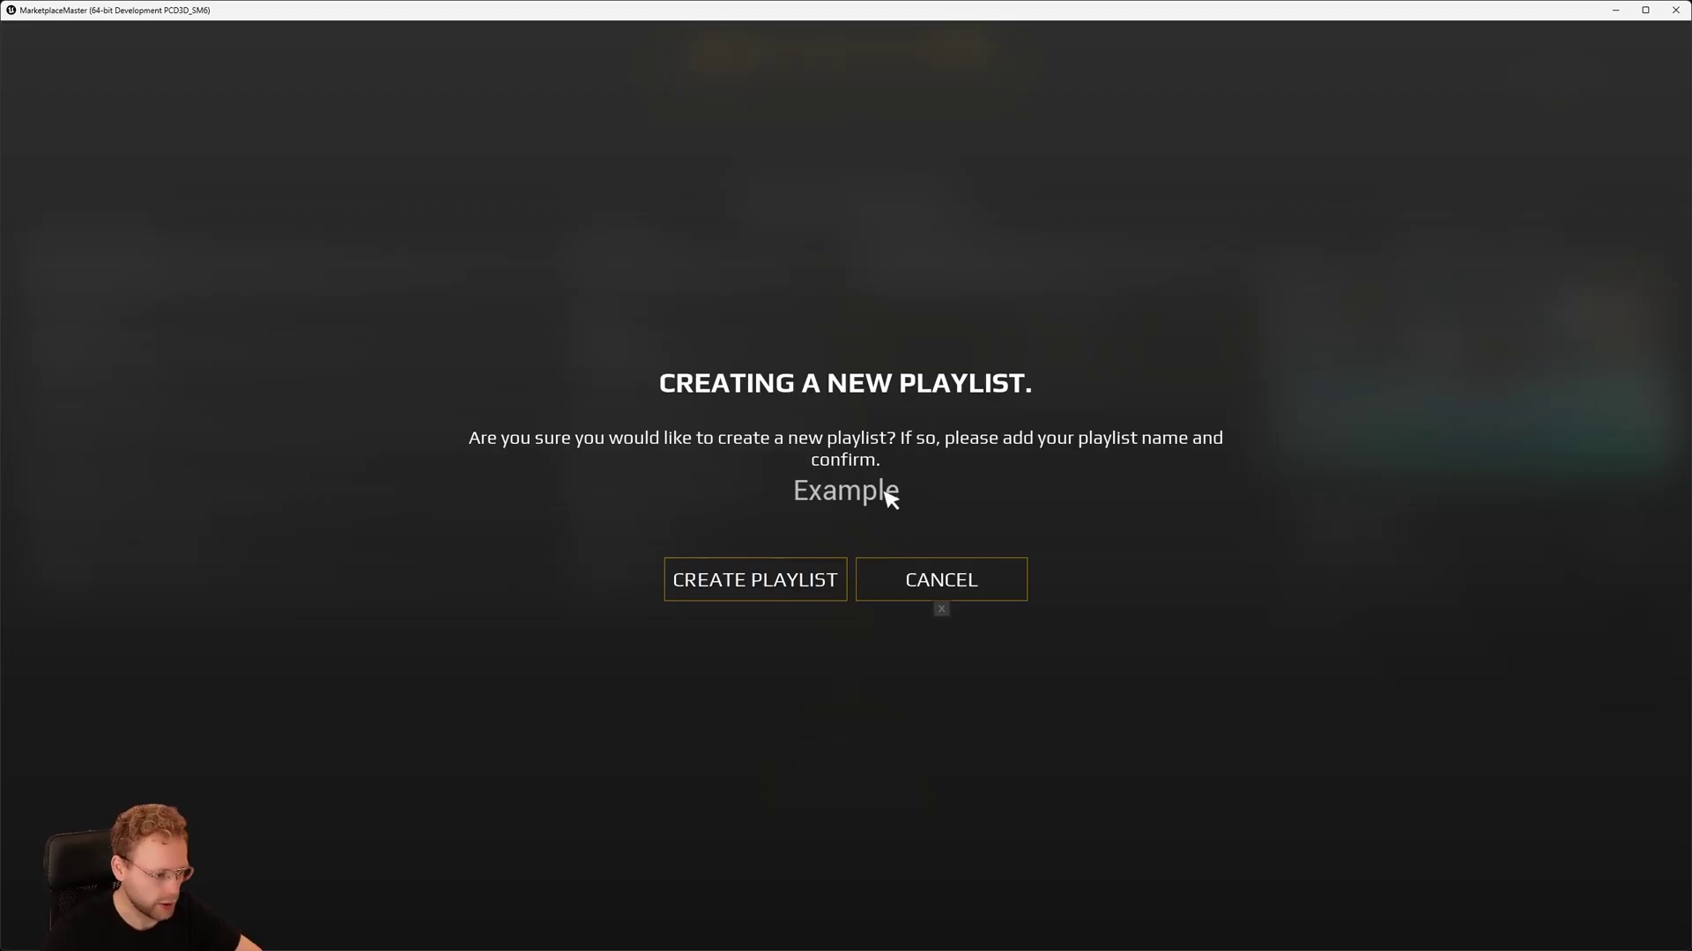
click(758, 582)
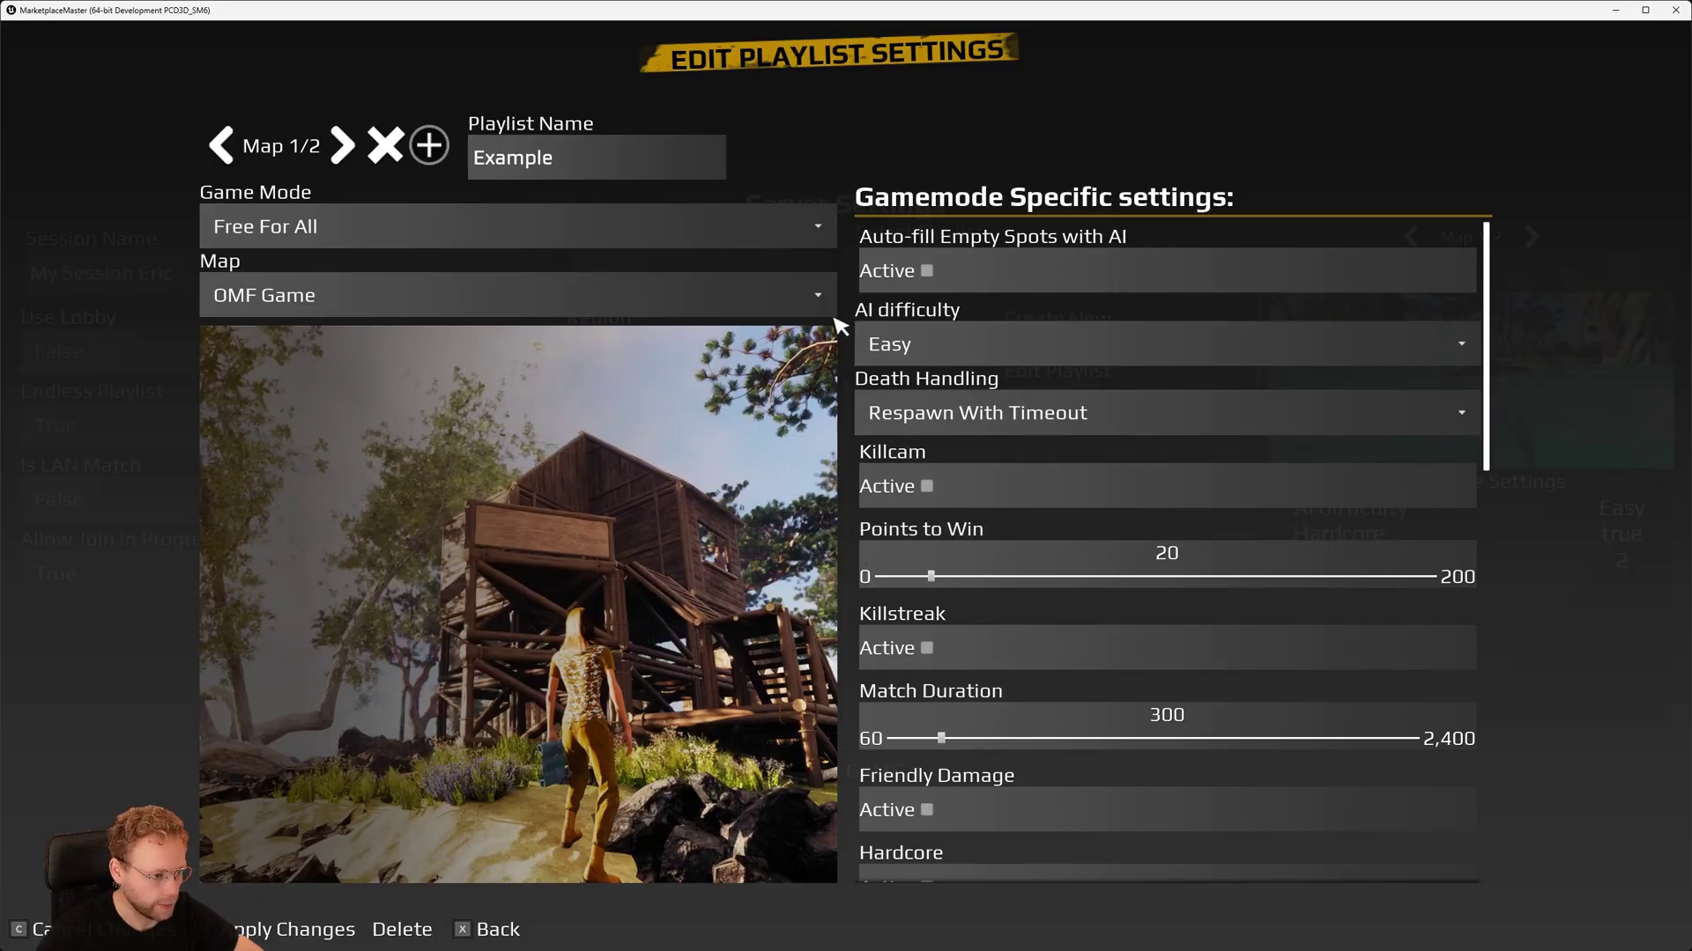
Step: Set the playlist's first map to Battle Royale game mode on the Starter map
click(344, 148)
click(241, 148)
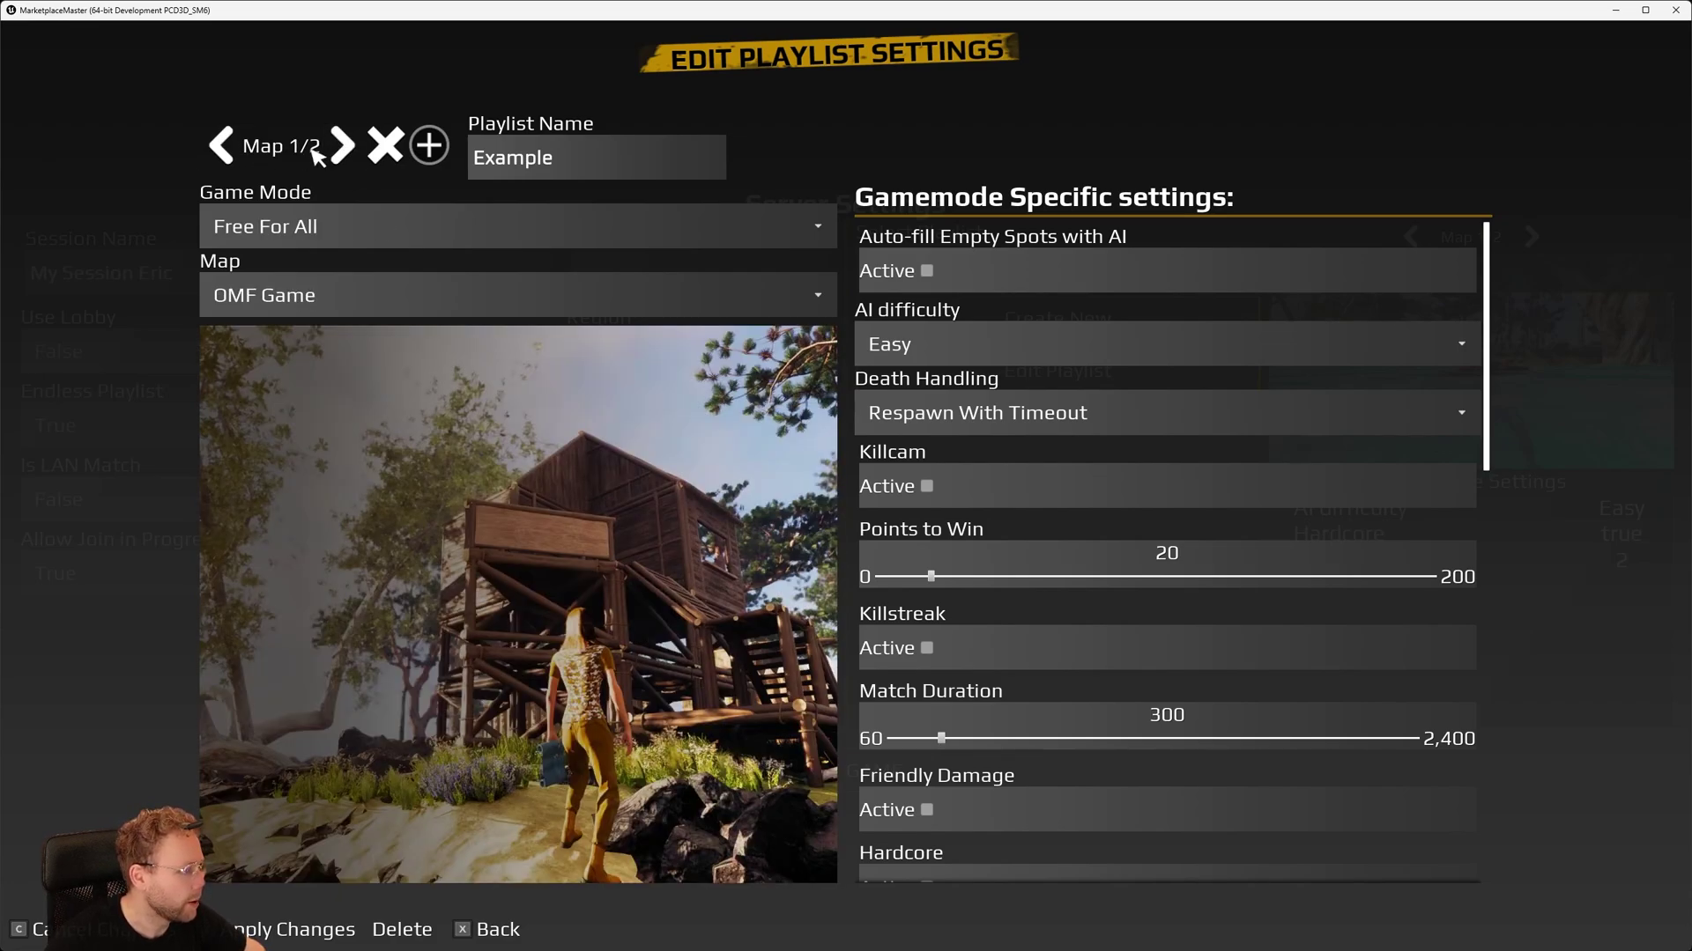
click(328, 148)
click(222, 145)
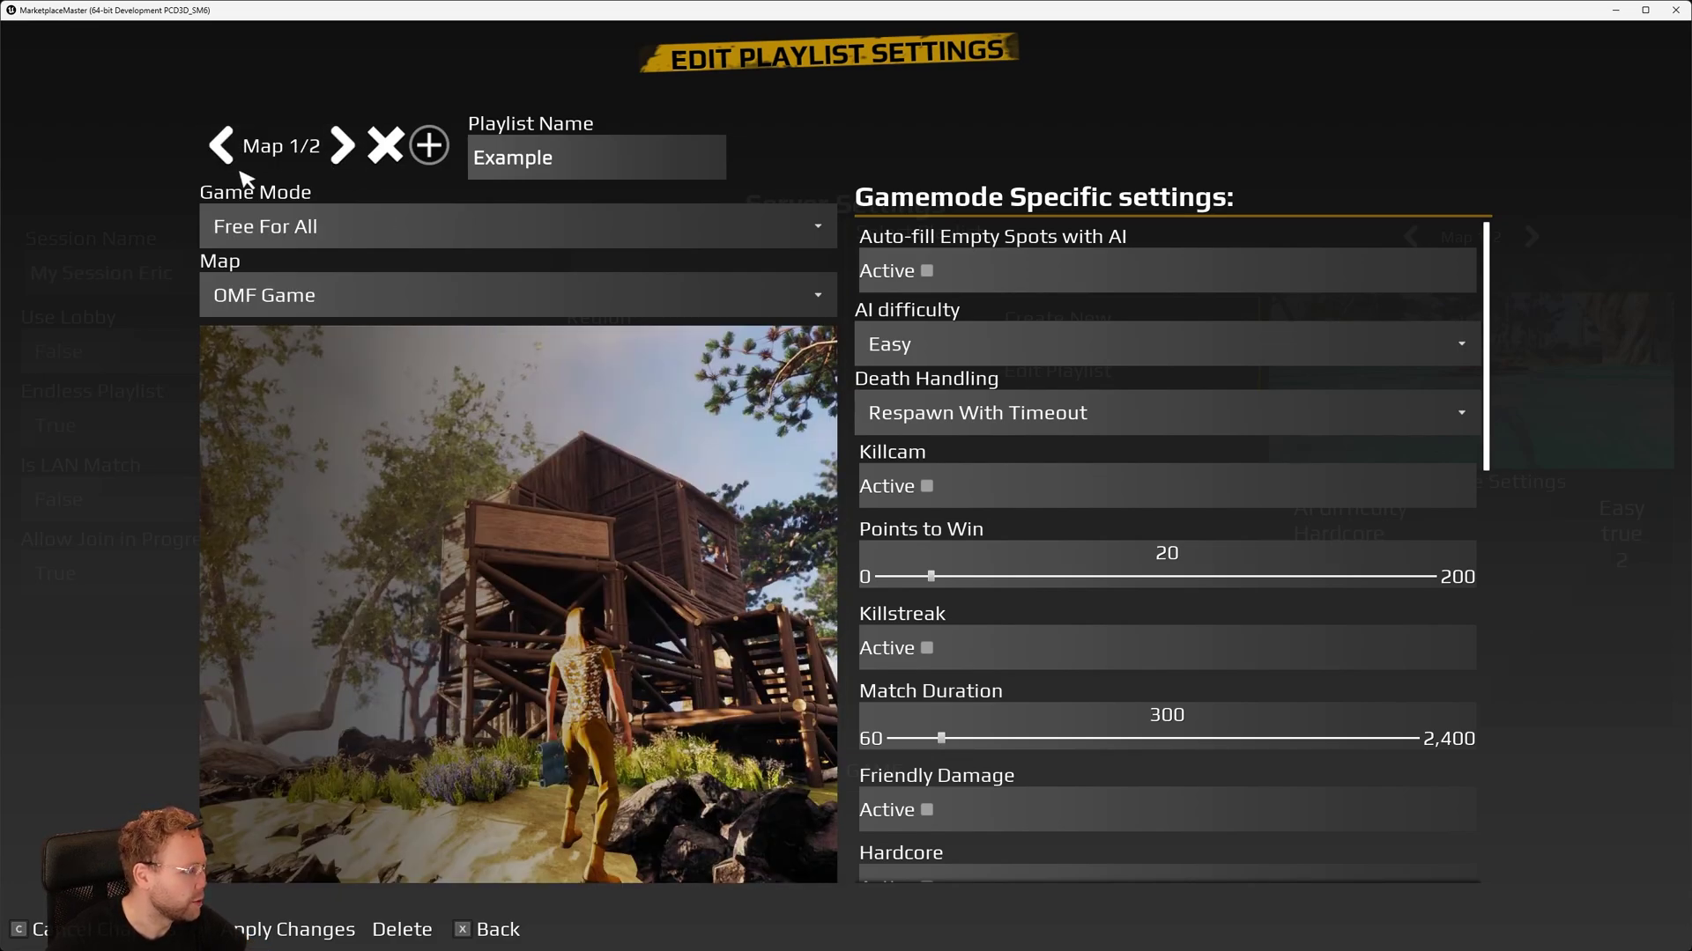
click(312, 235)
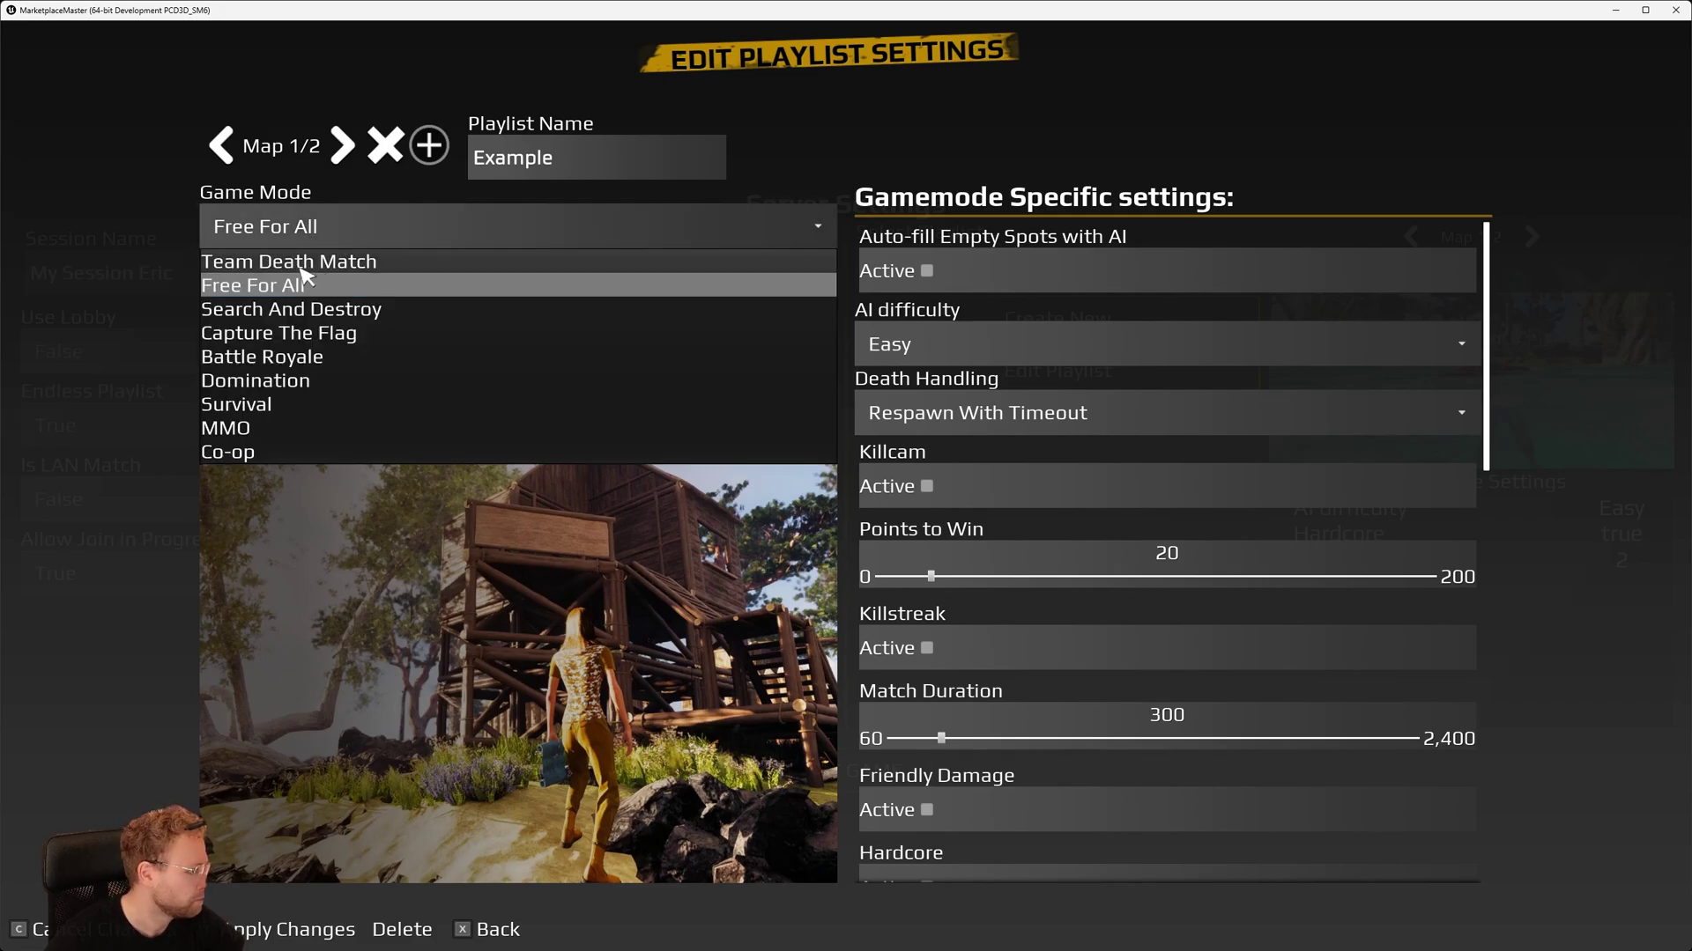
click(251, 358)
click(327, 295)
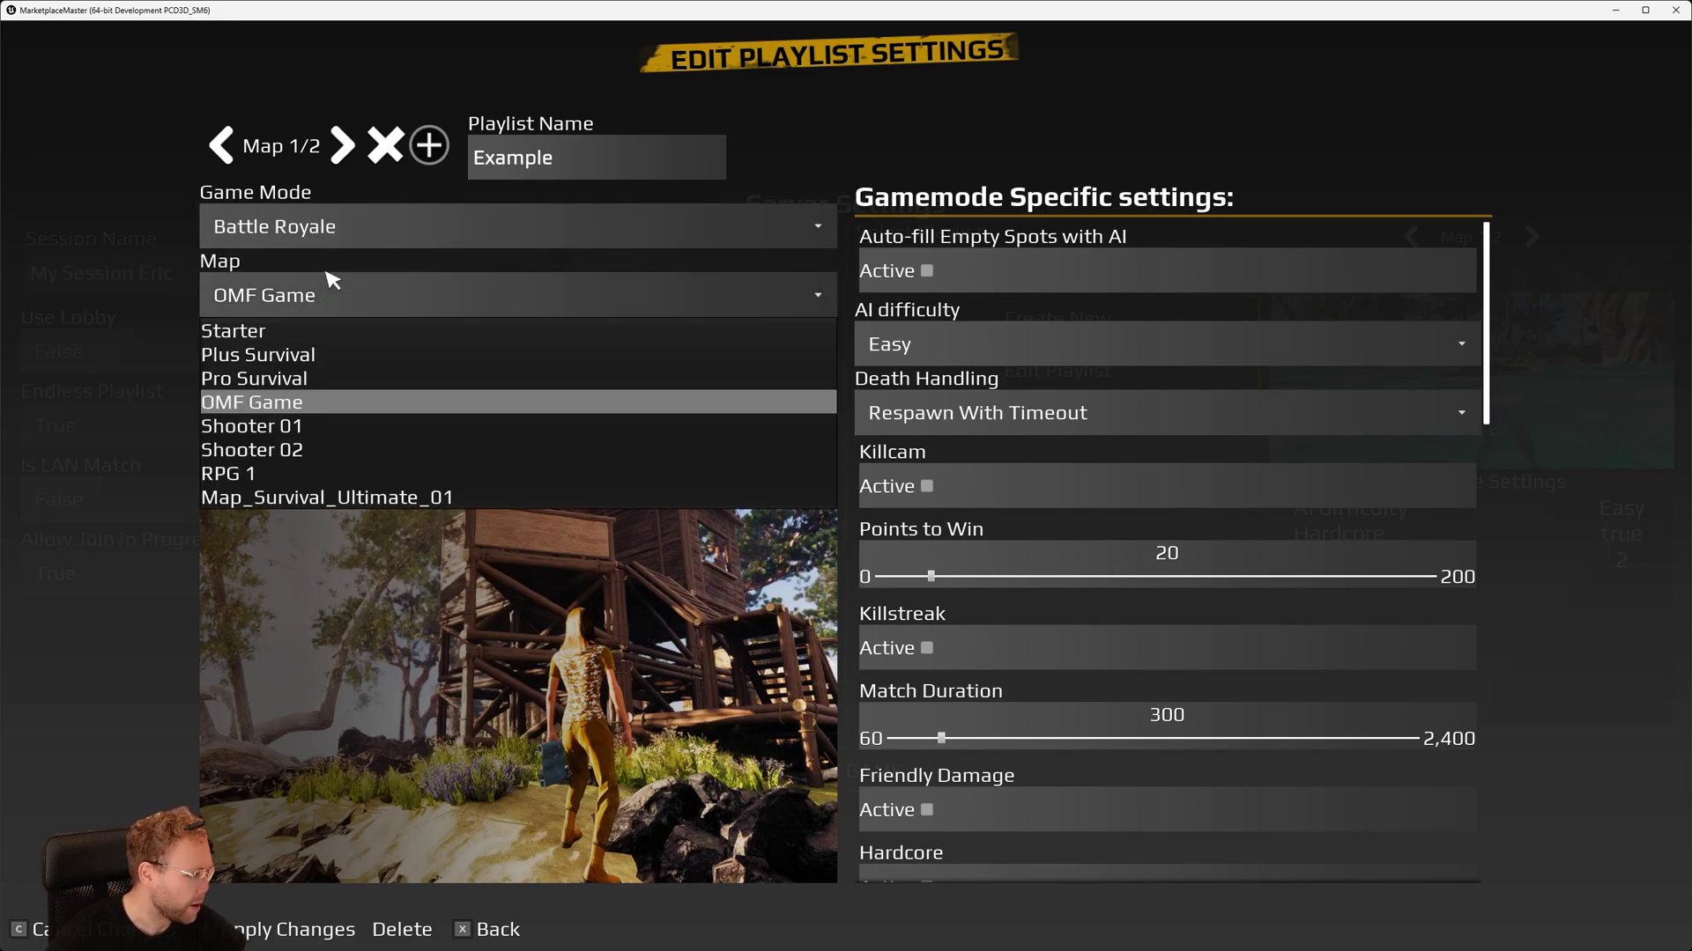
click(294, 333)
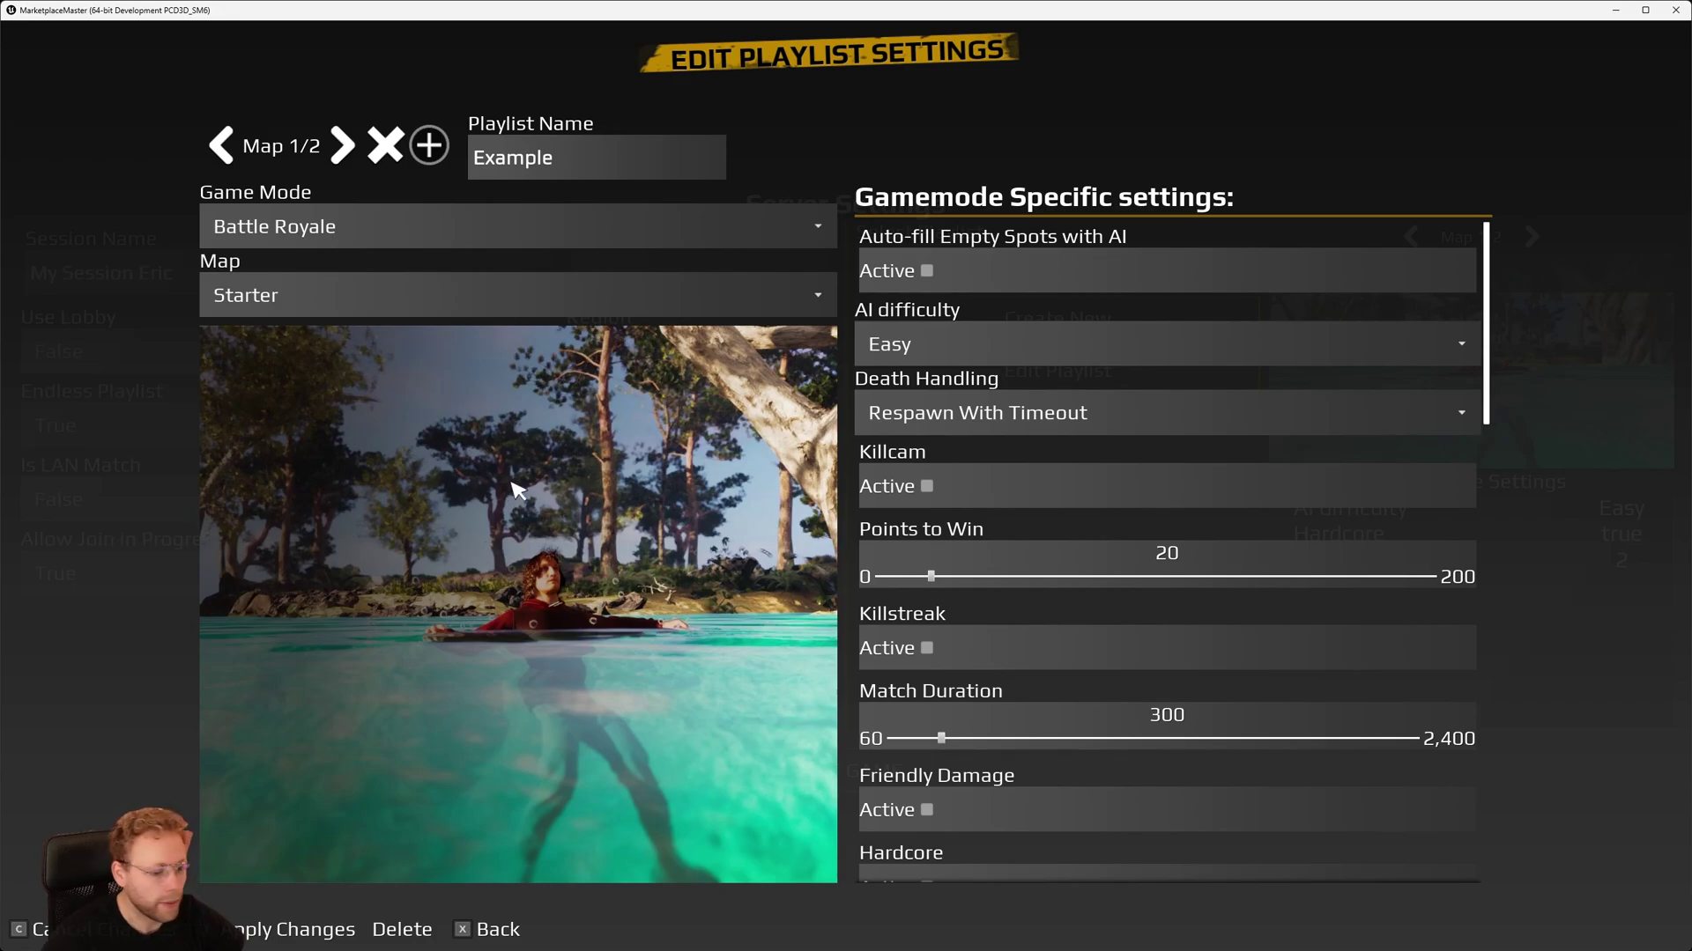
click(347, 303)
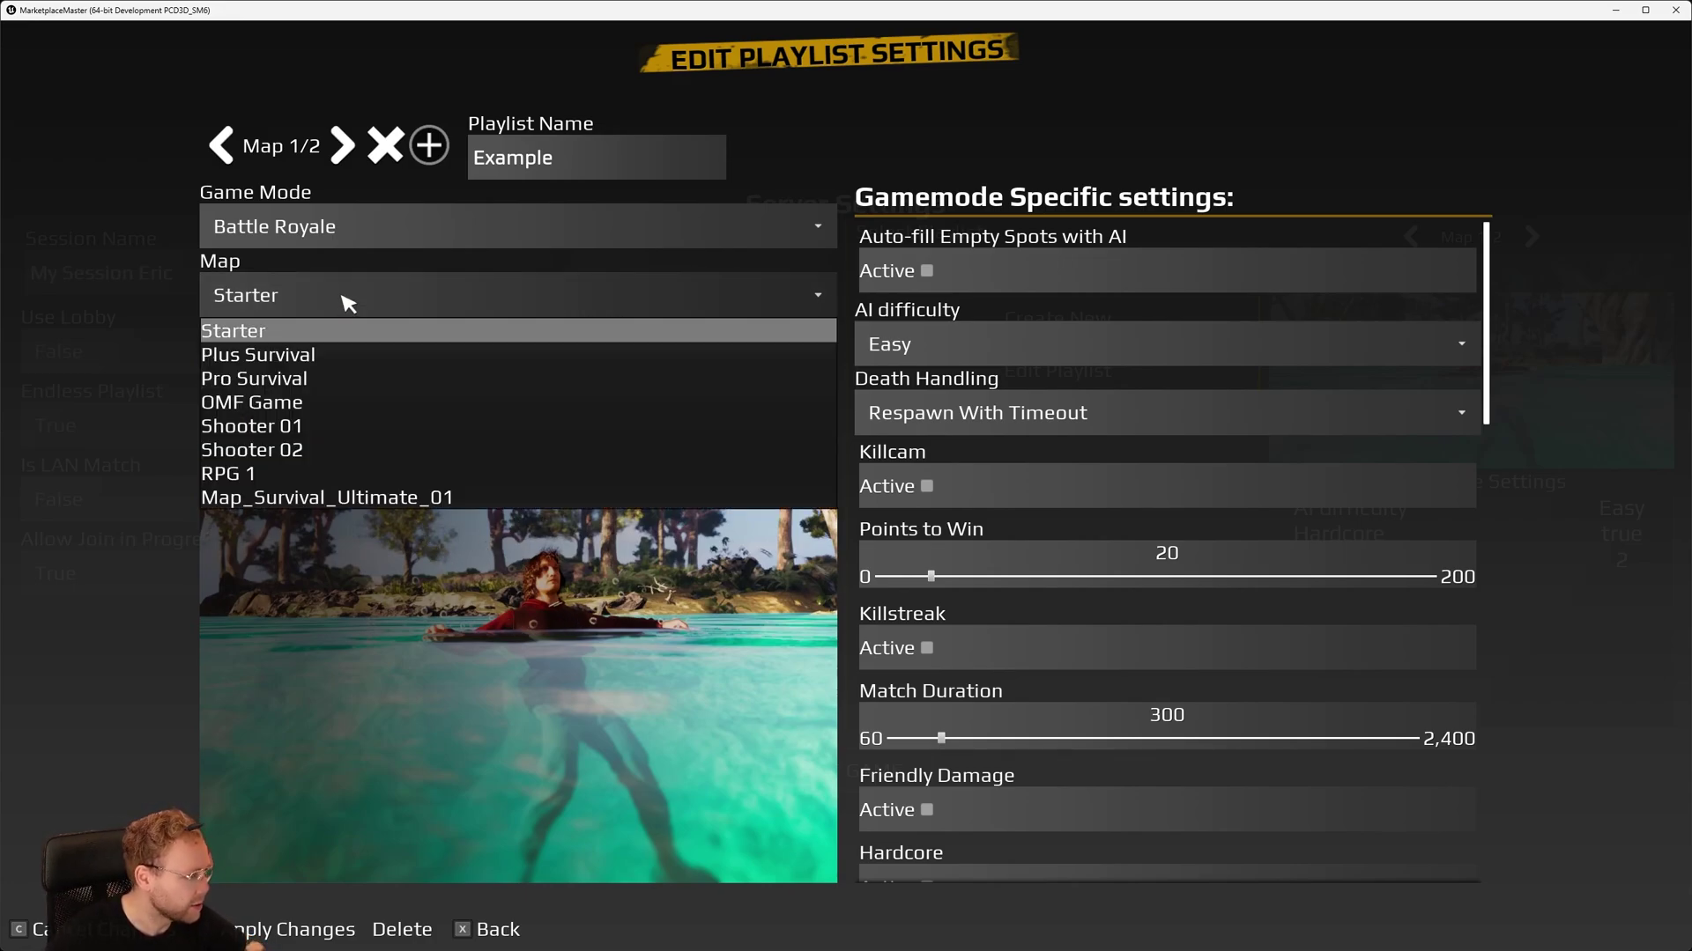
click(393, 294)
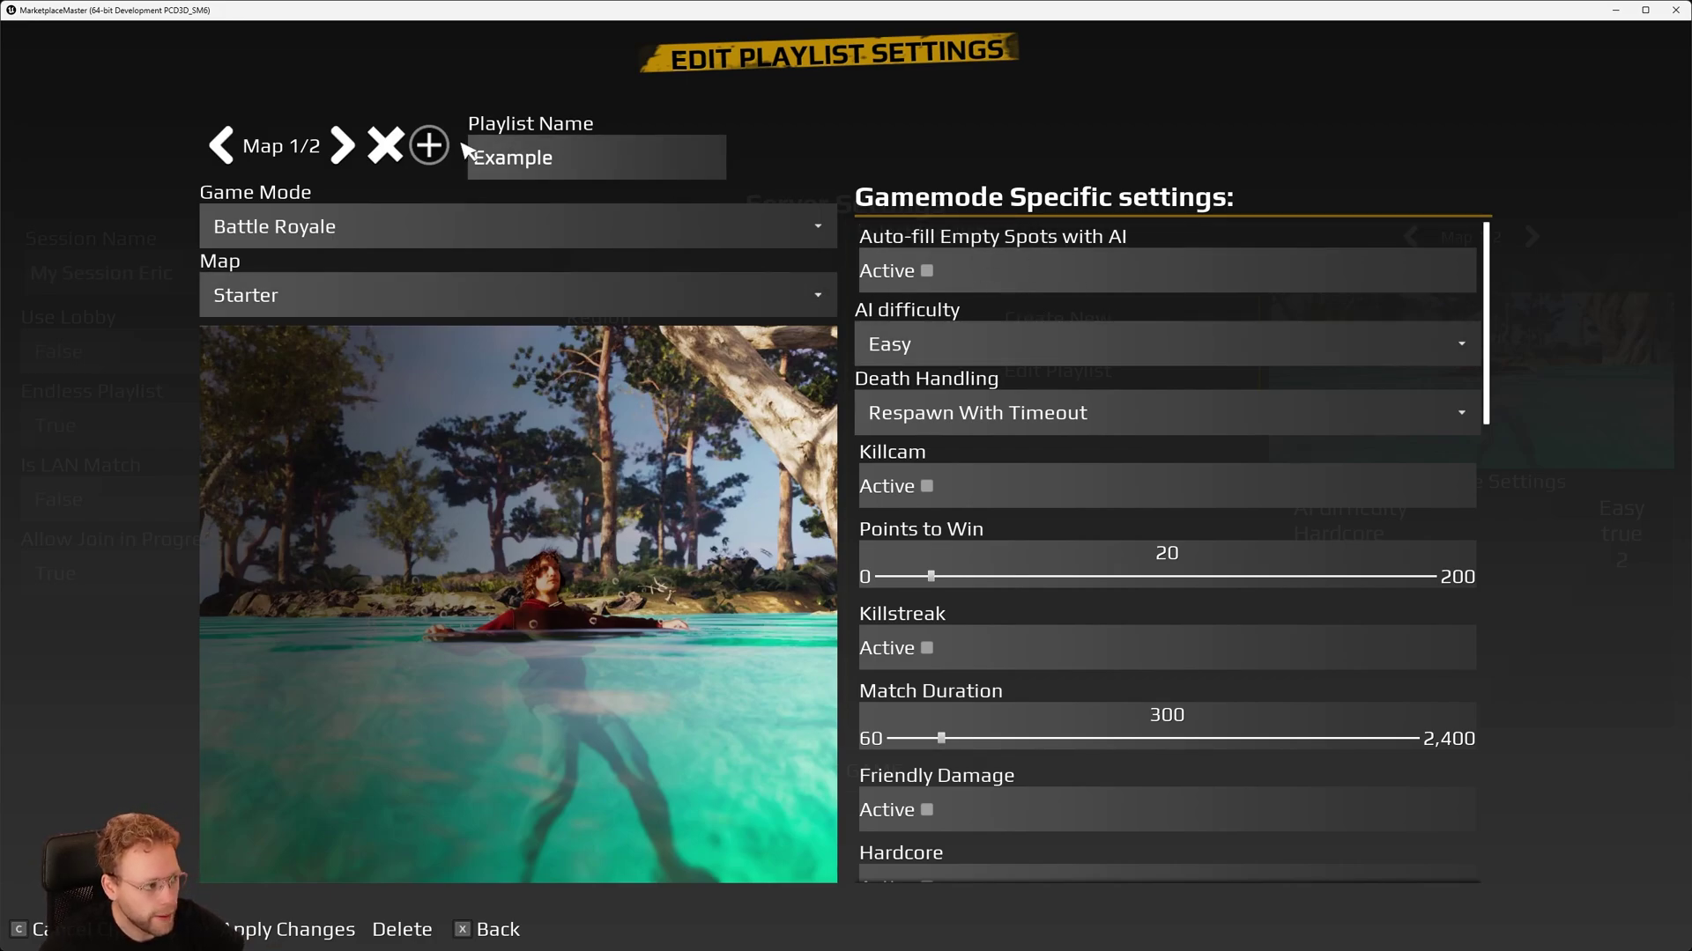
click(343, 238)
click(352, 233)
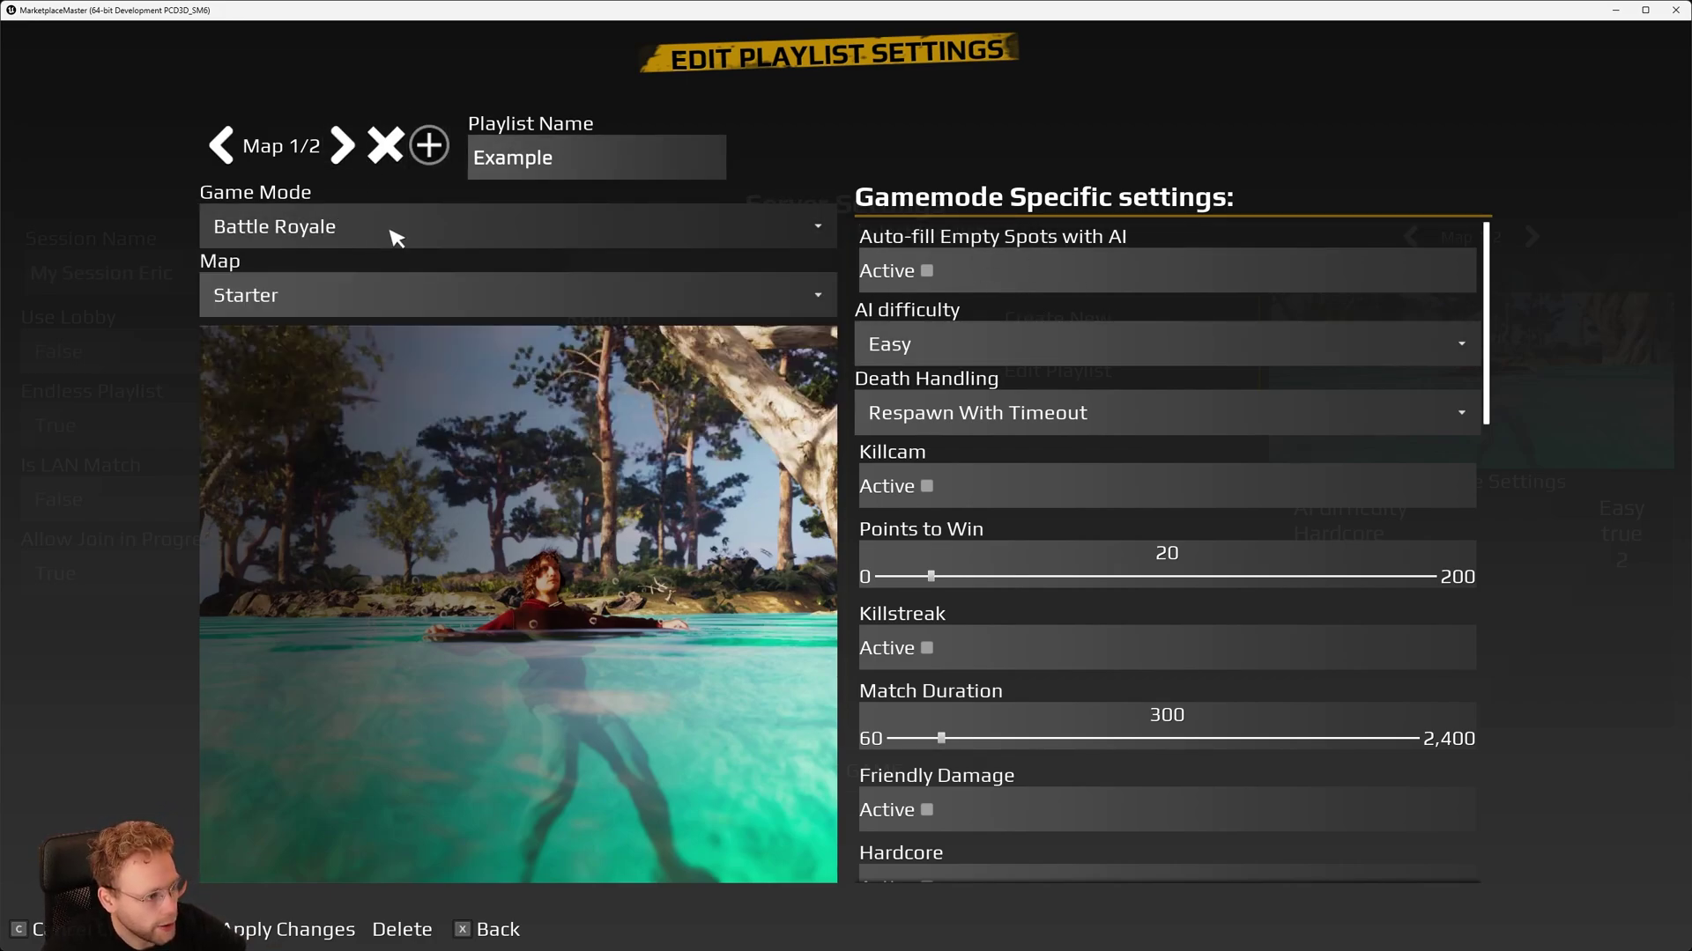
Step: Set Points to Win to 75, Match Duration to 870, and Weather State to Foggy
scroll(1110, 332, down, 2)
scroll(1121, 385, up, 2)
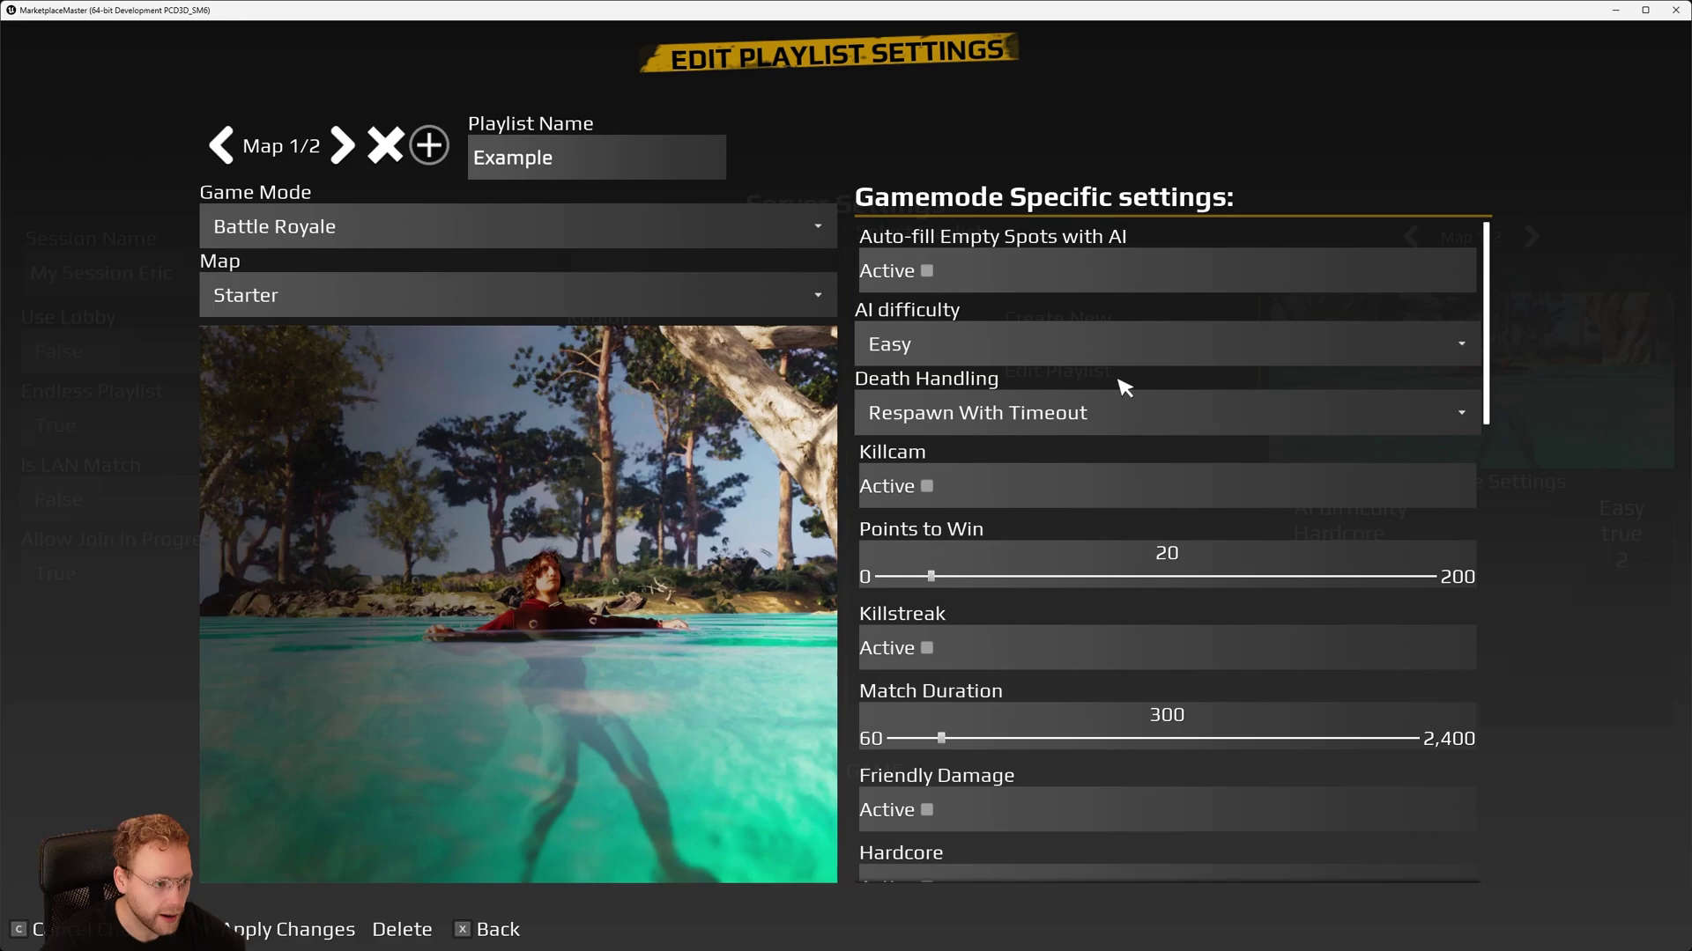
drag(1141, 581, 1085, 578)
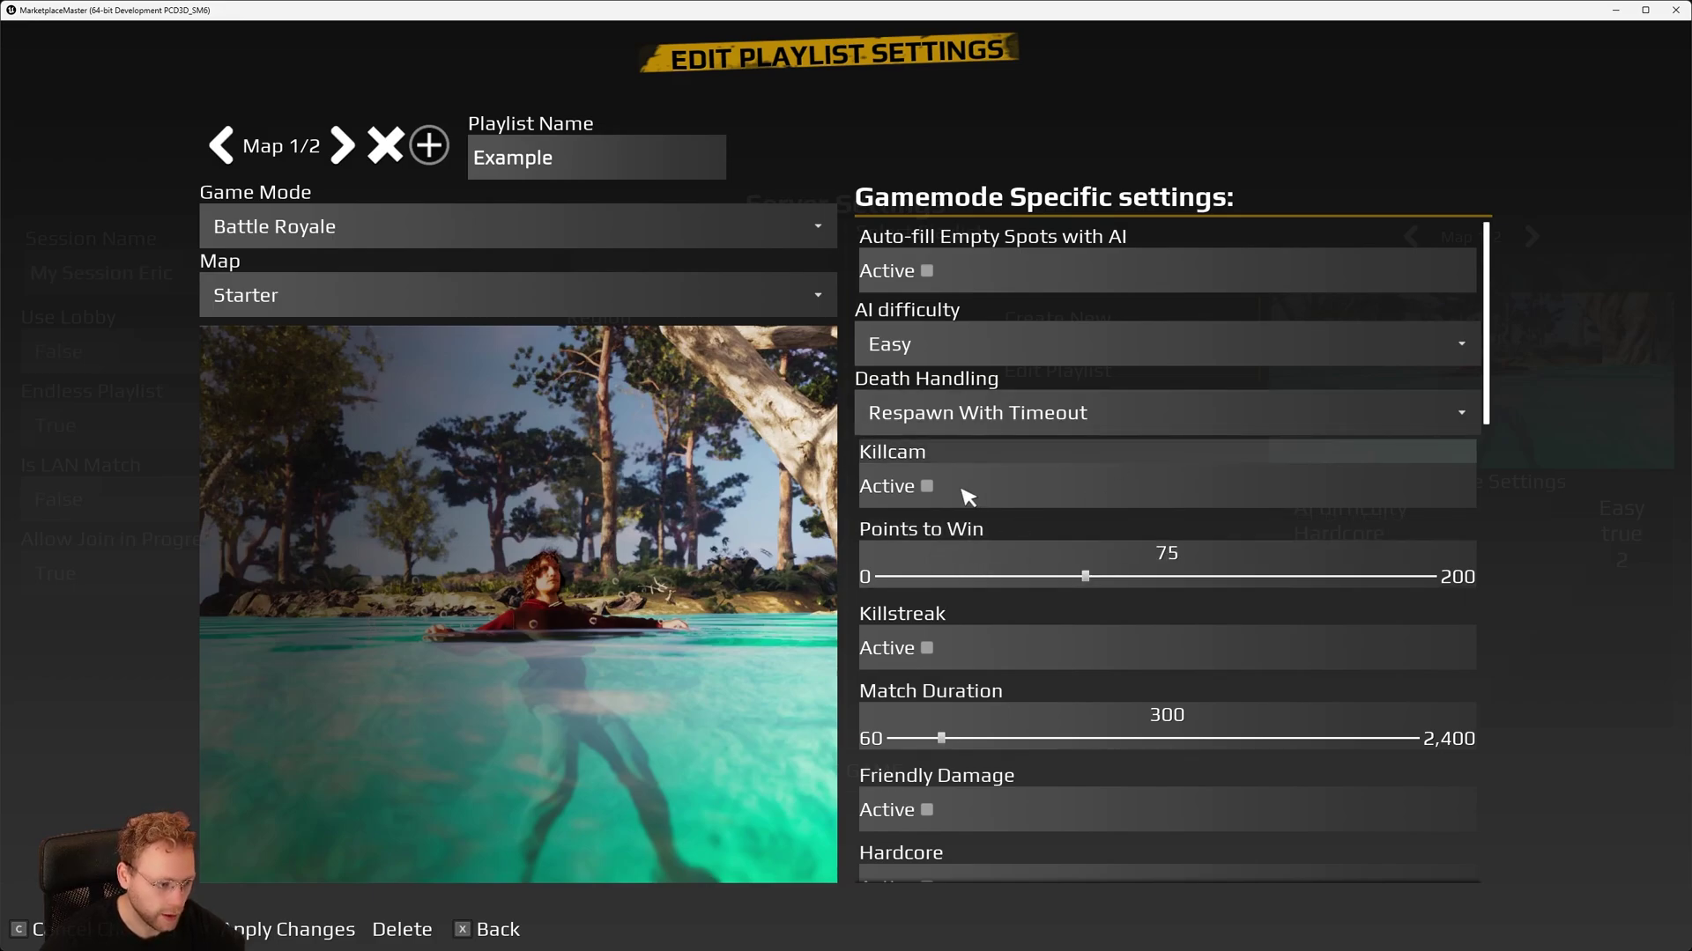
scroll(934, 482, down, 3)
drag(929, 490, 1071, 490)
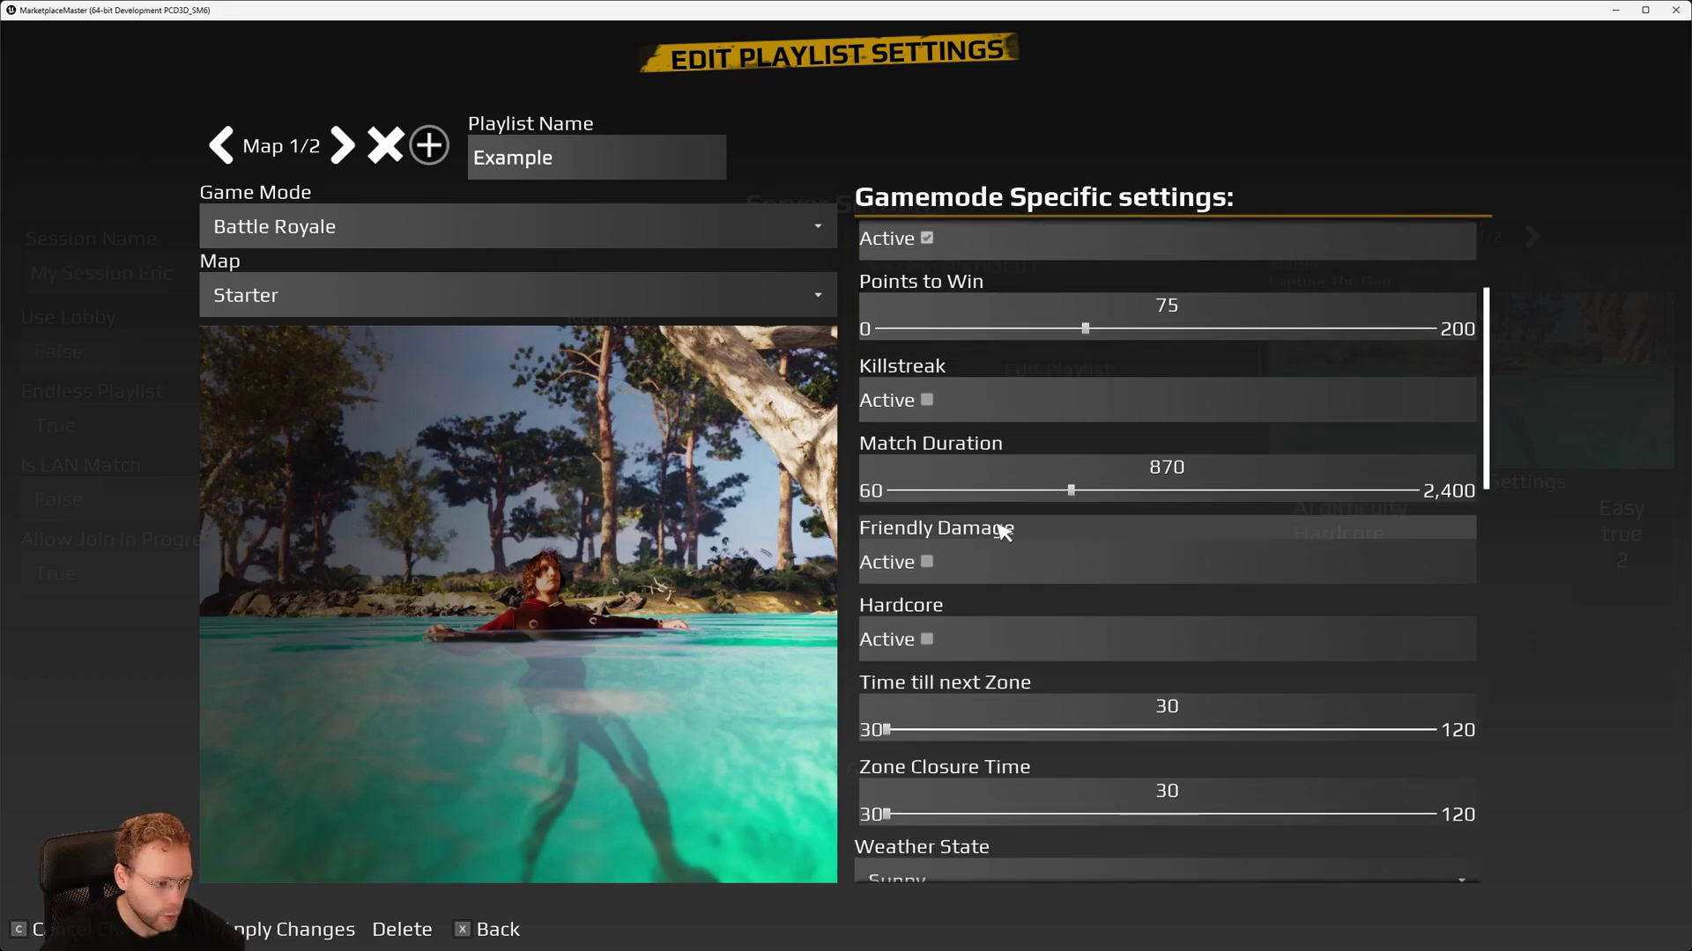
scroll(934, 569, down, 2)
drag(1001, 547, 1128, 539)
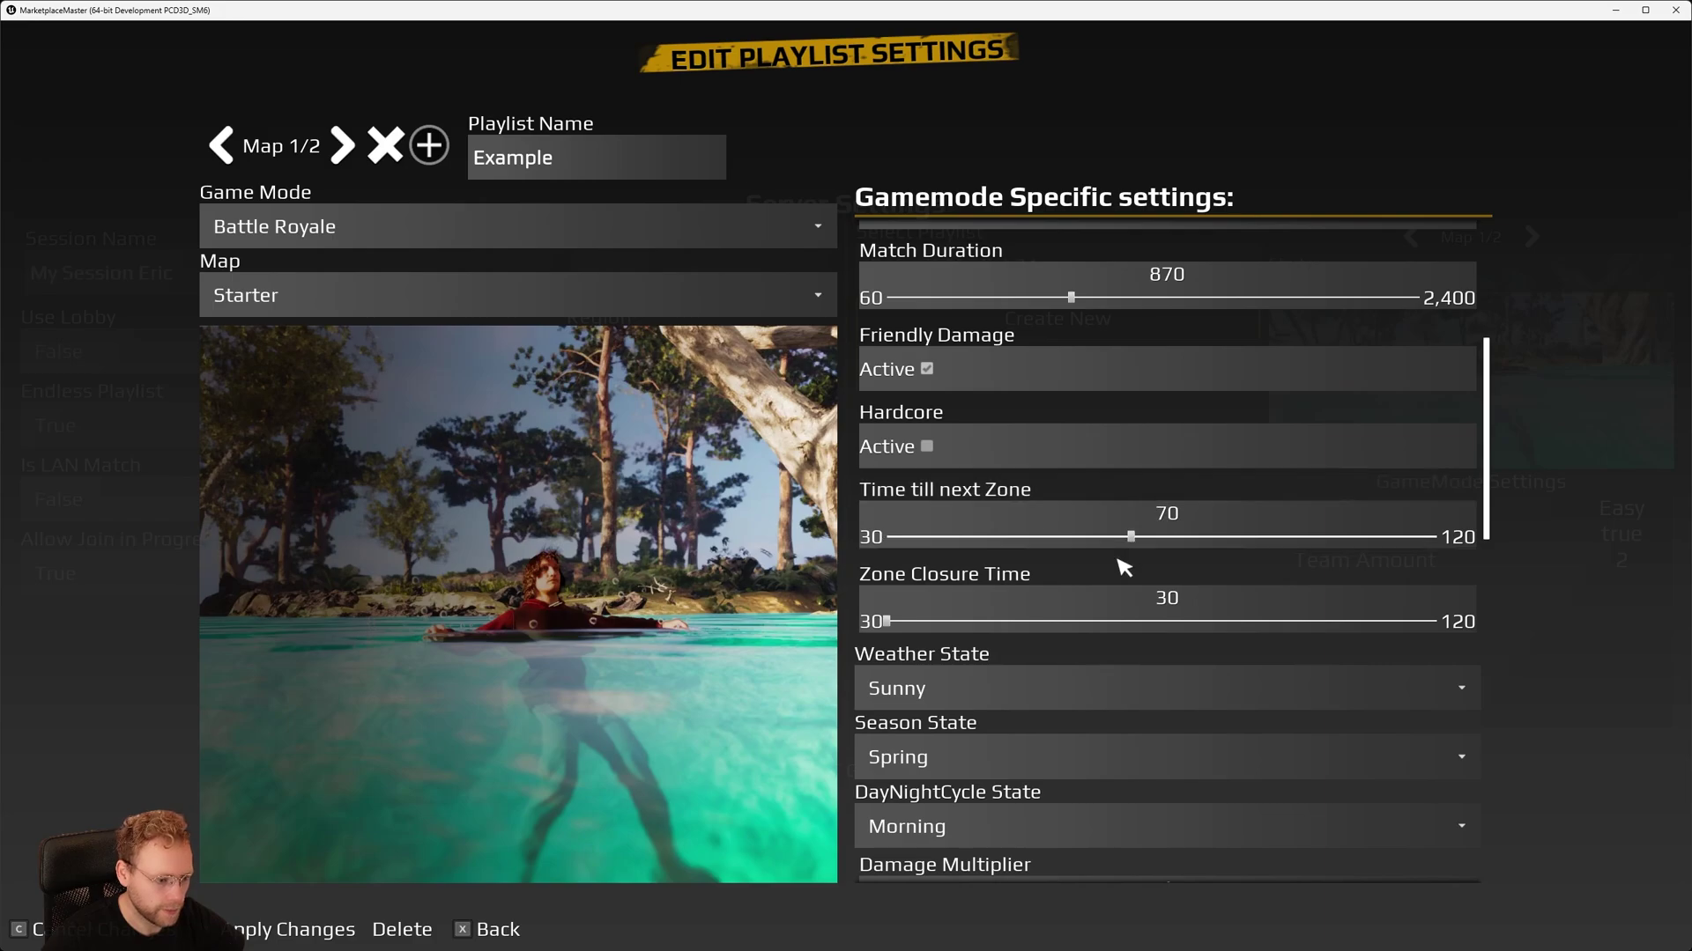
scroll(1122, 567, down, 3)
click(982, 356)
click(963, 484)
scroll(1019, 536, down, 5)
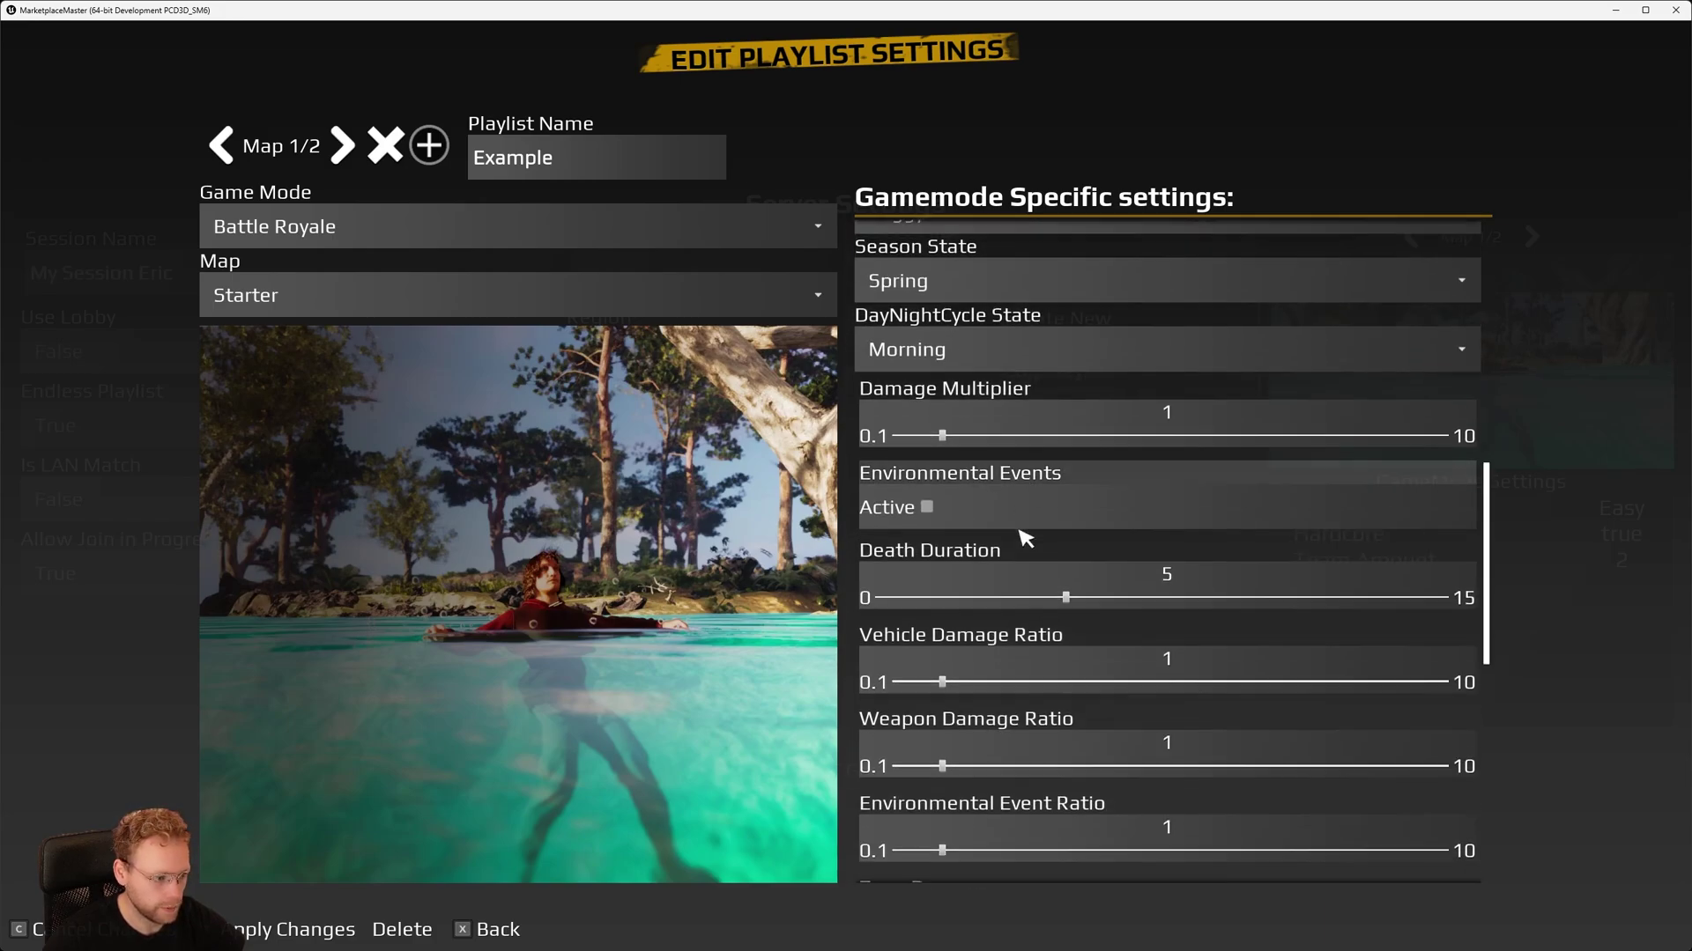
scroll(1048, 604, up, 5)
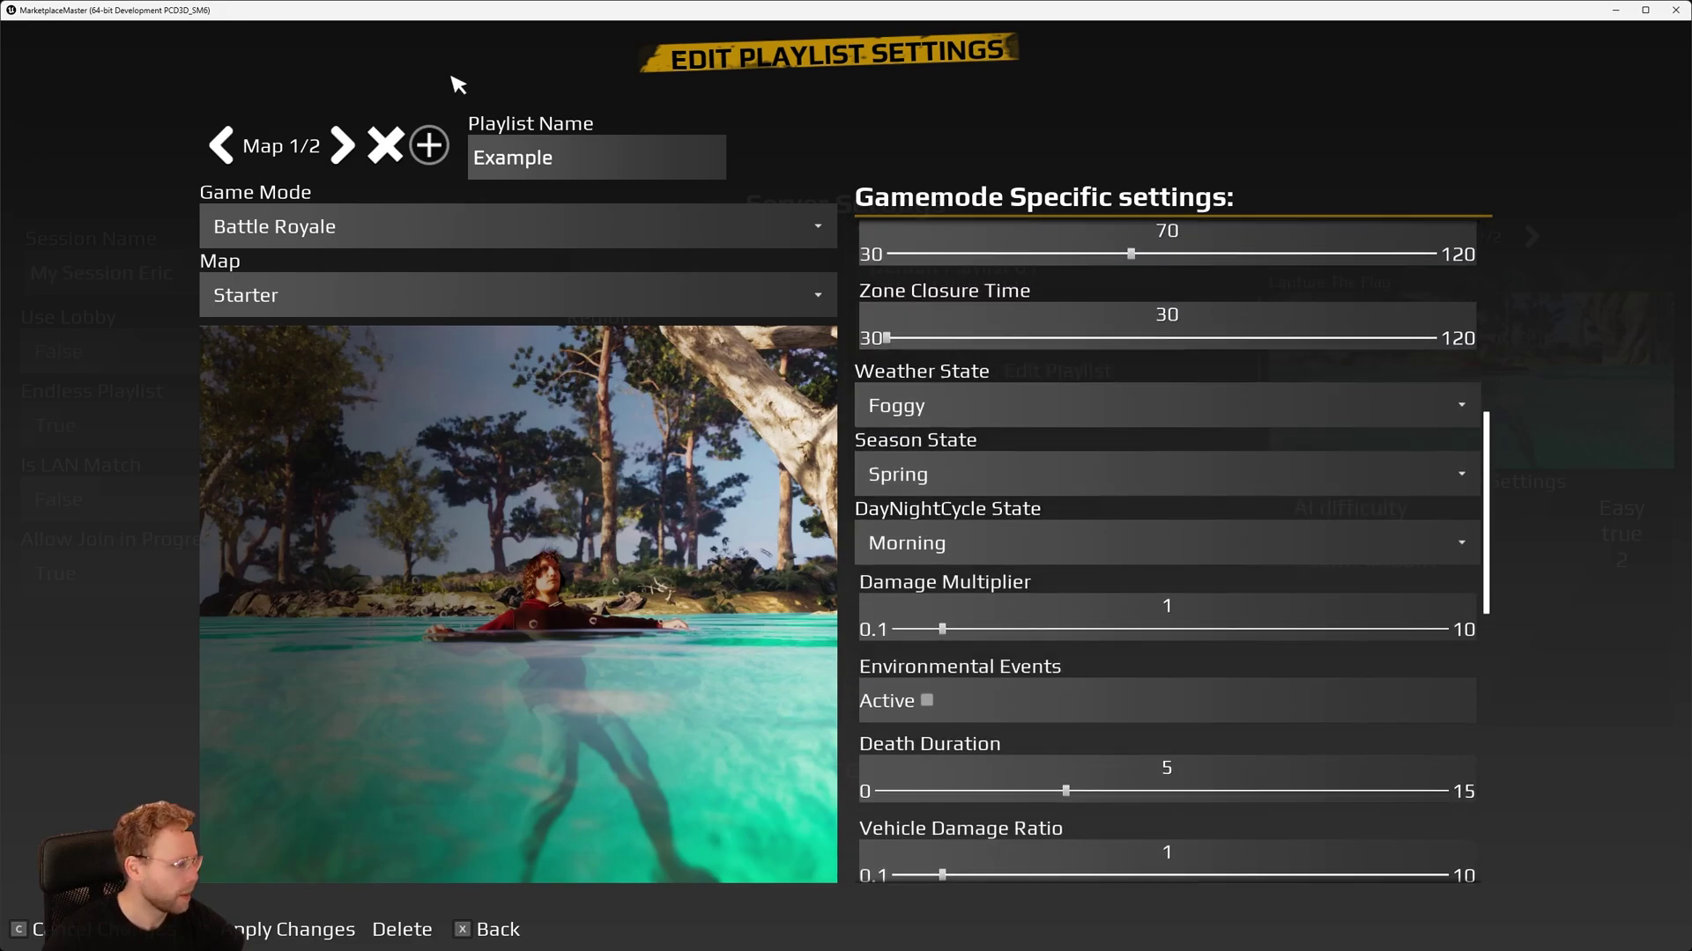
Step: Set the second map entry to Domination on the Plus Survival map
click(342, 147)
click(218, 240)
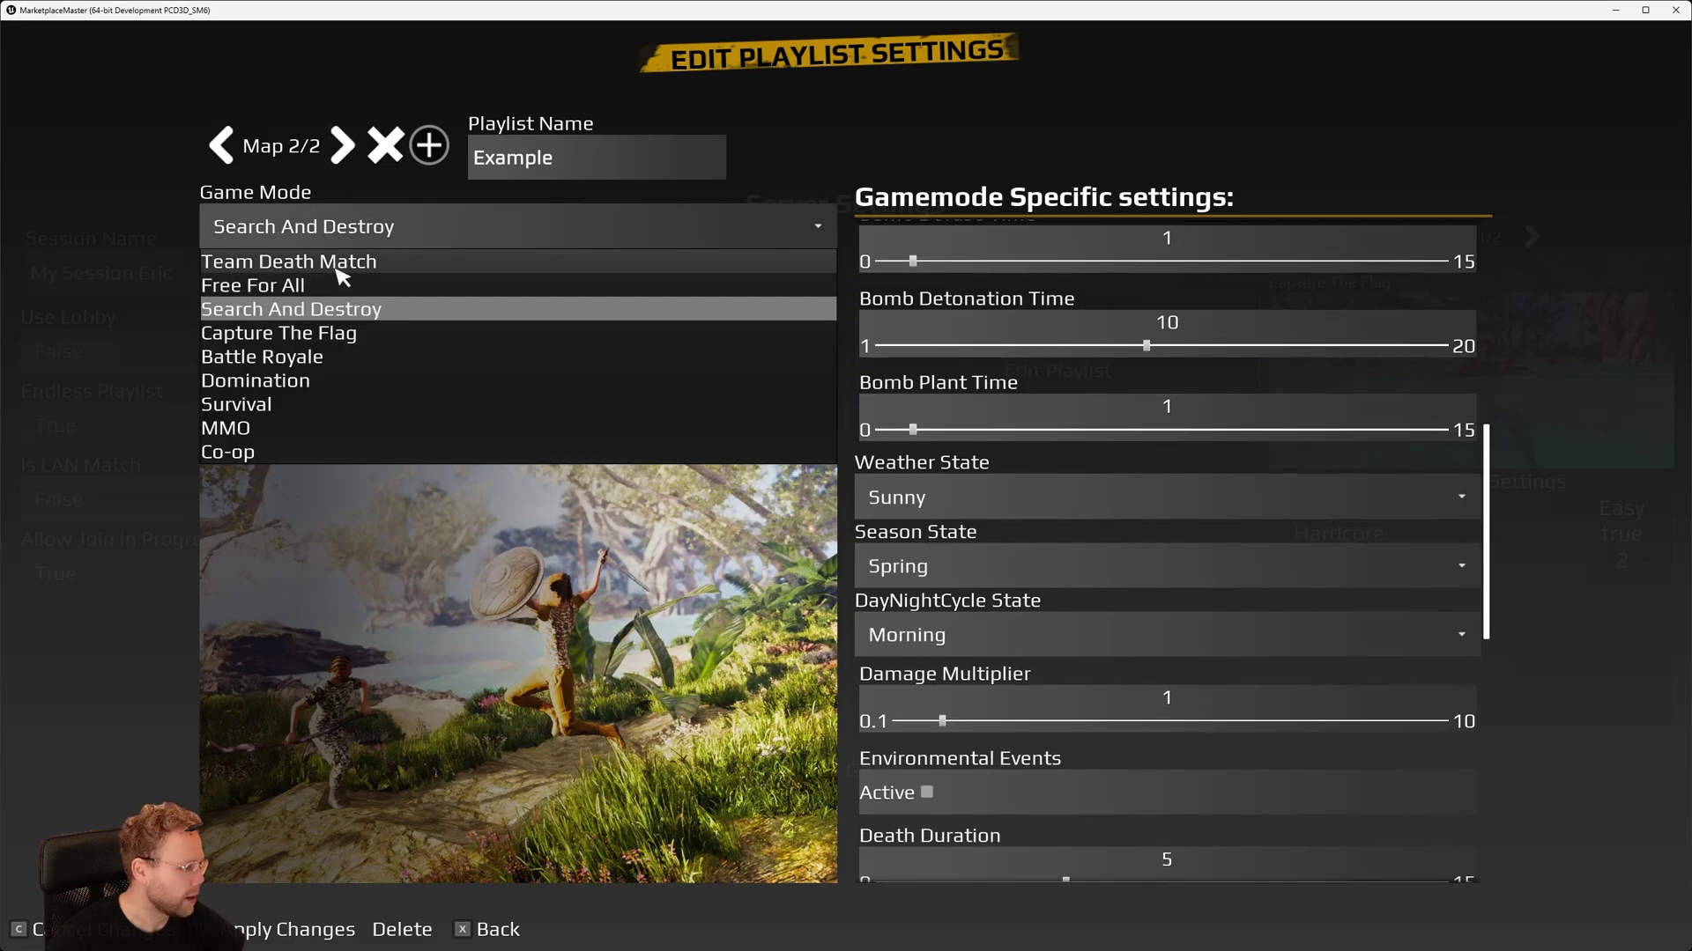
click(306, 381)
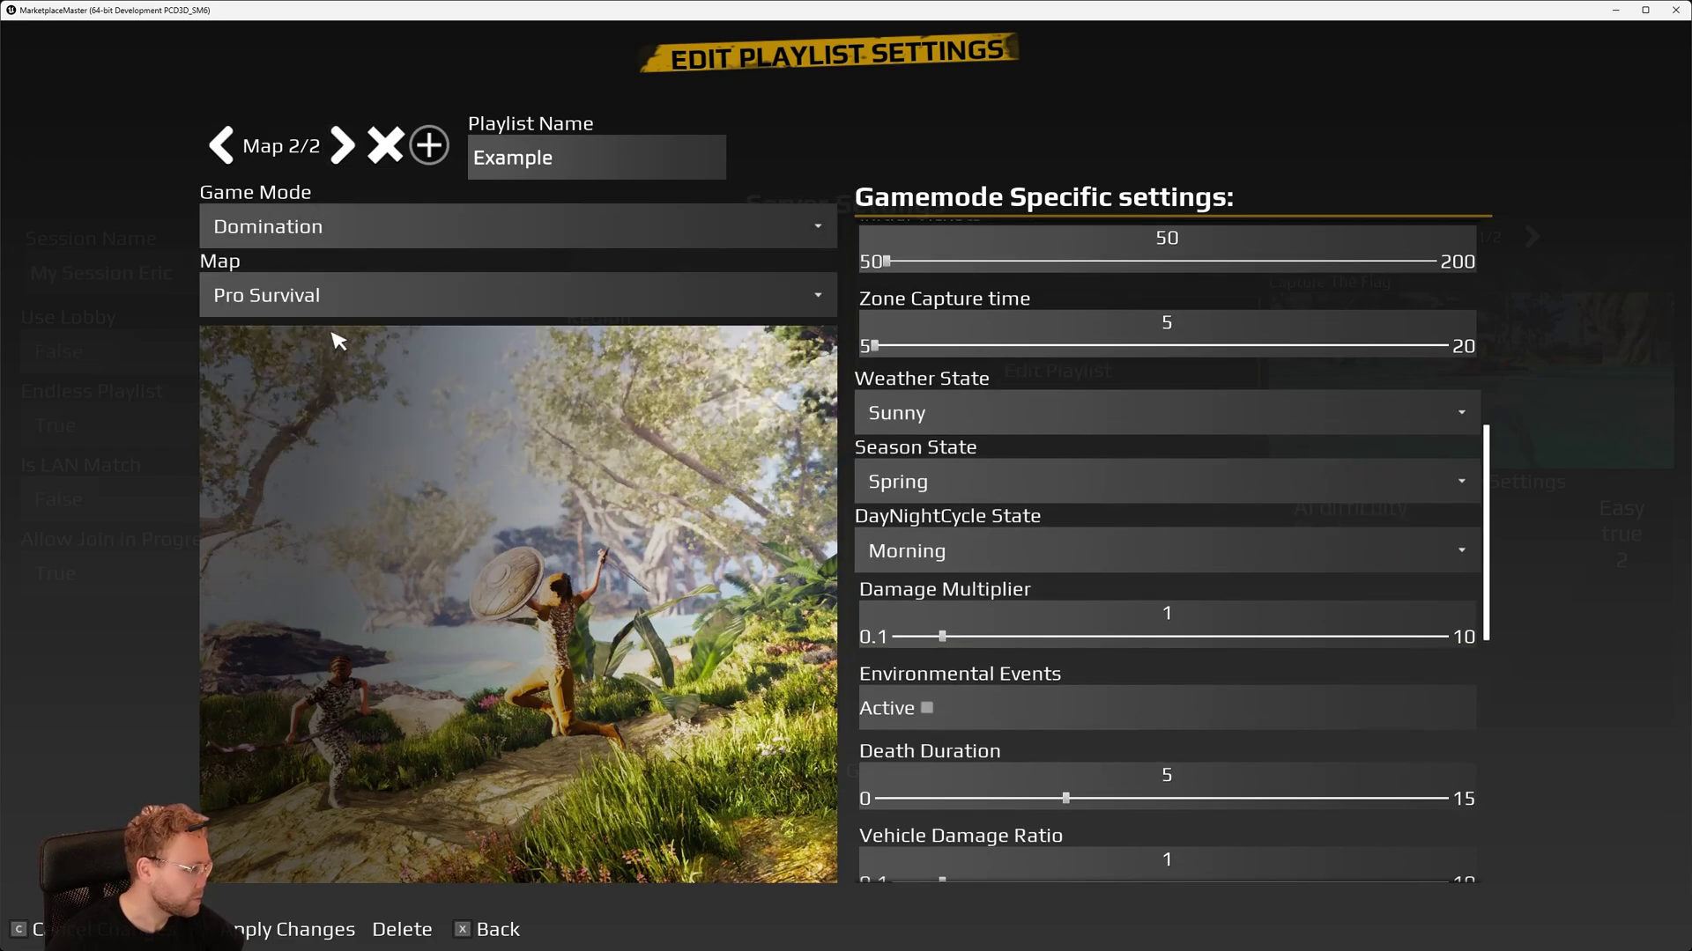
click(337, 300)
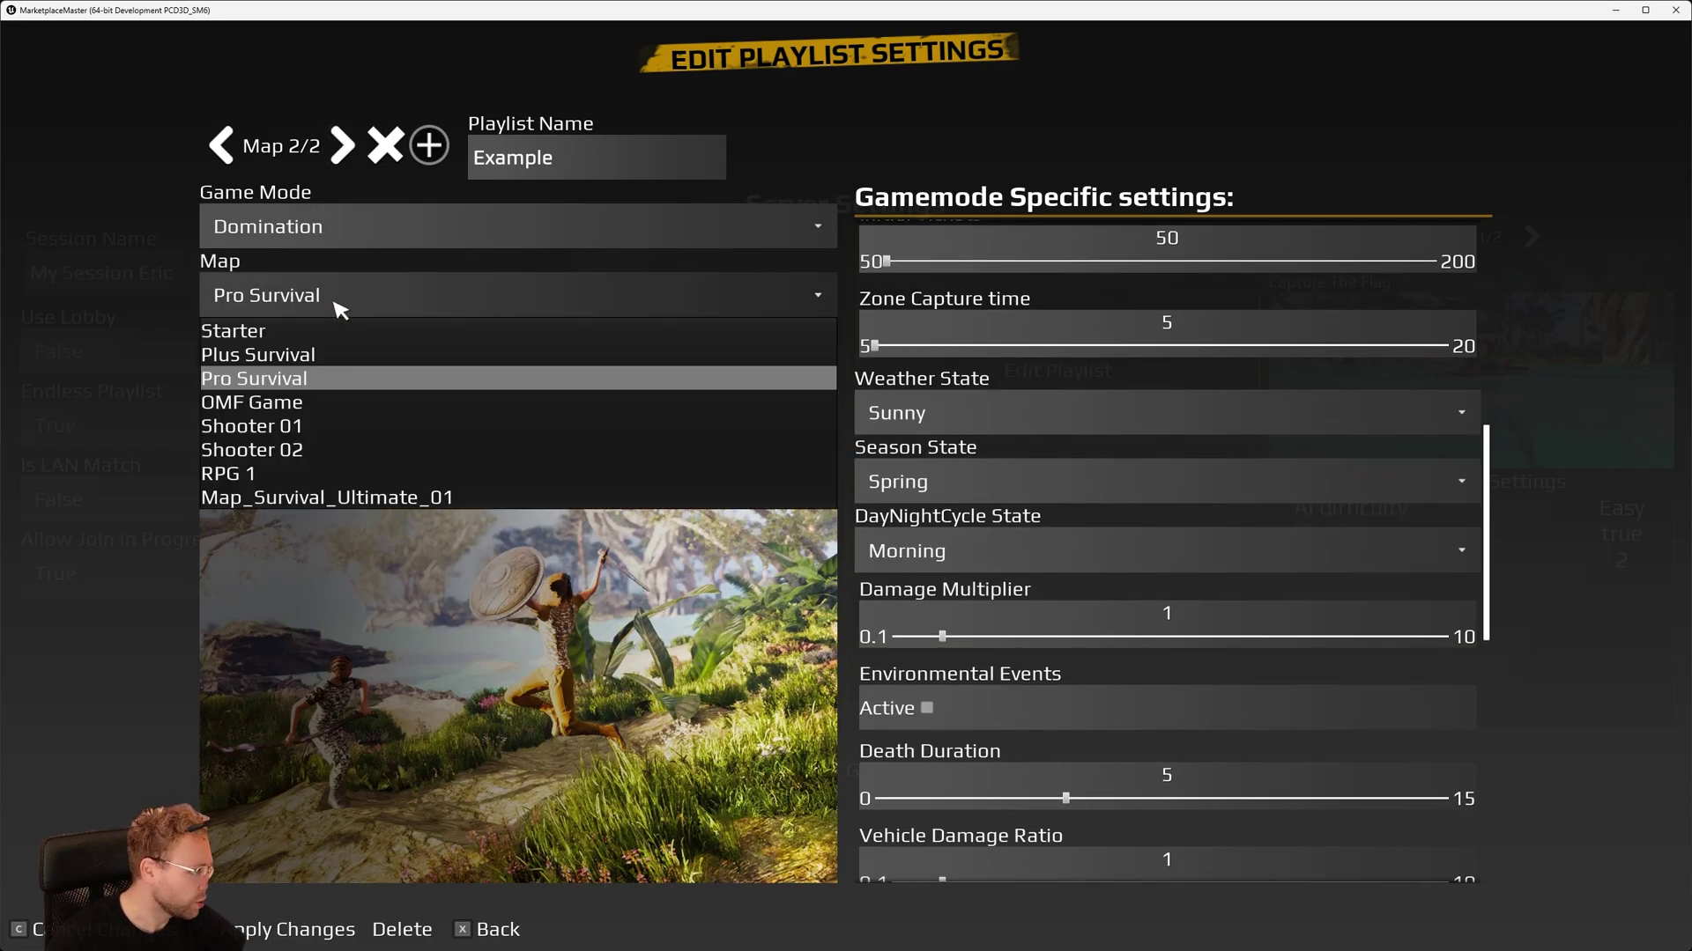
click(310, 407)
click(370, 296)
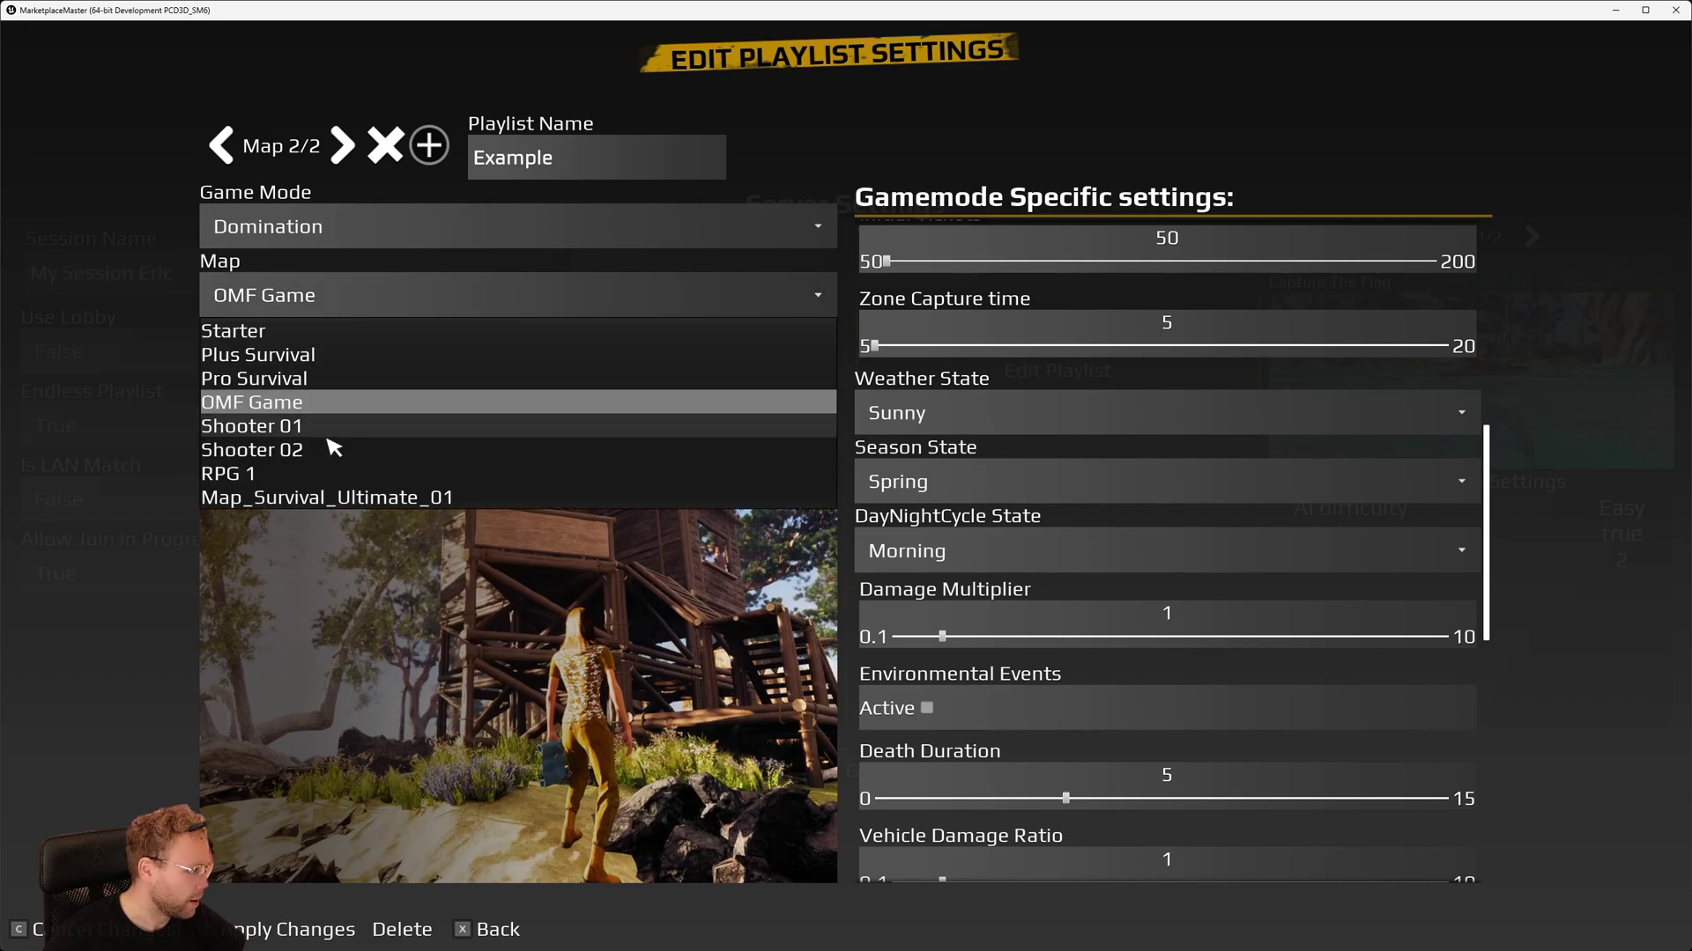
click(290, 356)
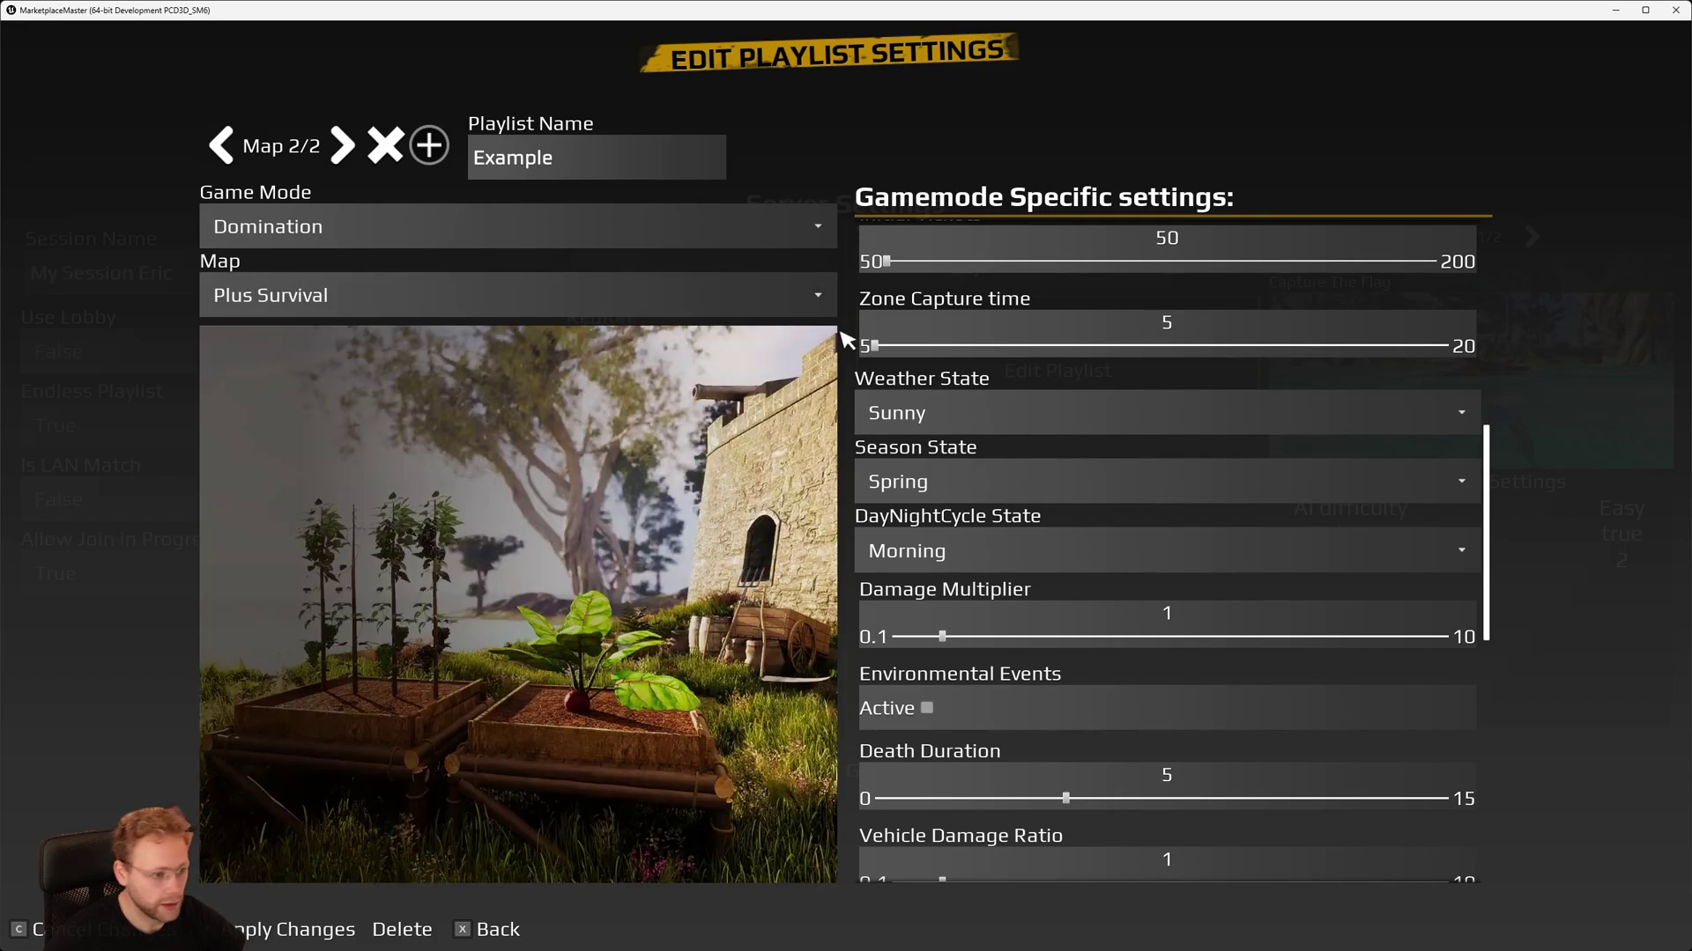
scroll(1011, 370, up, 8)
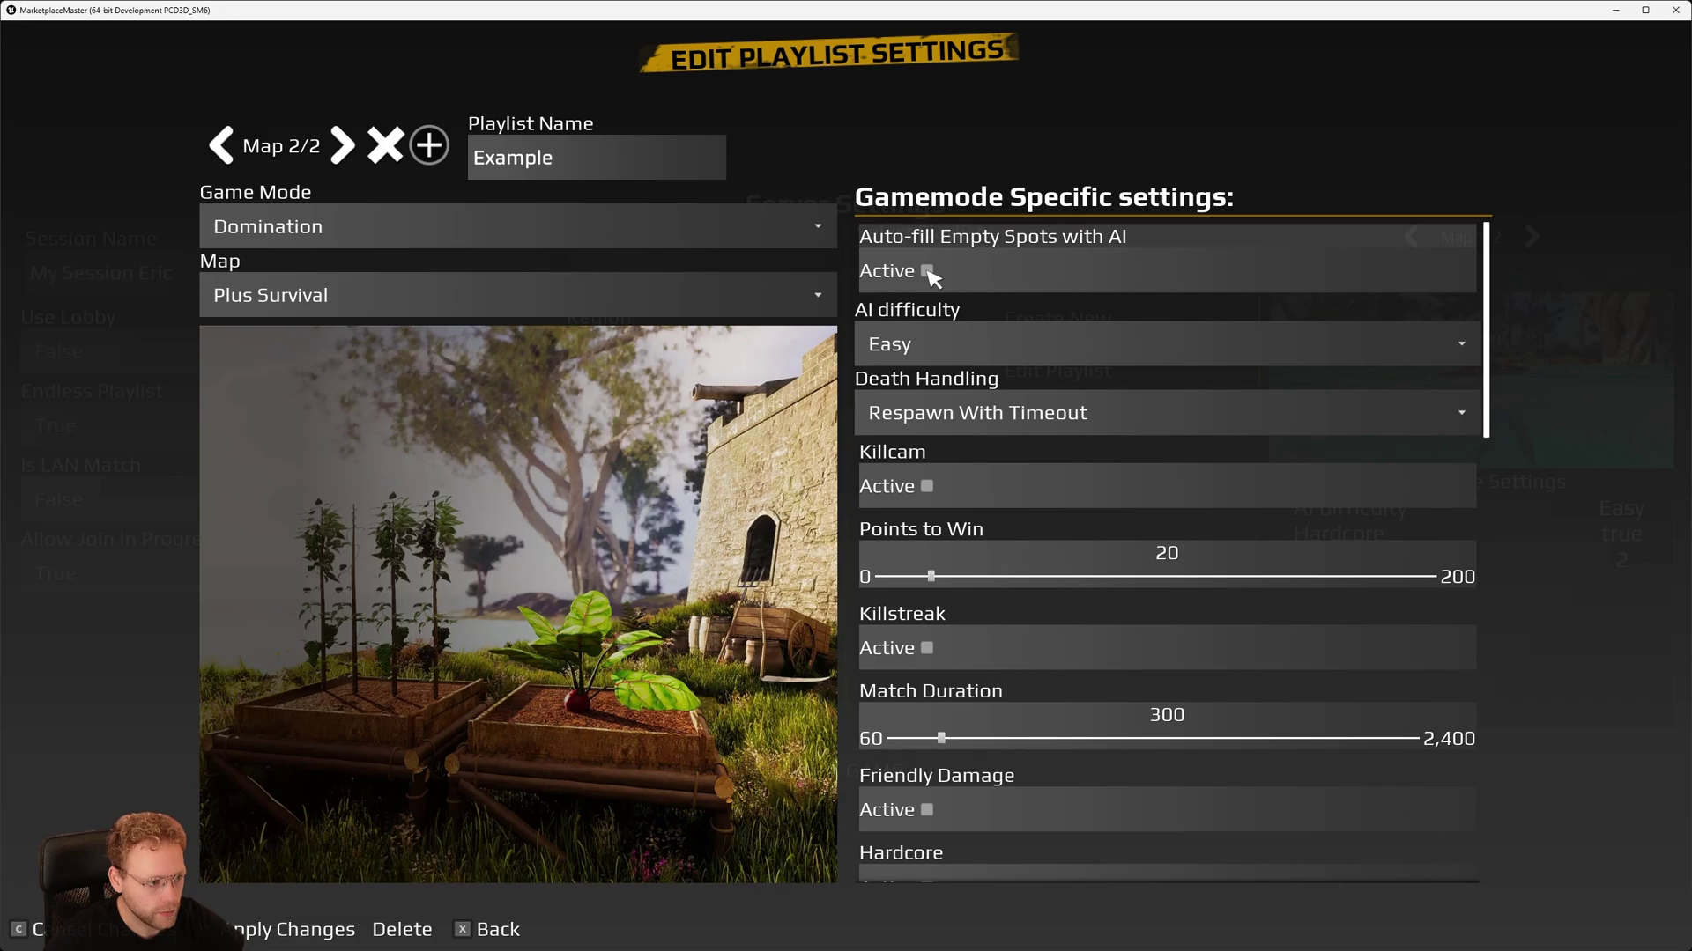
Step: Add a third game to the playlist using Capture The Flag on the OMF Game map
click(430, 147)
click(775, 567)
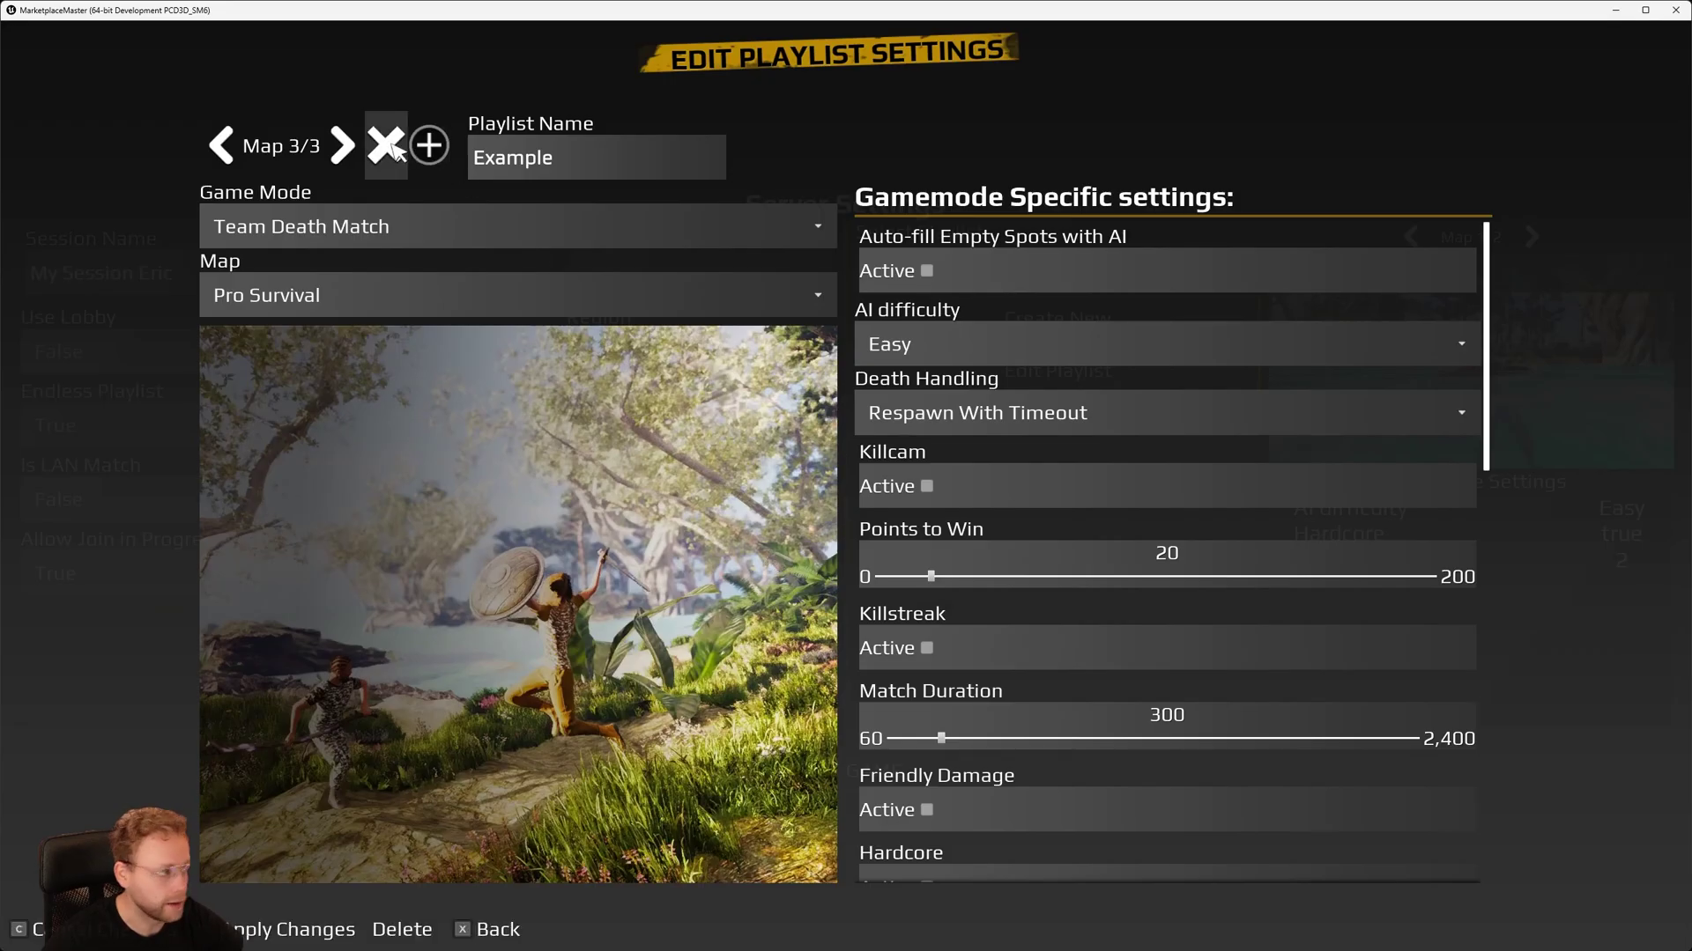
click(329, 231)
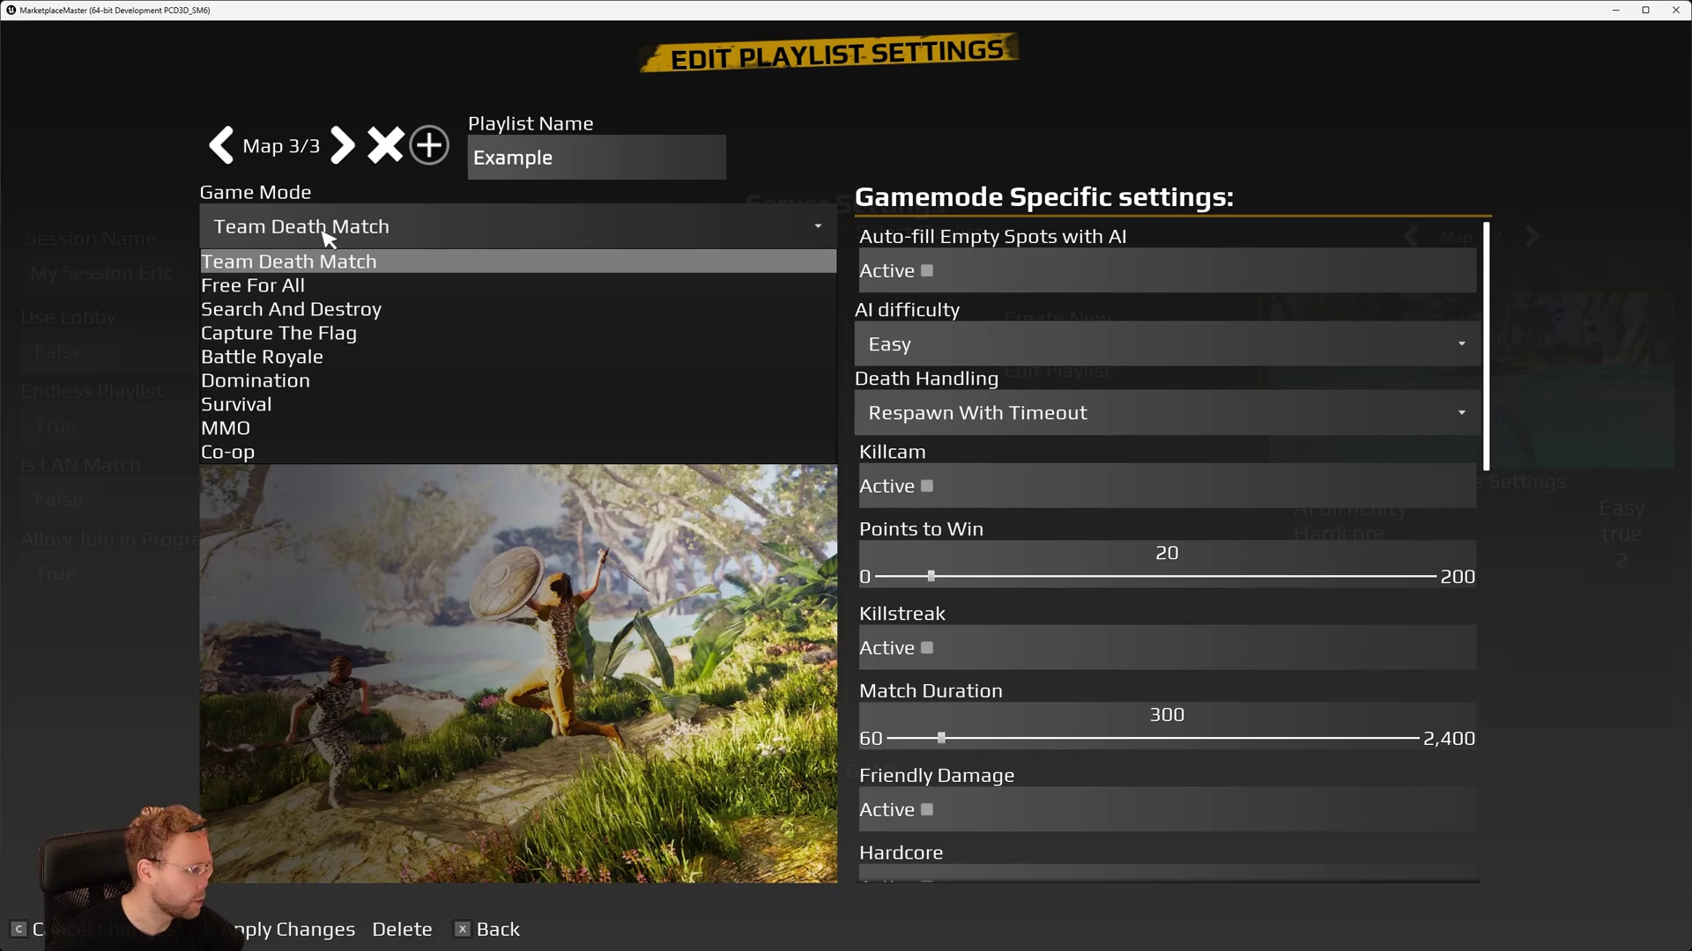
click(299, 333)
click(317, 308)
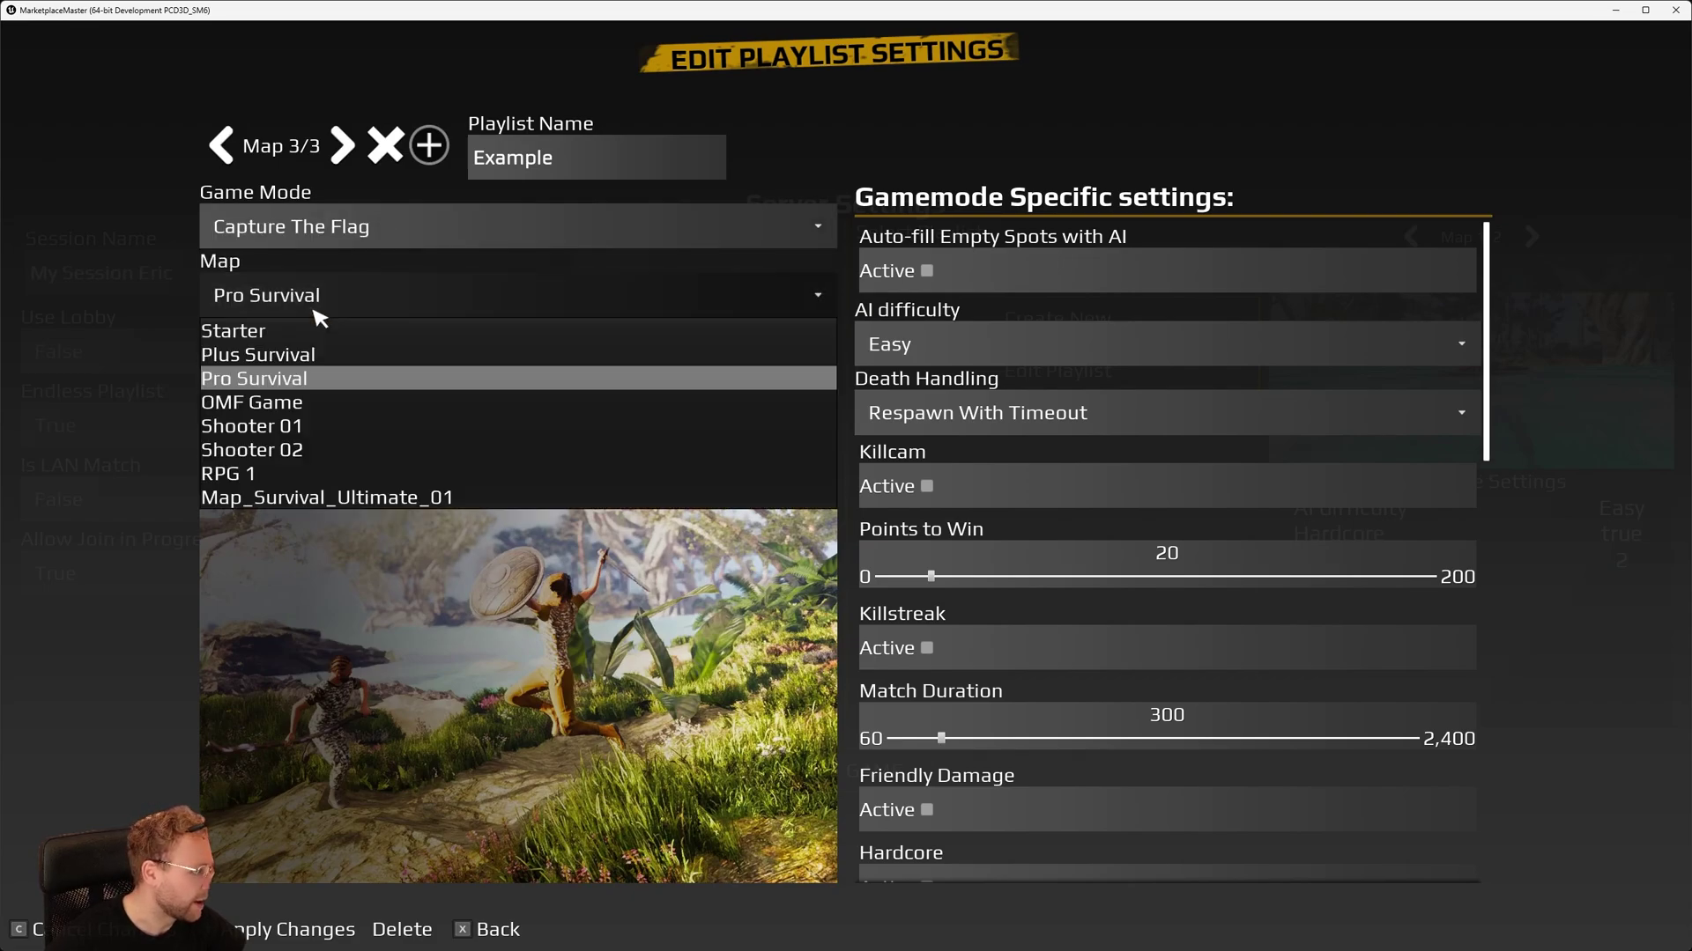
click(291, 451)
click(304, 308)
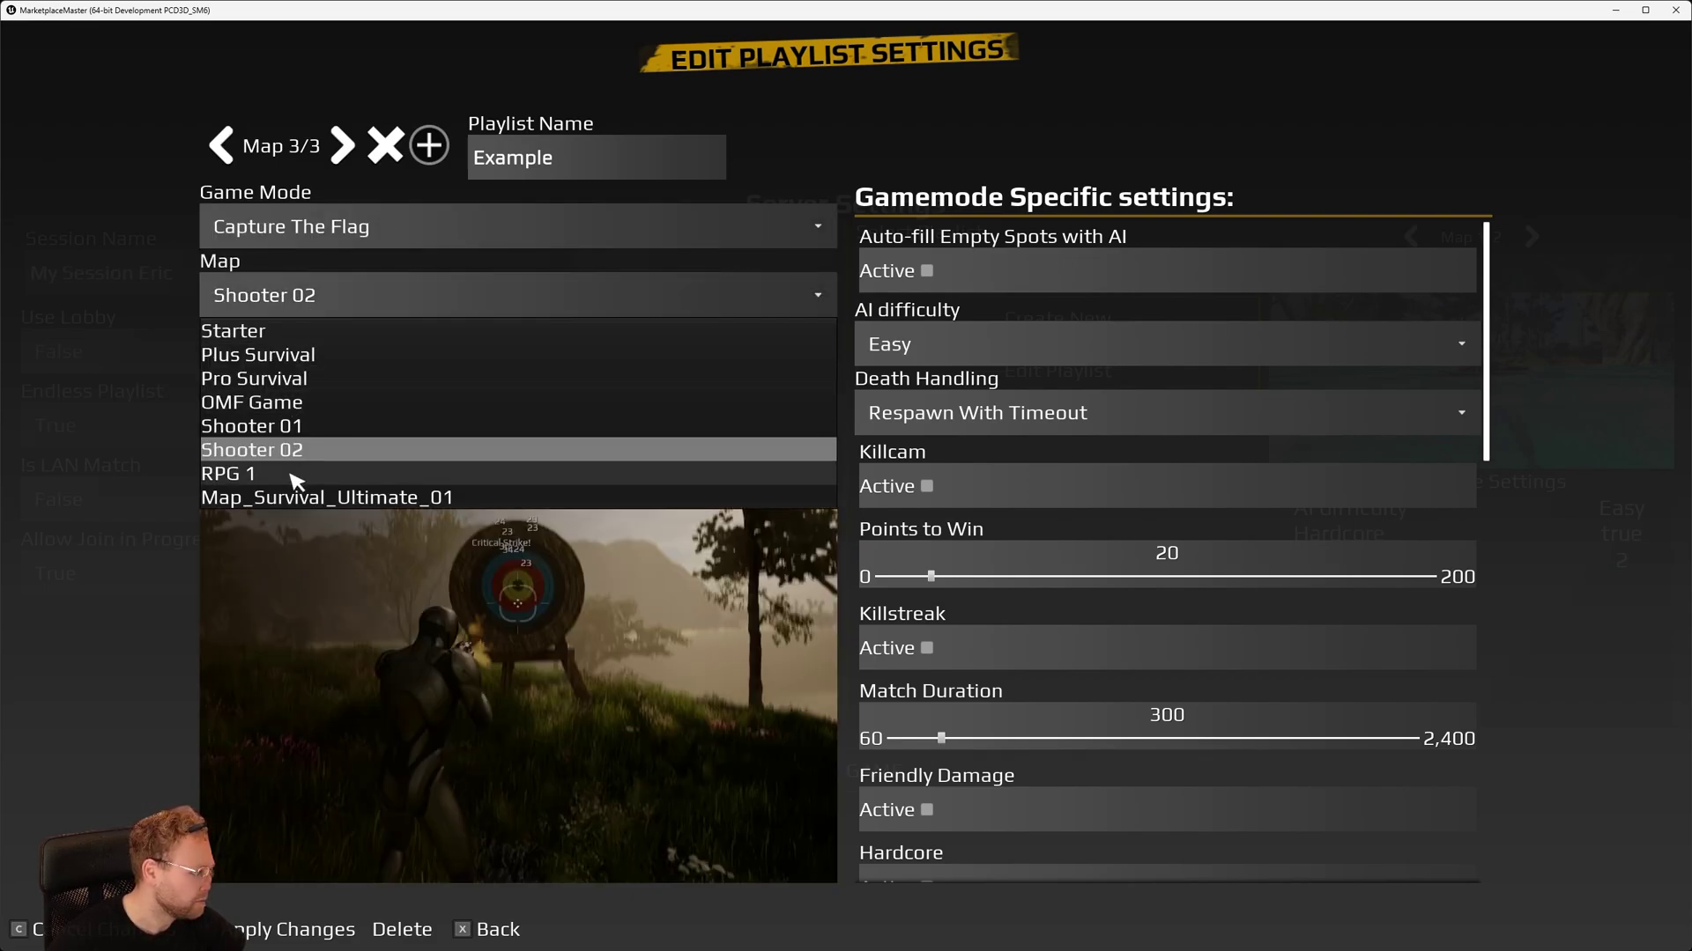
click(280, 403)
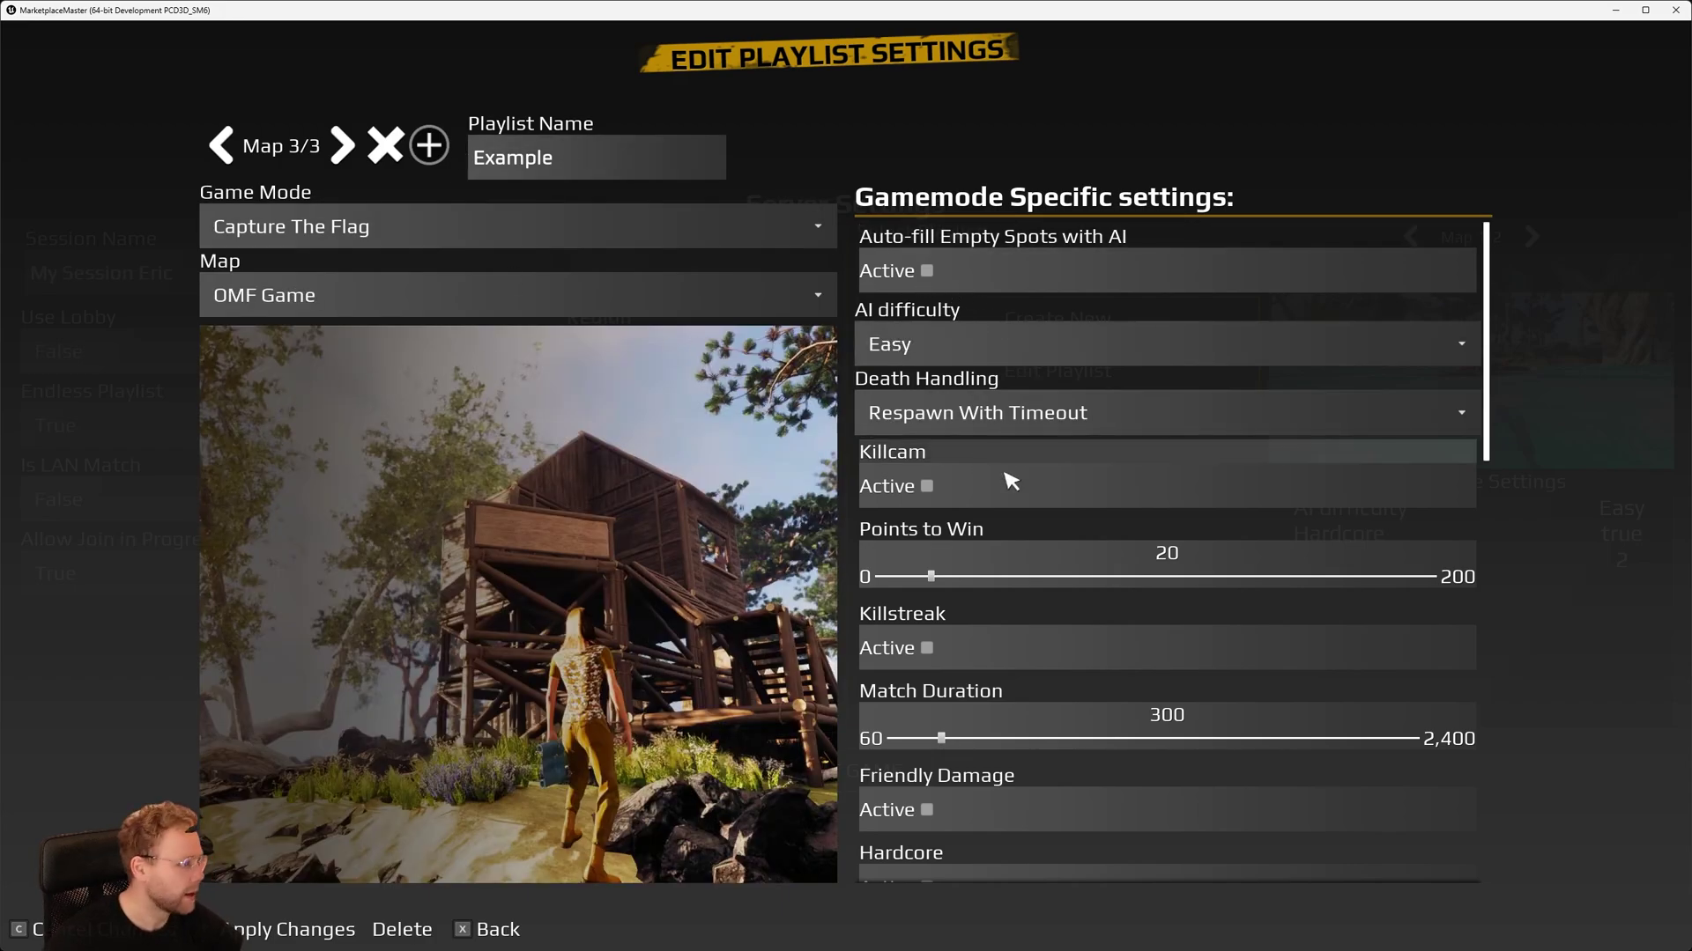
Step: Add a fourth game to the playlist with Co-op as its game mode
click(429, 145)
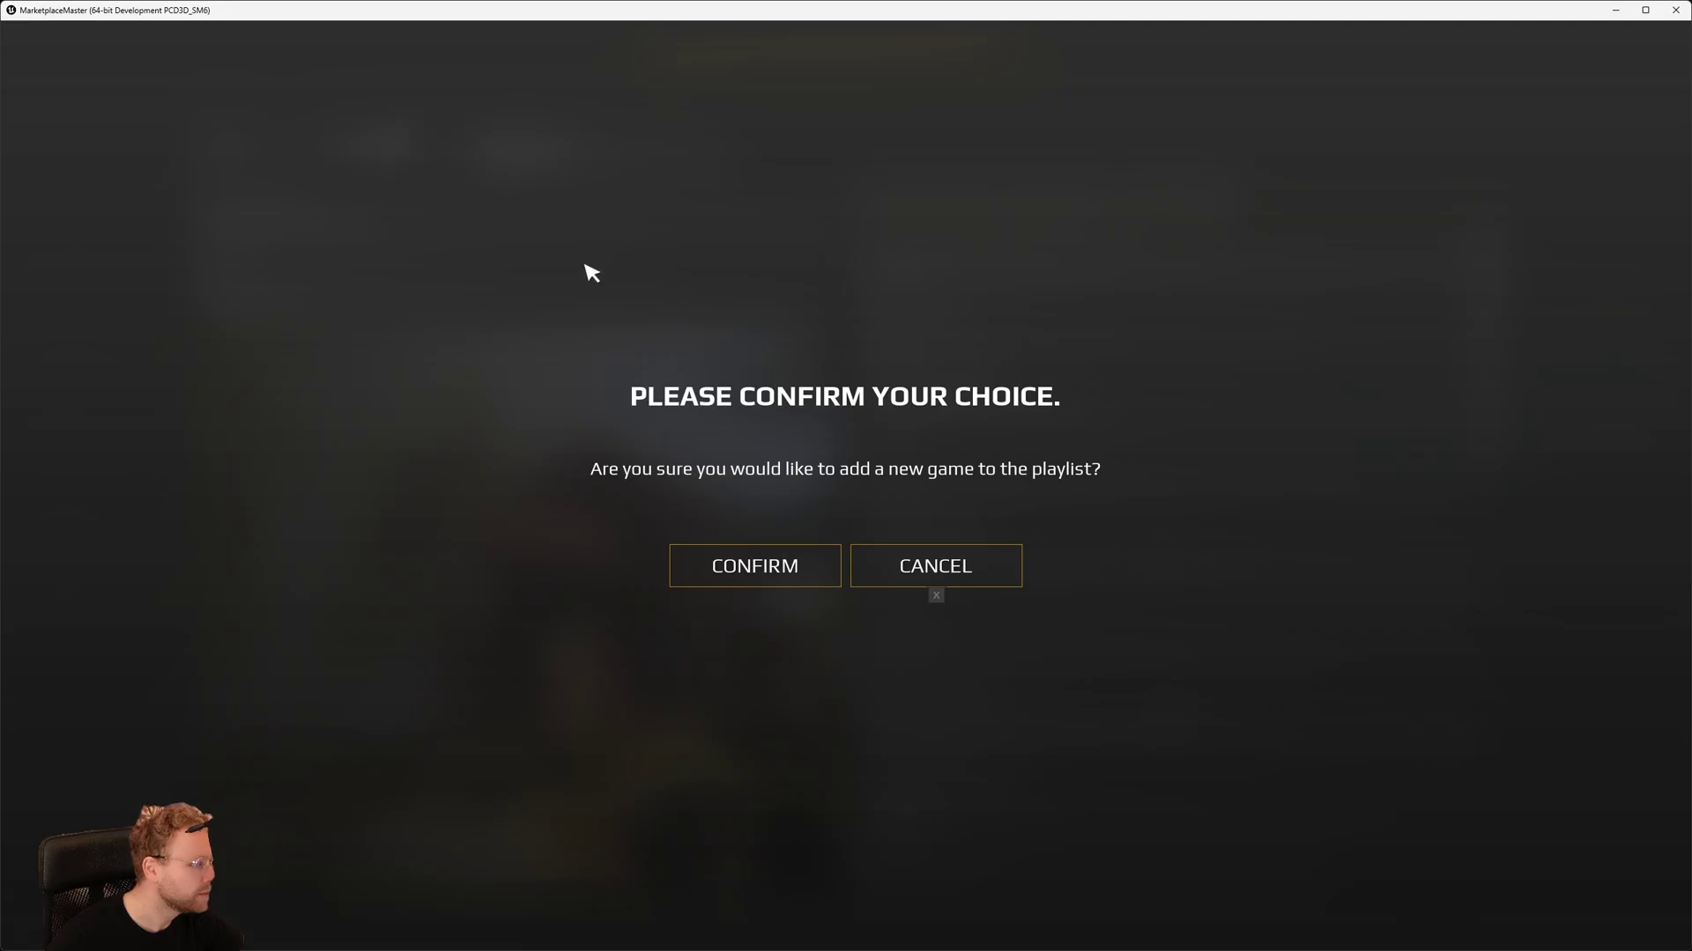
click(724, 571)
click(287, 225)
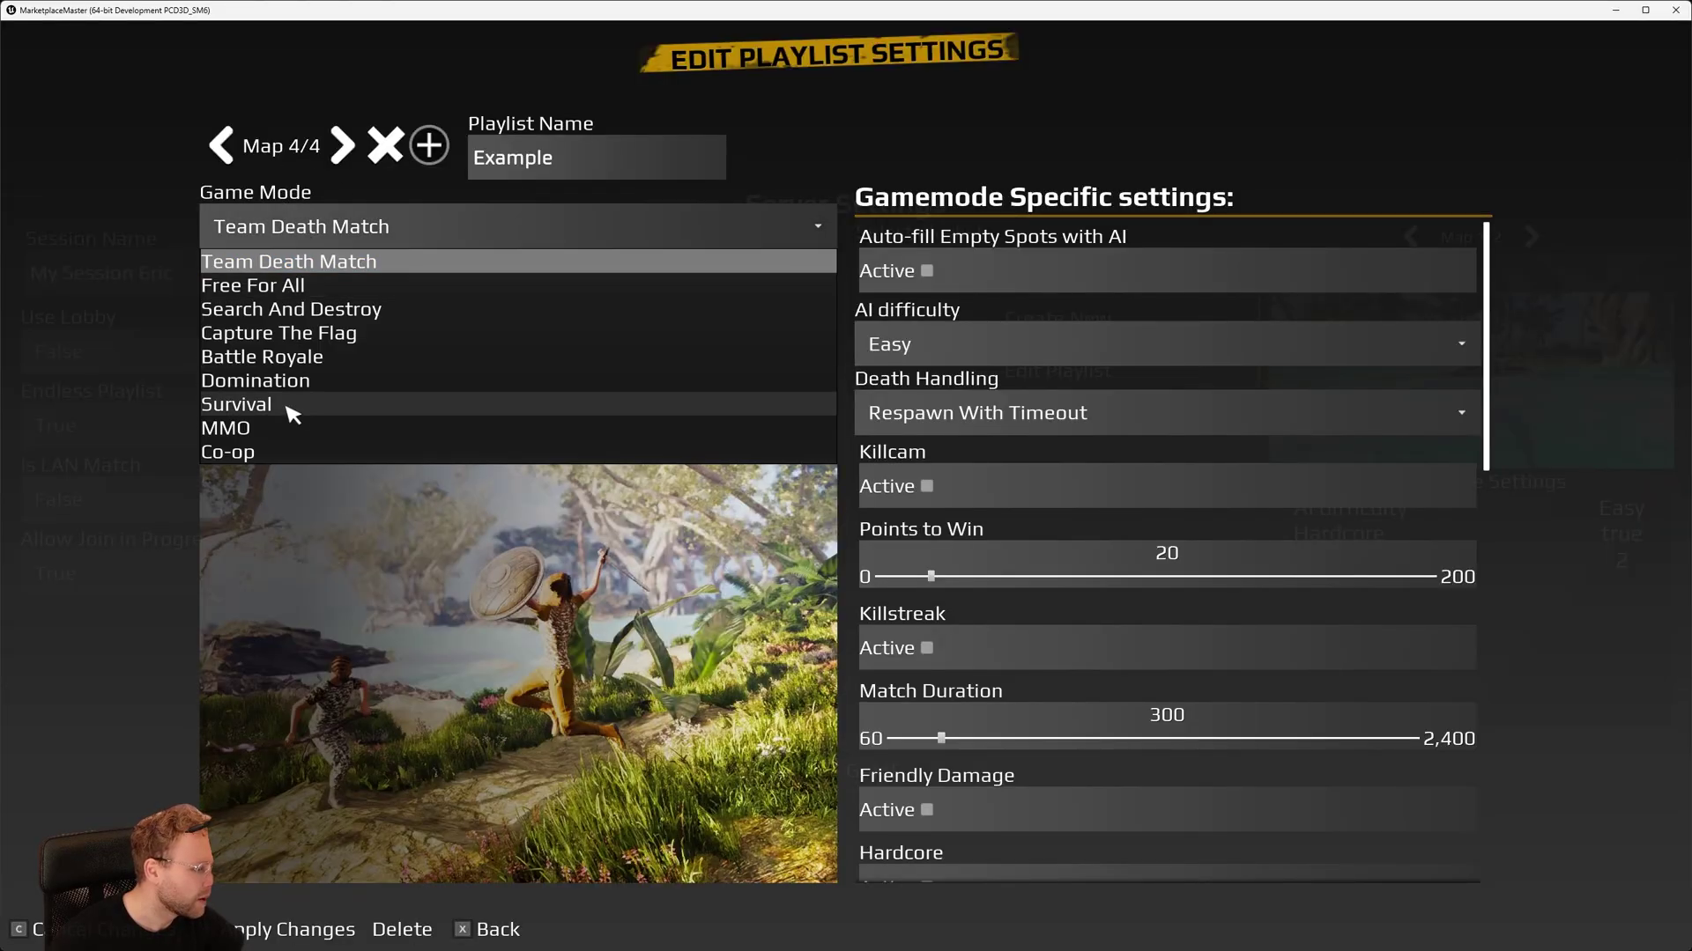
click(255, 453)
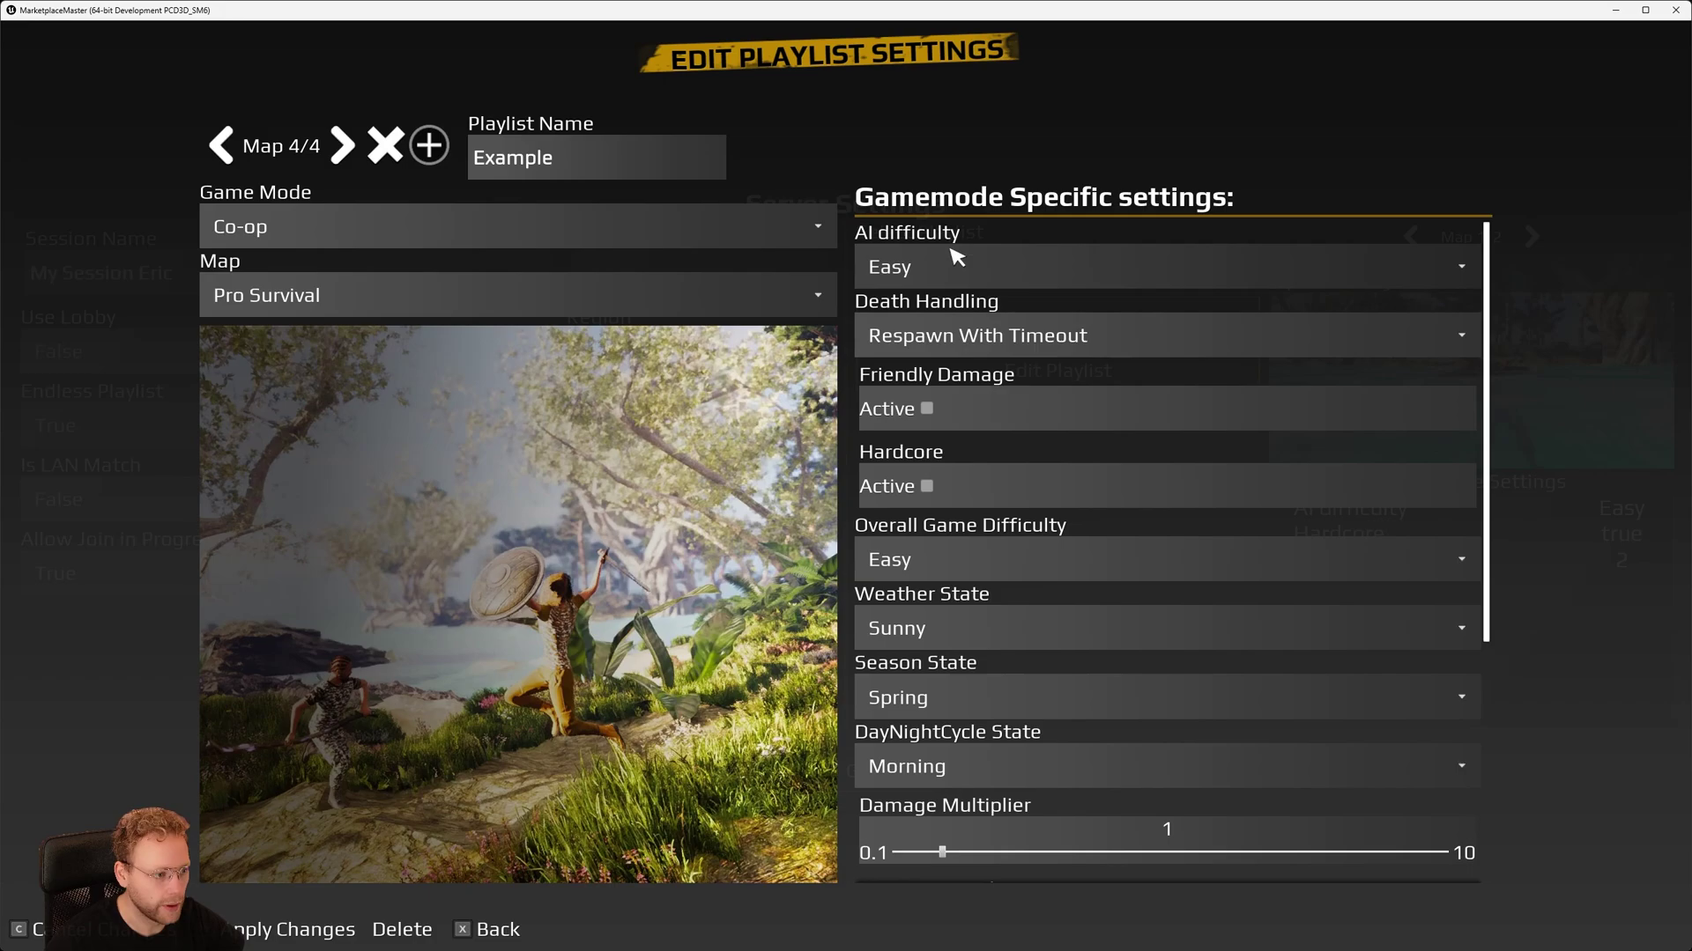
click(454, 212)
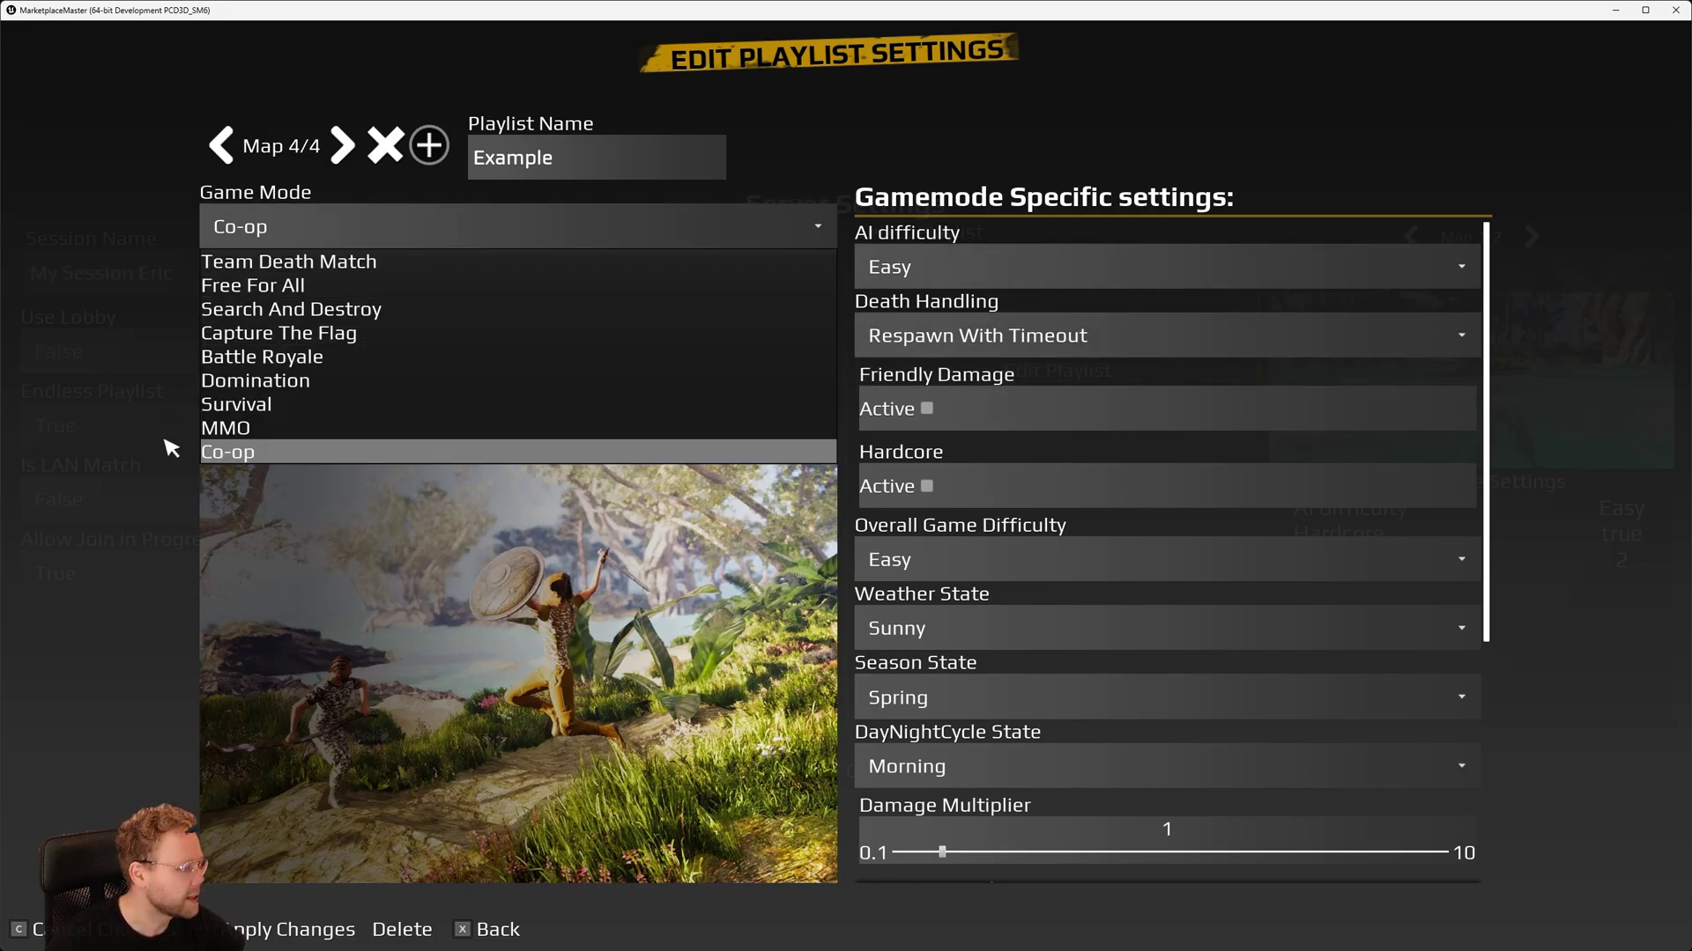
click(230, 429)
click(303, 231)
click(285, 339)
click(299, 231)
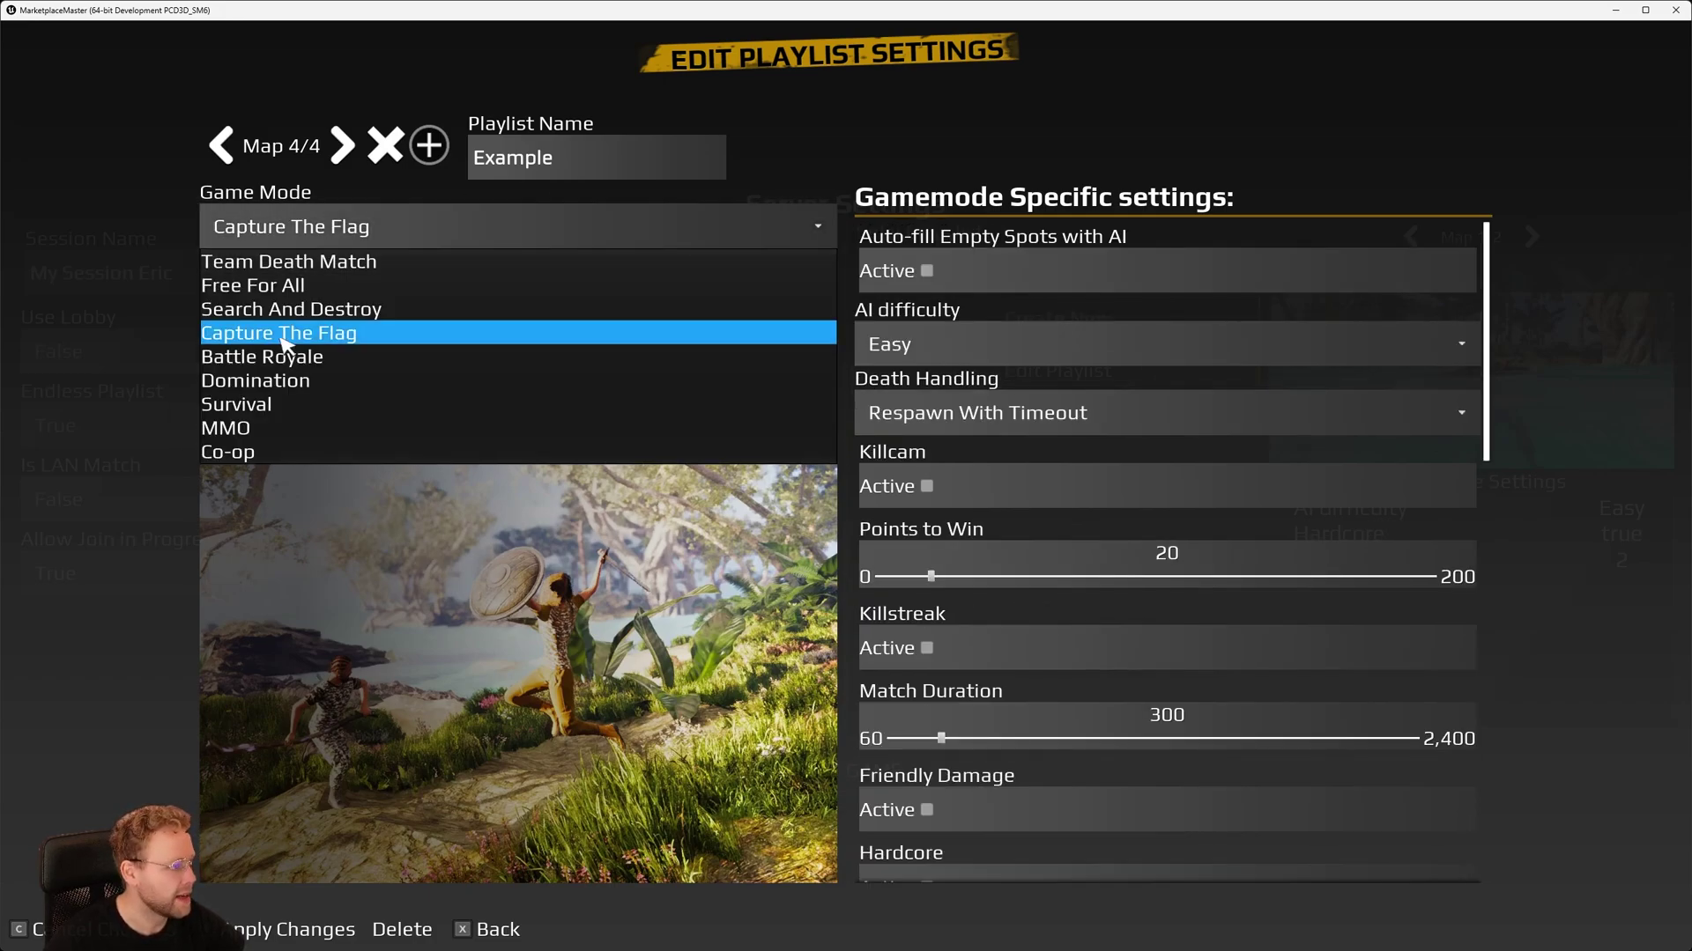
click(304, 405)
click(307, 244)
click(272, 450)
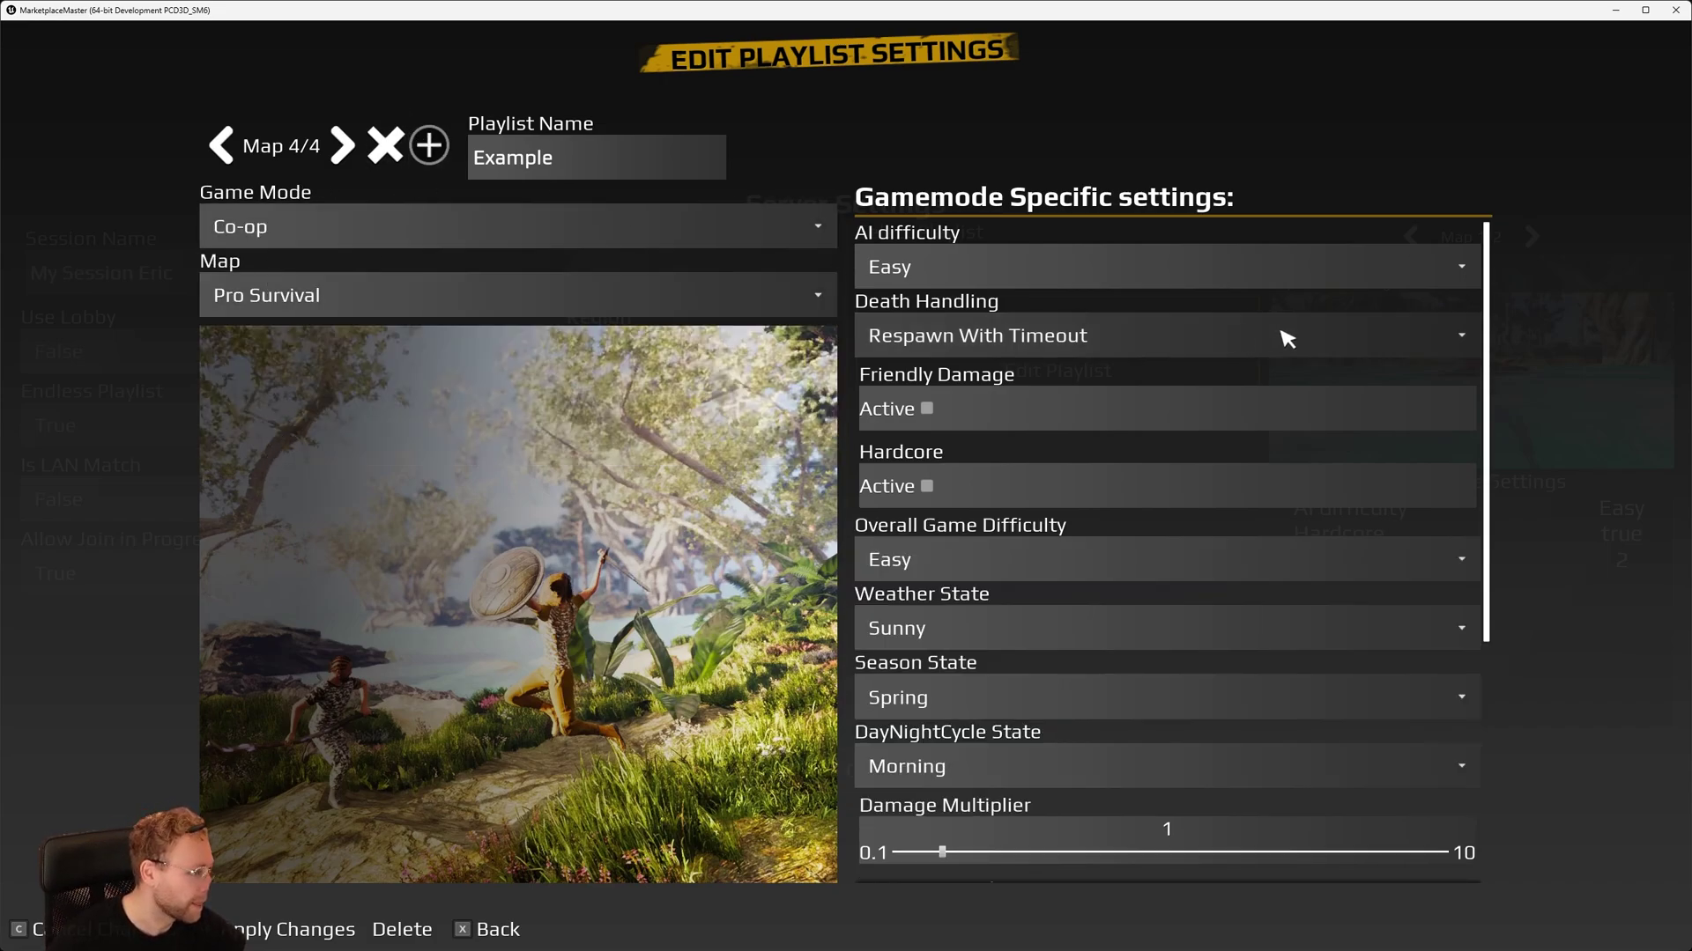
Step: Save the playlist changes and select Example as the playlist to host
click(286, 931)
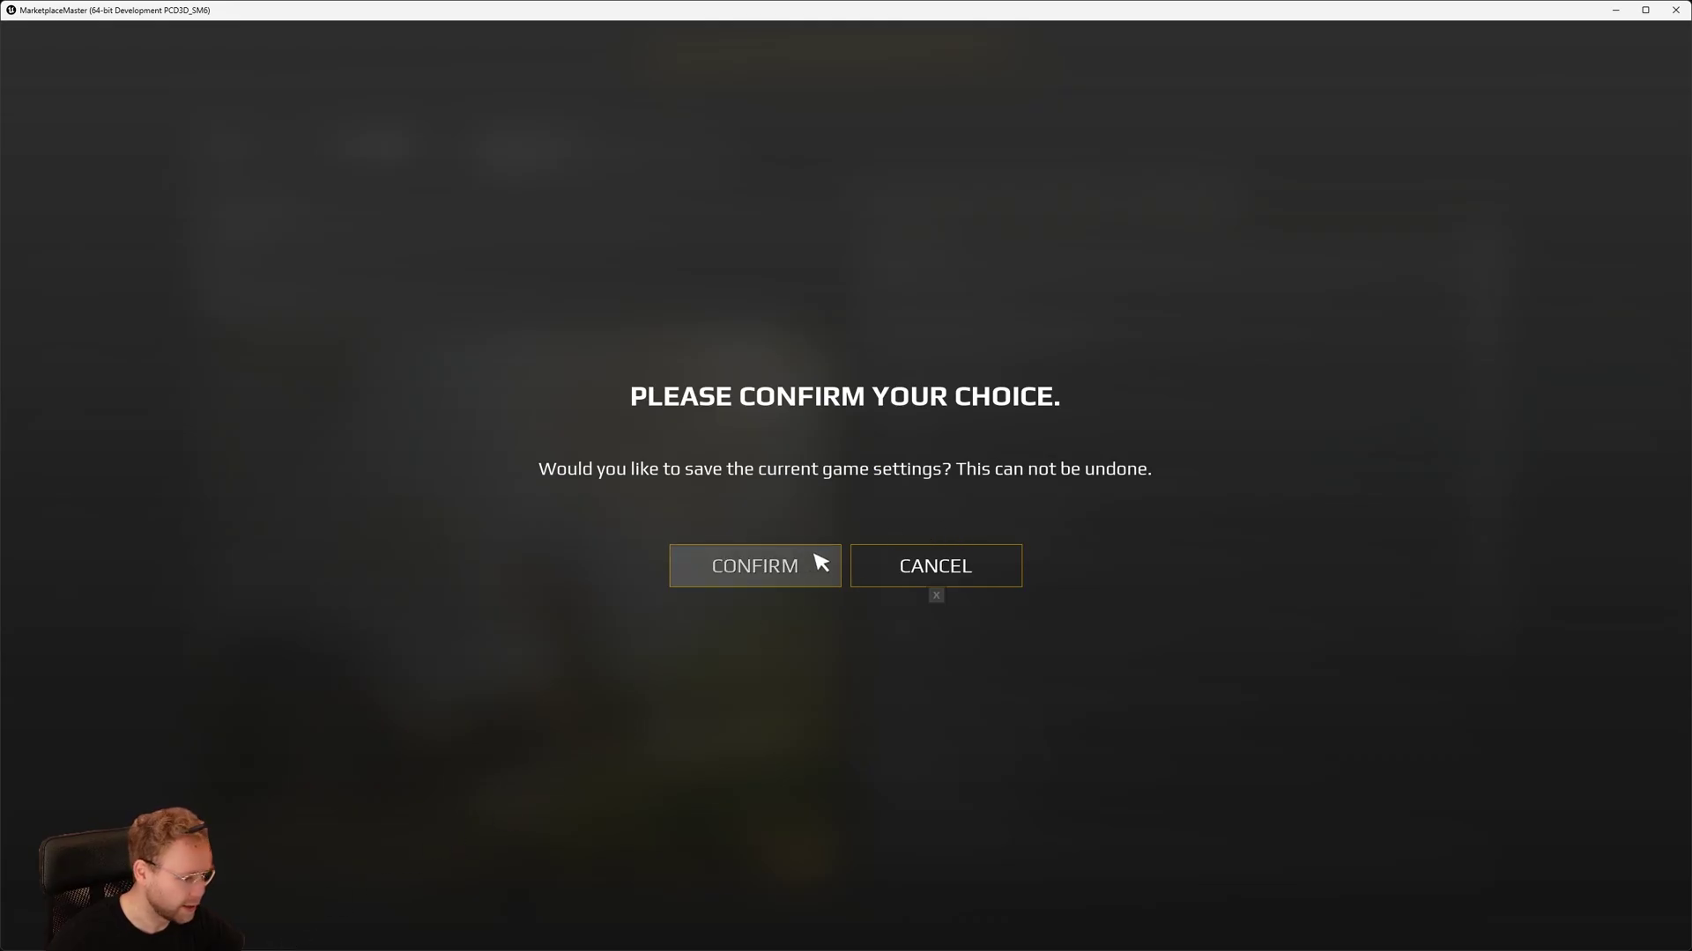
click(795, 564)
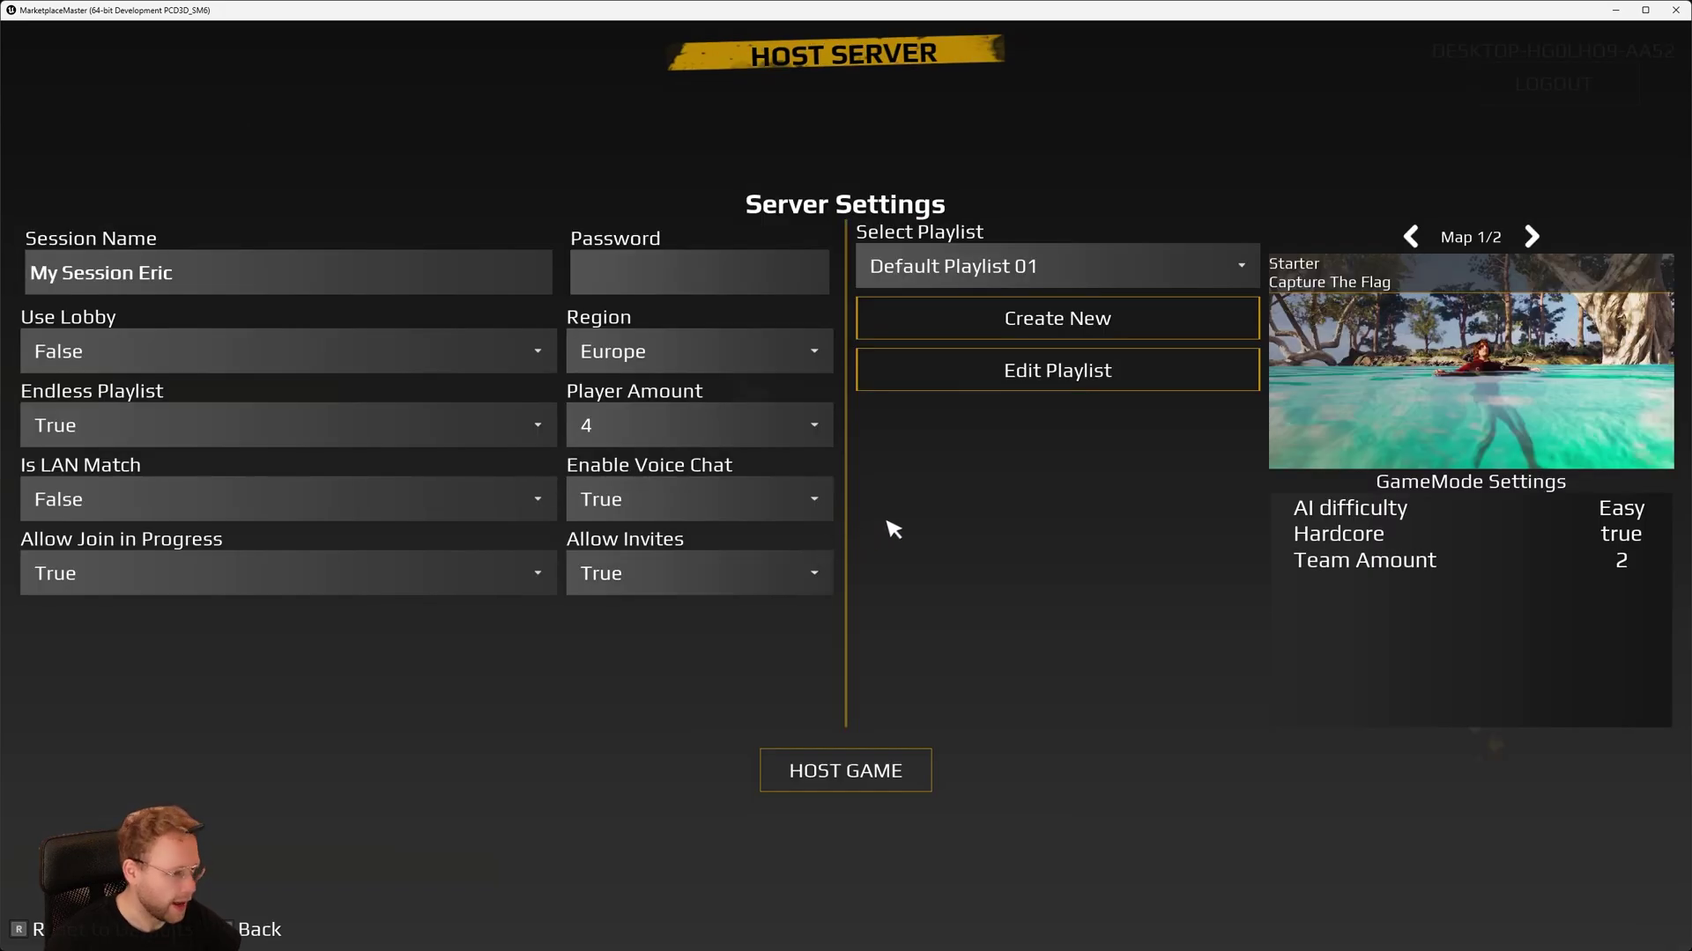
click(1020, 264)
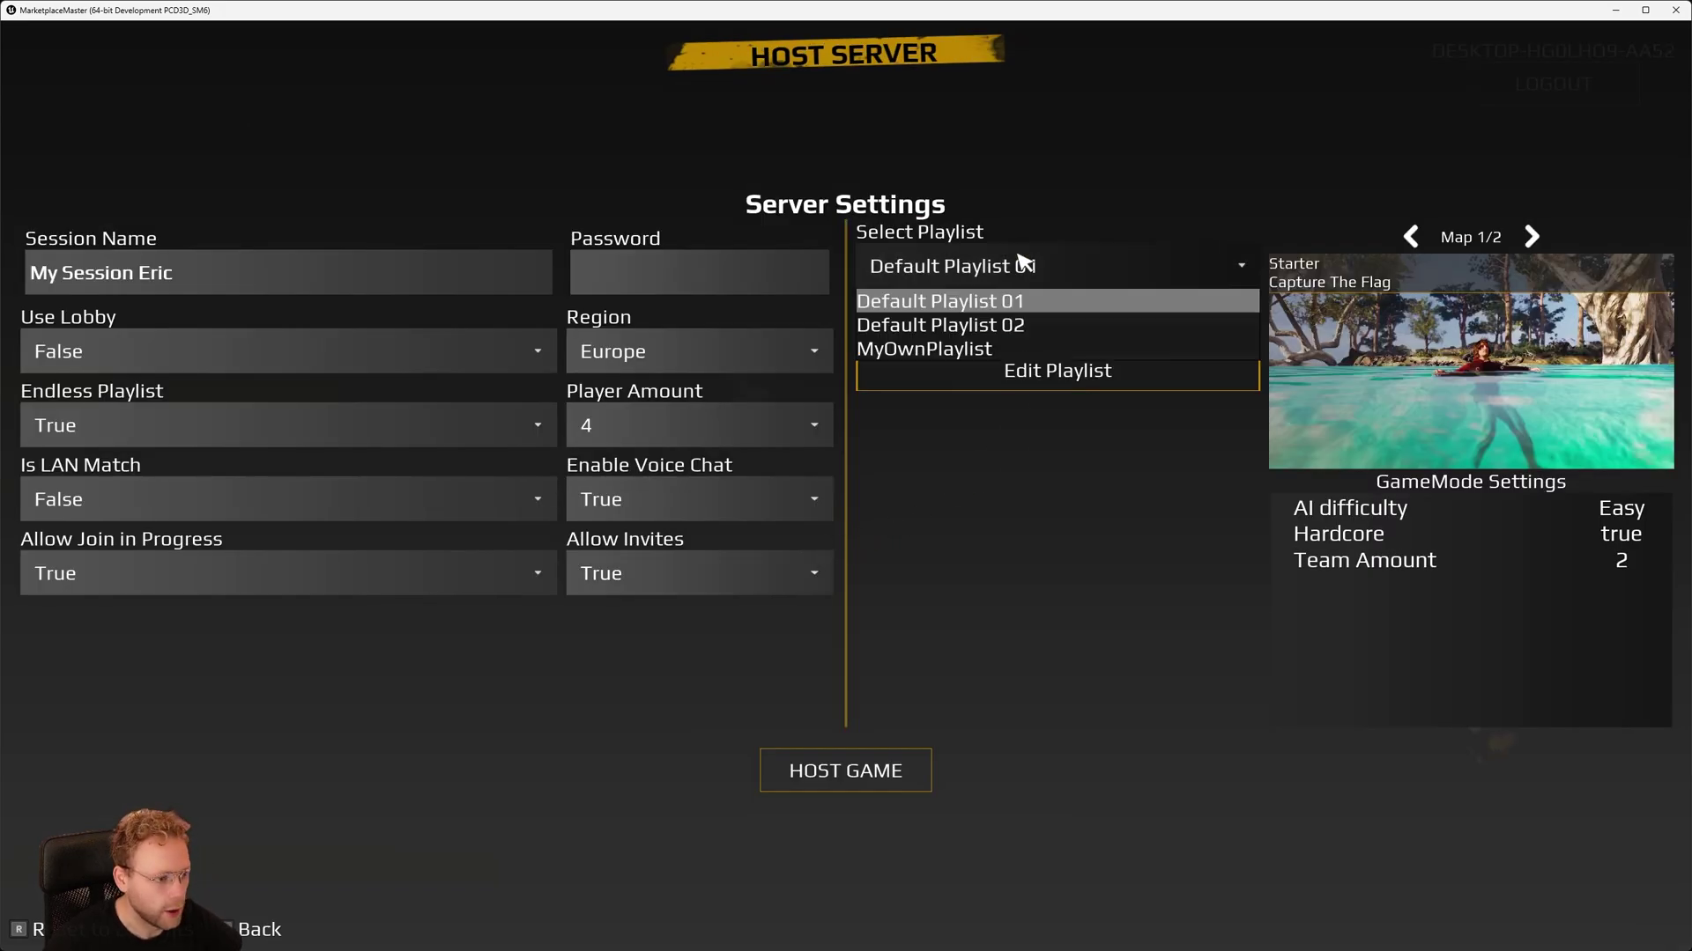
click(951, 372)
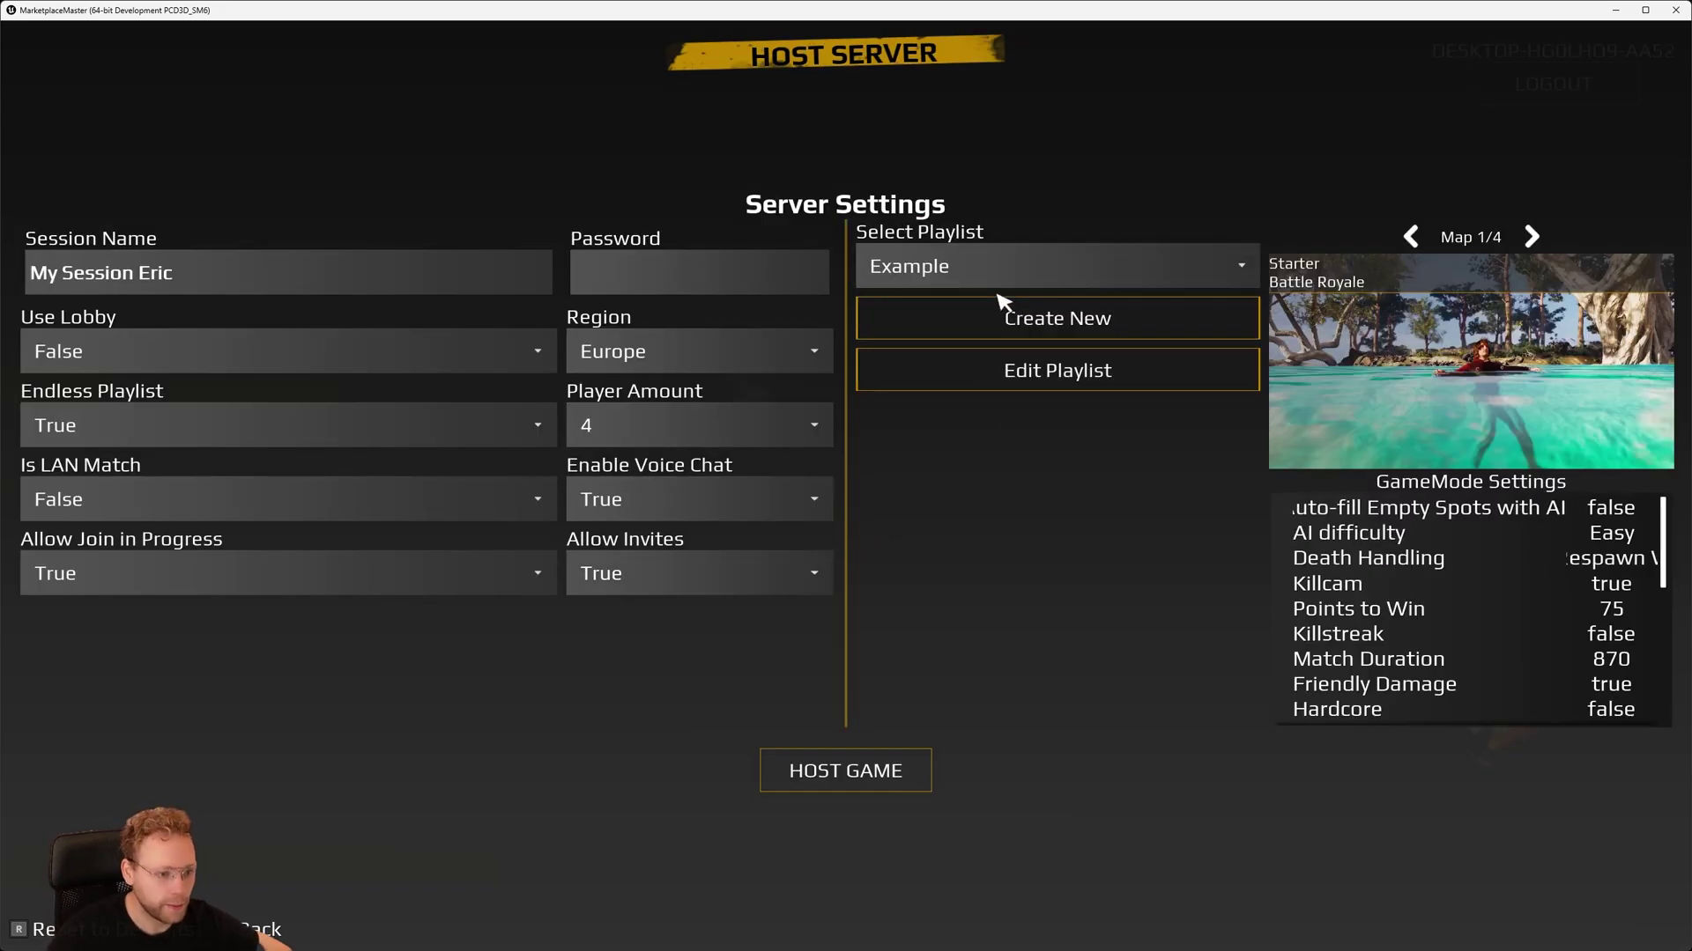
Step: Preview the Example playlist's four games, returning to the first game's preview
click(1532, 238)
click(1532, 238)
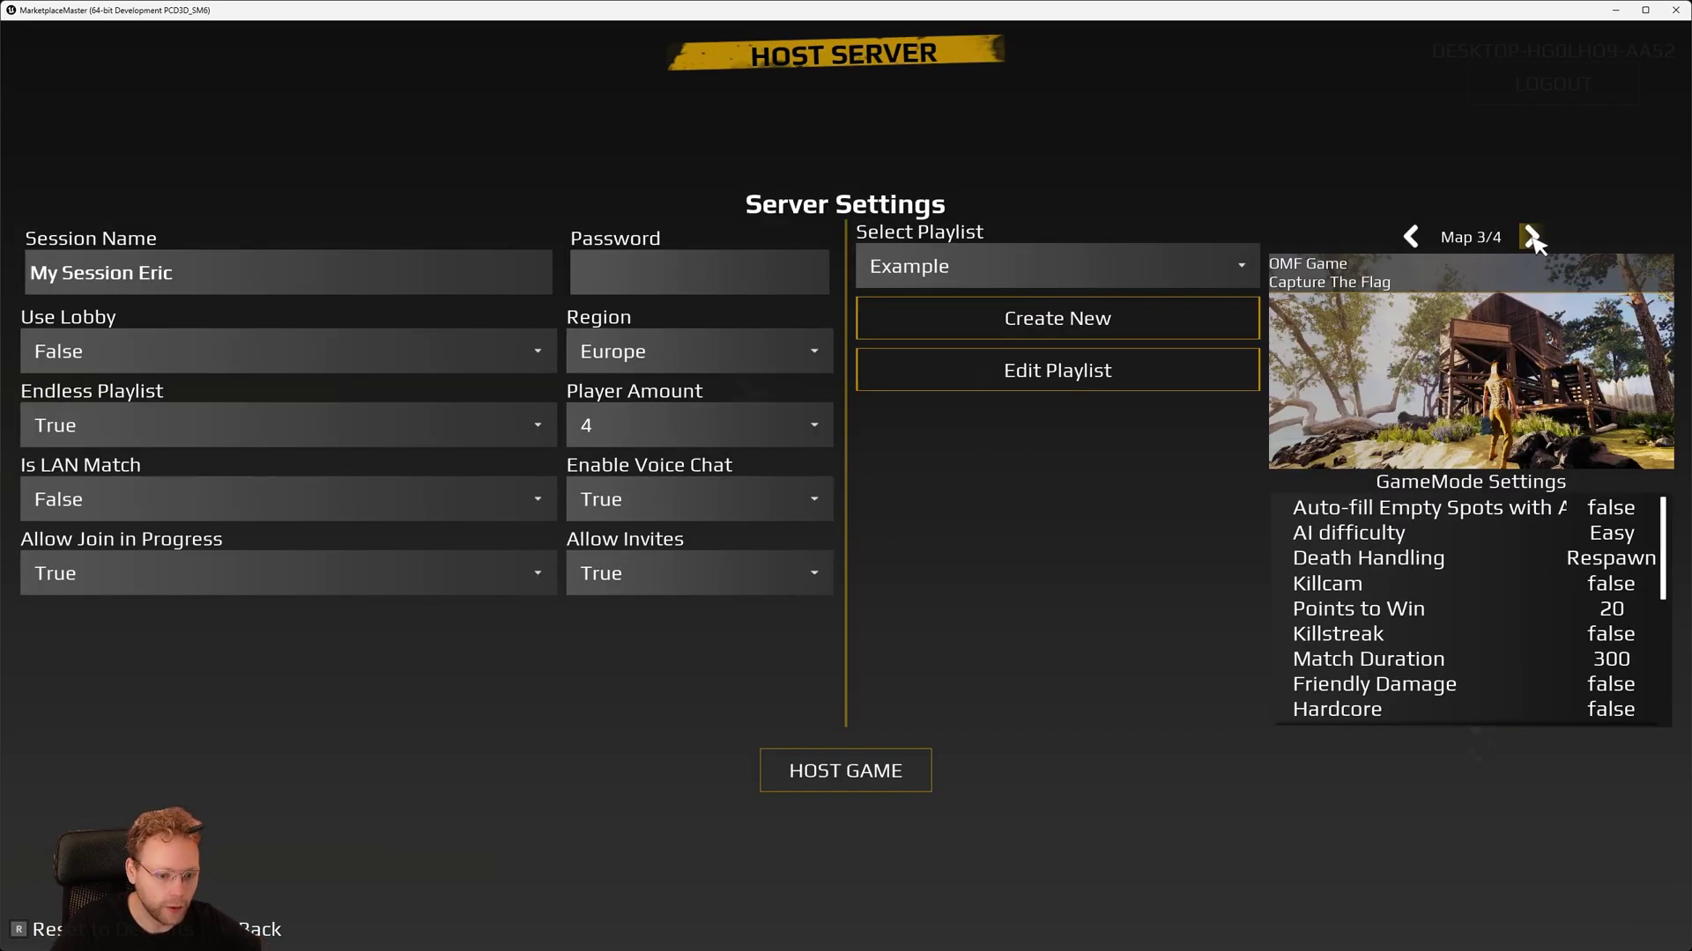
click(1532, 238)
click(1410, 237)
click(1411, 238)
click(1410, 238)
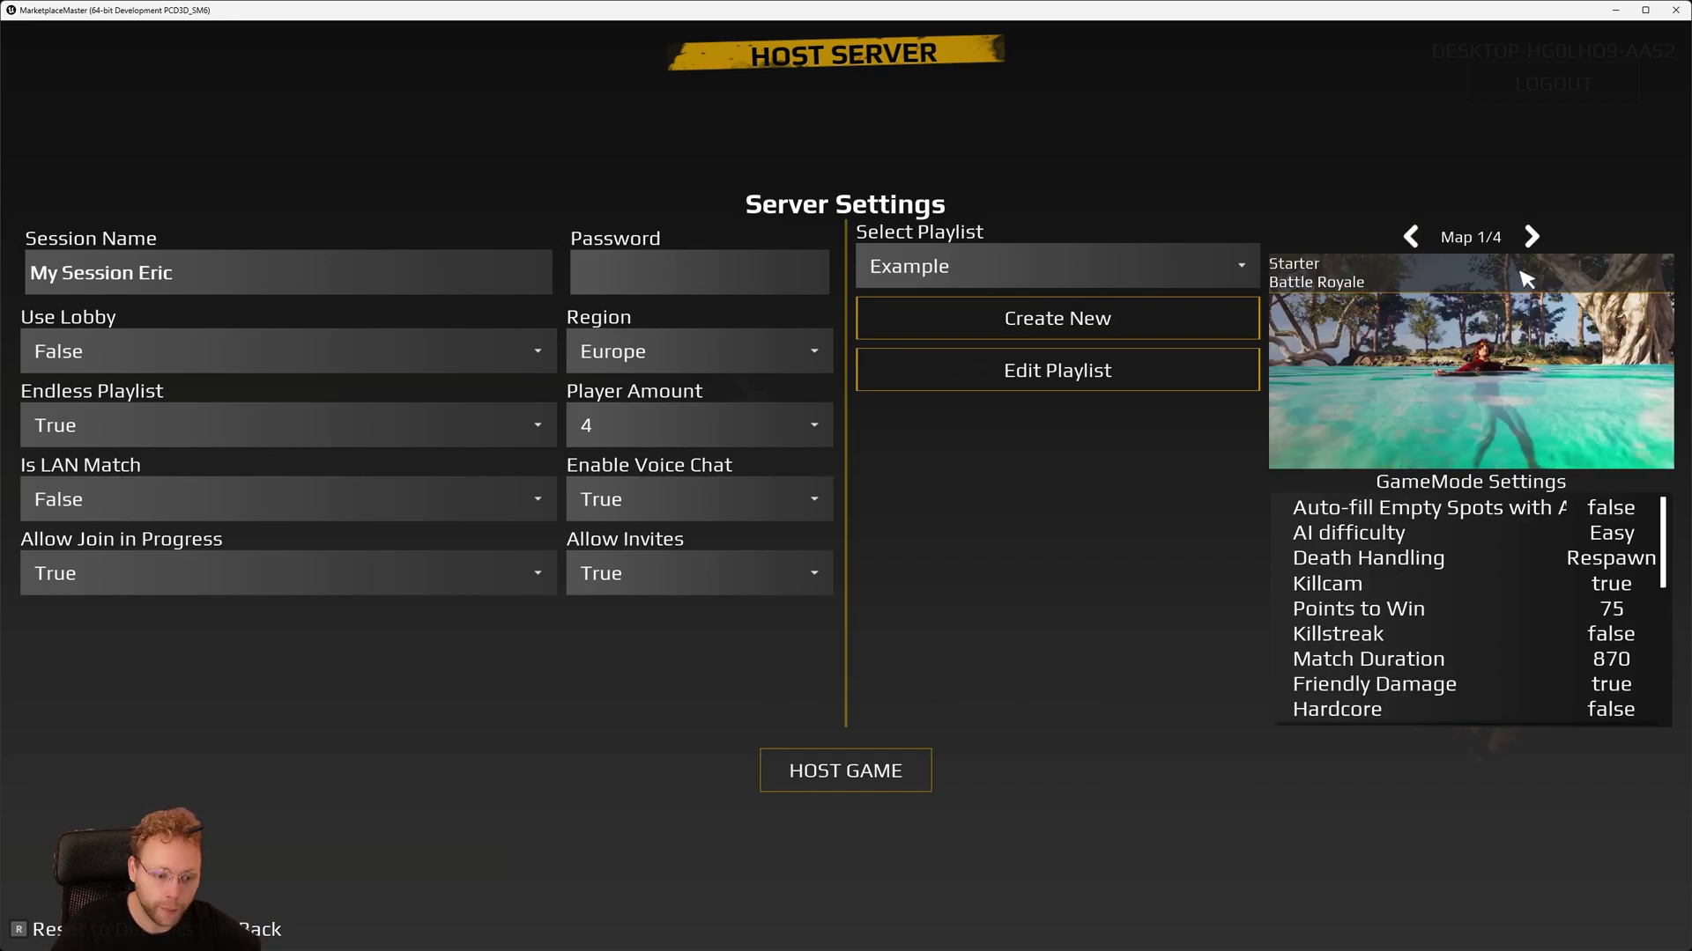
scroll(1510, 573, down, 5)
scroll(1510, 577, up, 5)
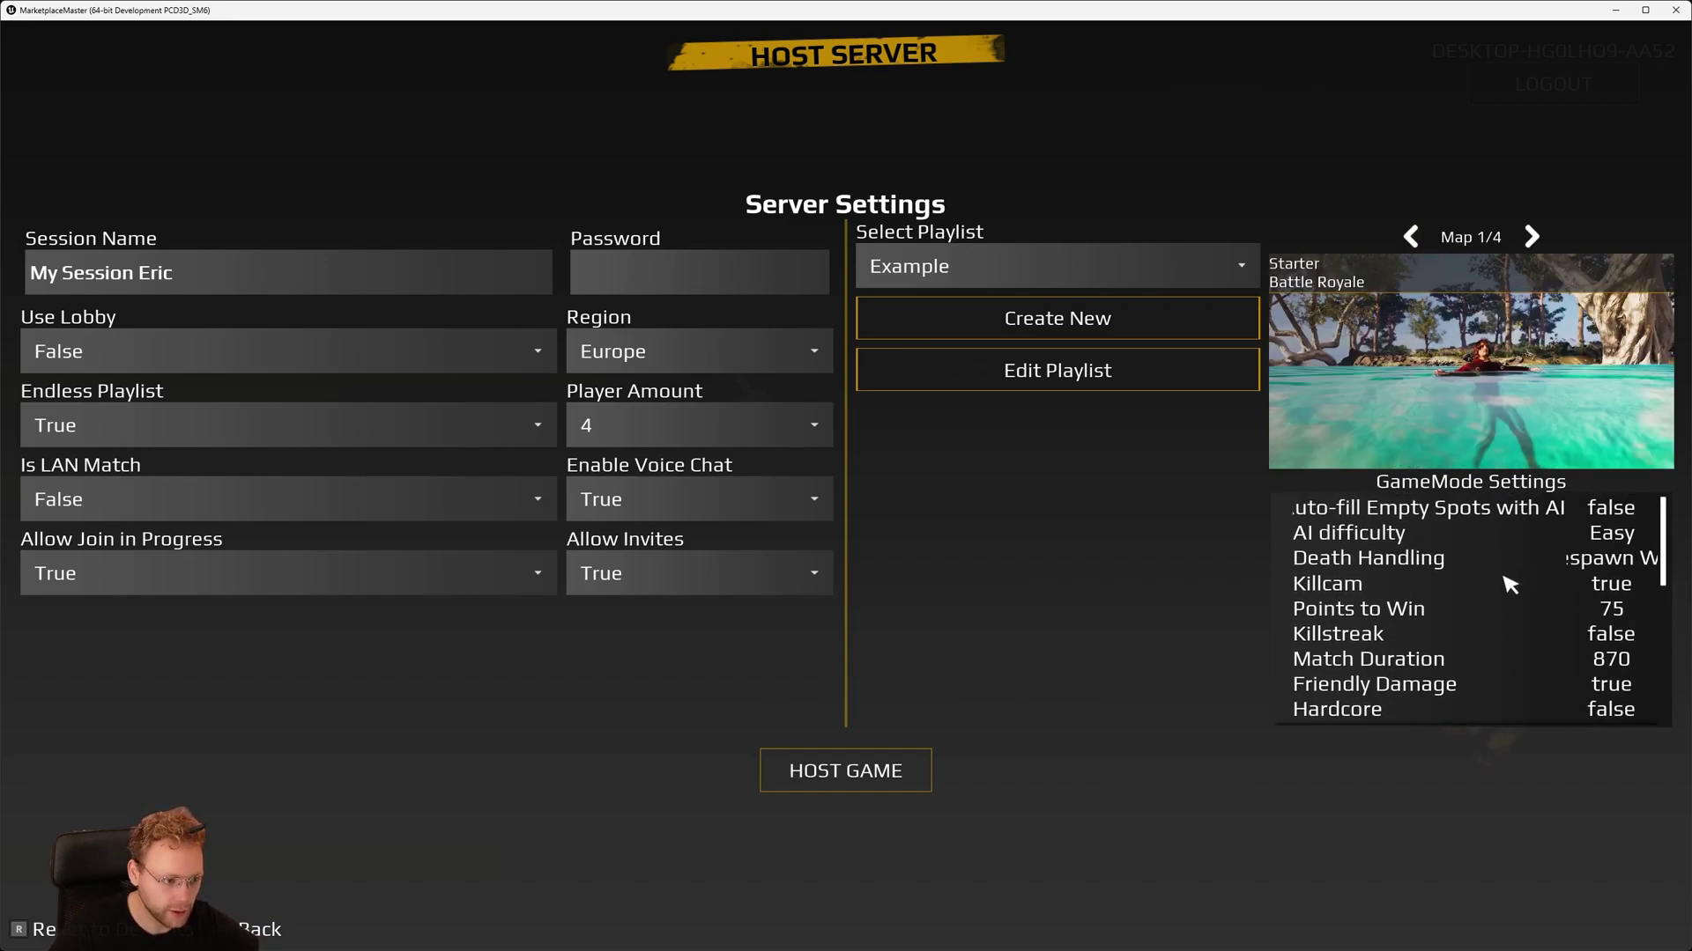
Step: Host the session with Use Lobby True, Player Amount 4, and voice chat disabled
click(159, 264)
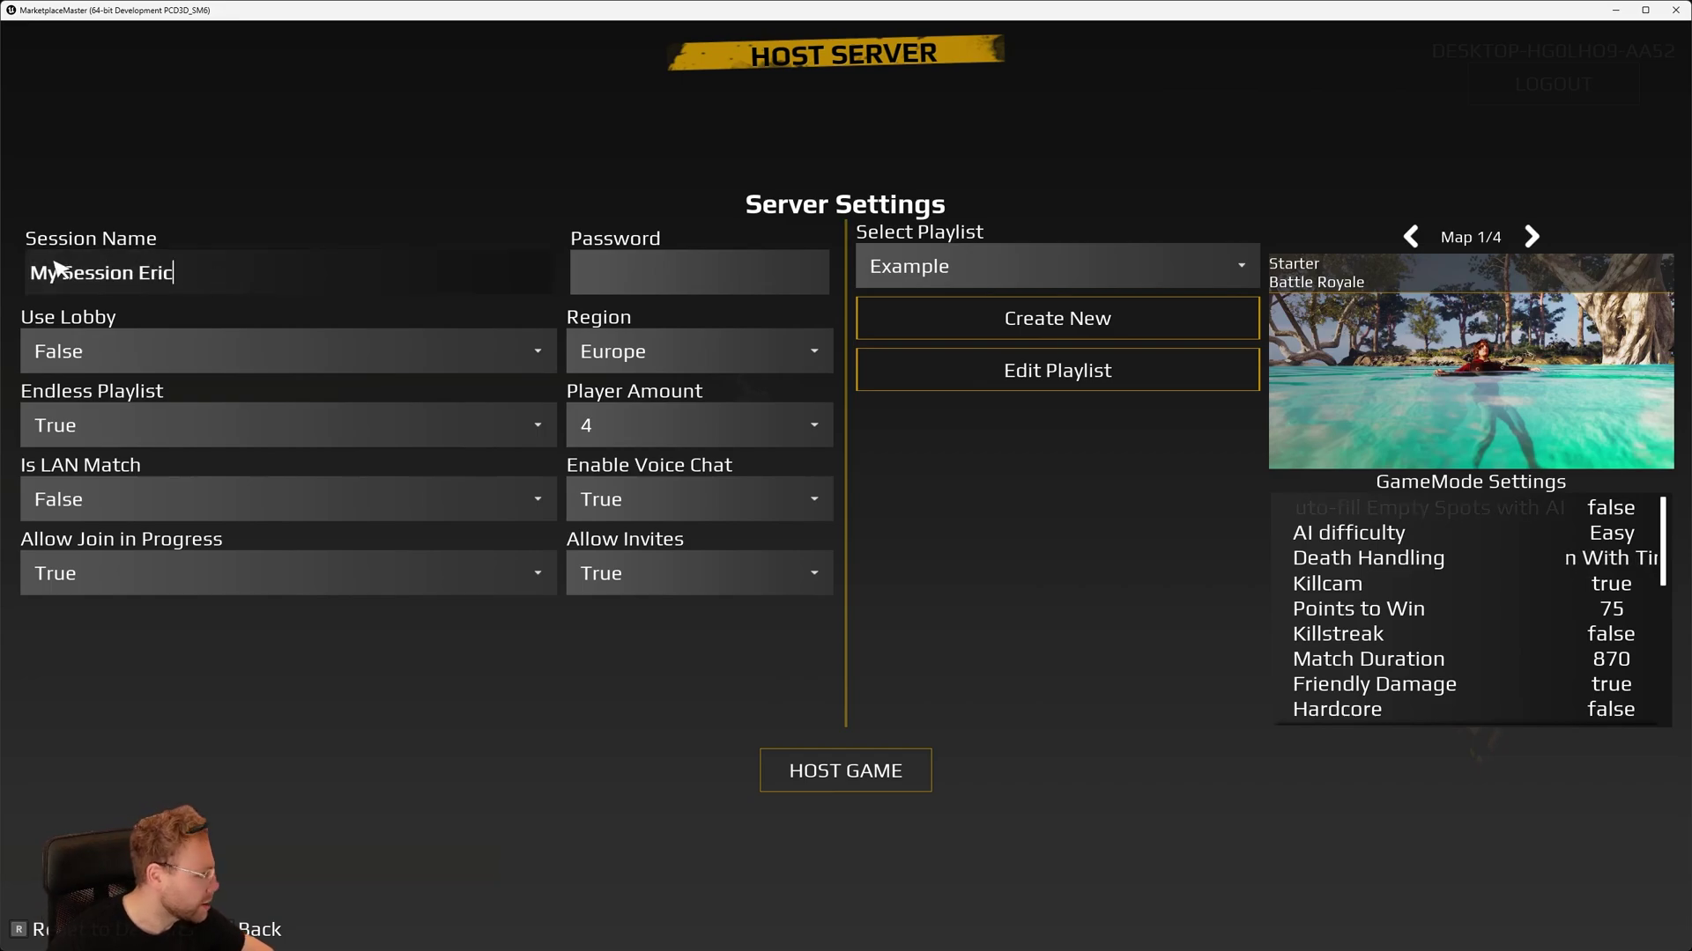
click(144, 365)
click(87, 381)
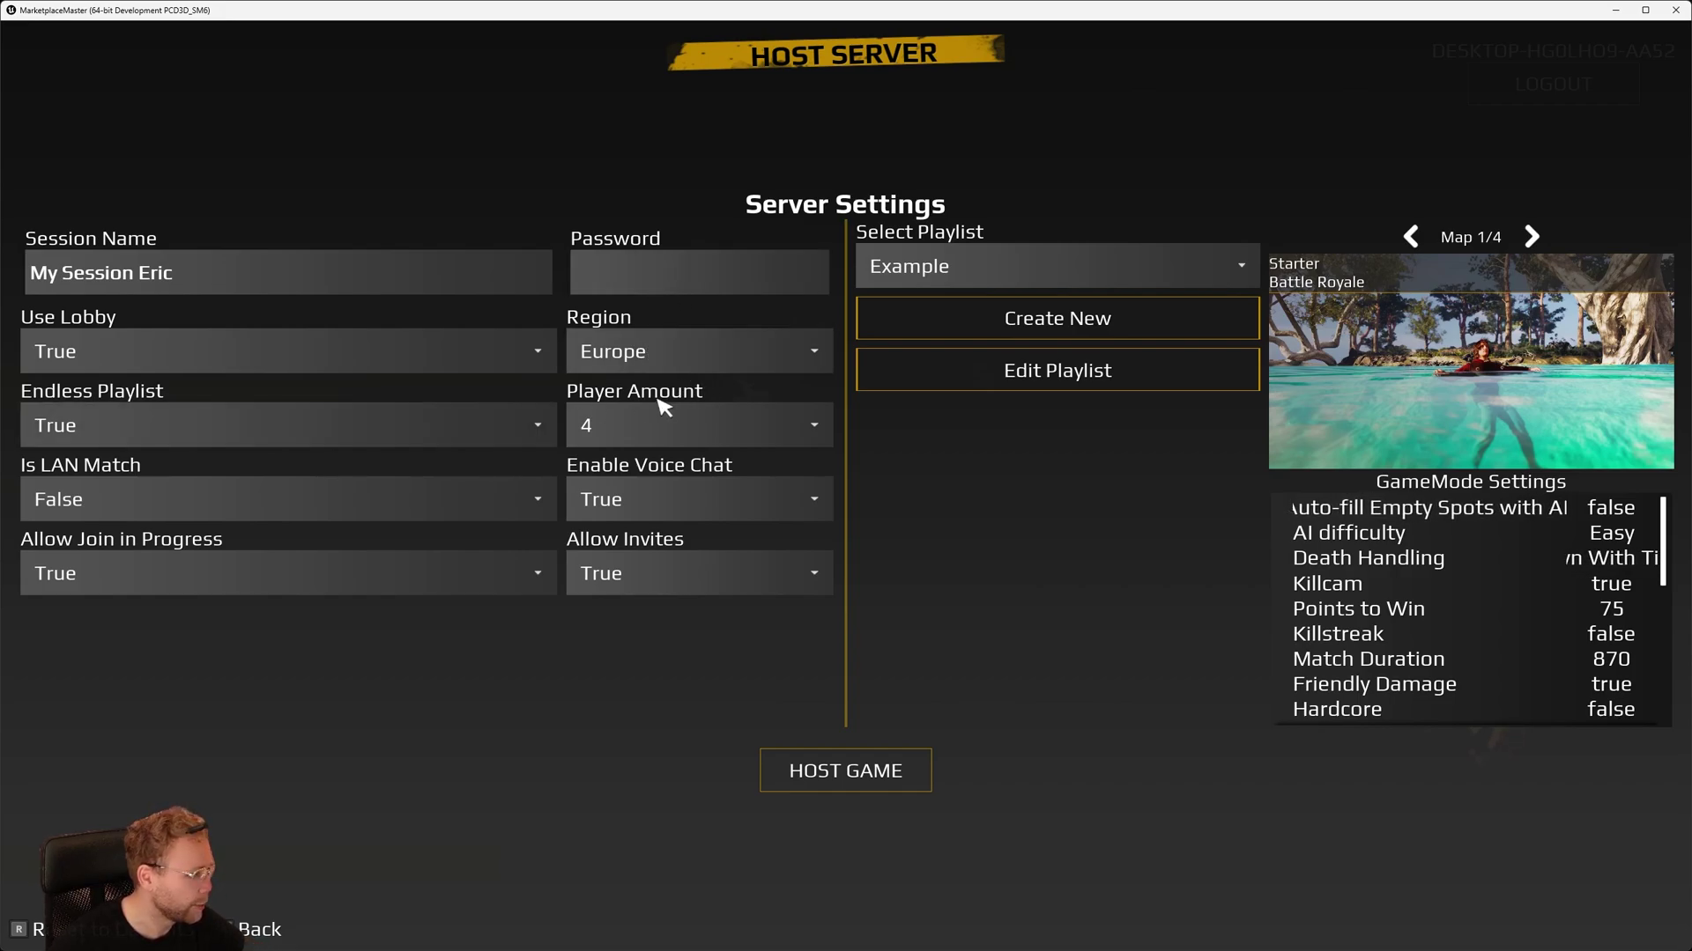
click(714, 442)
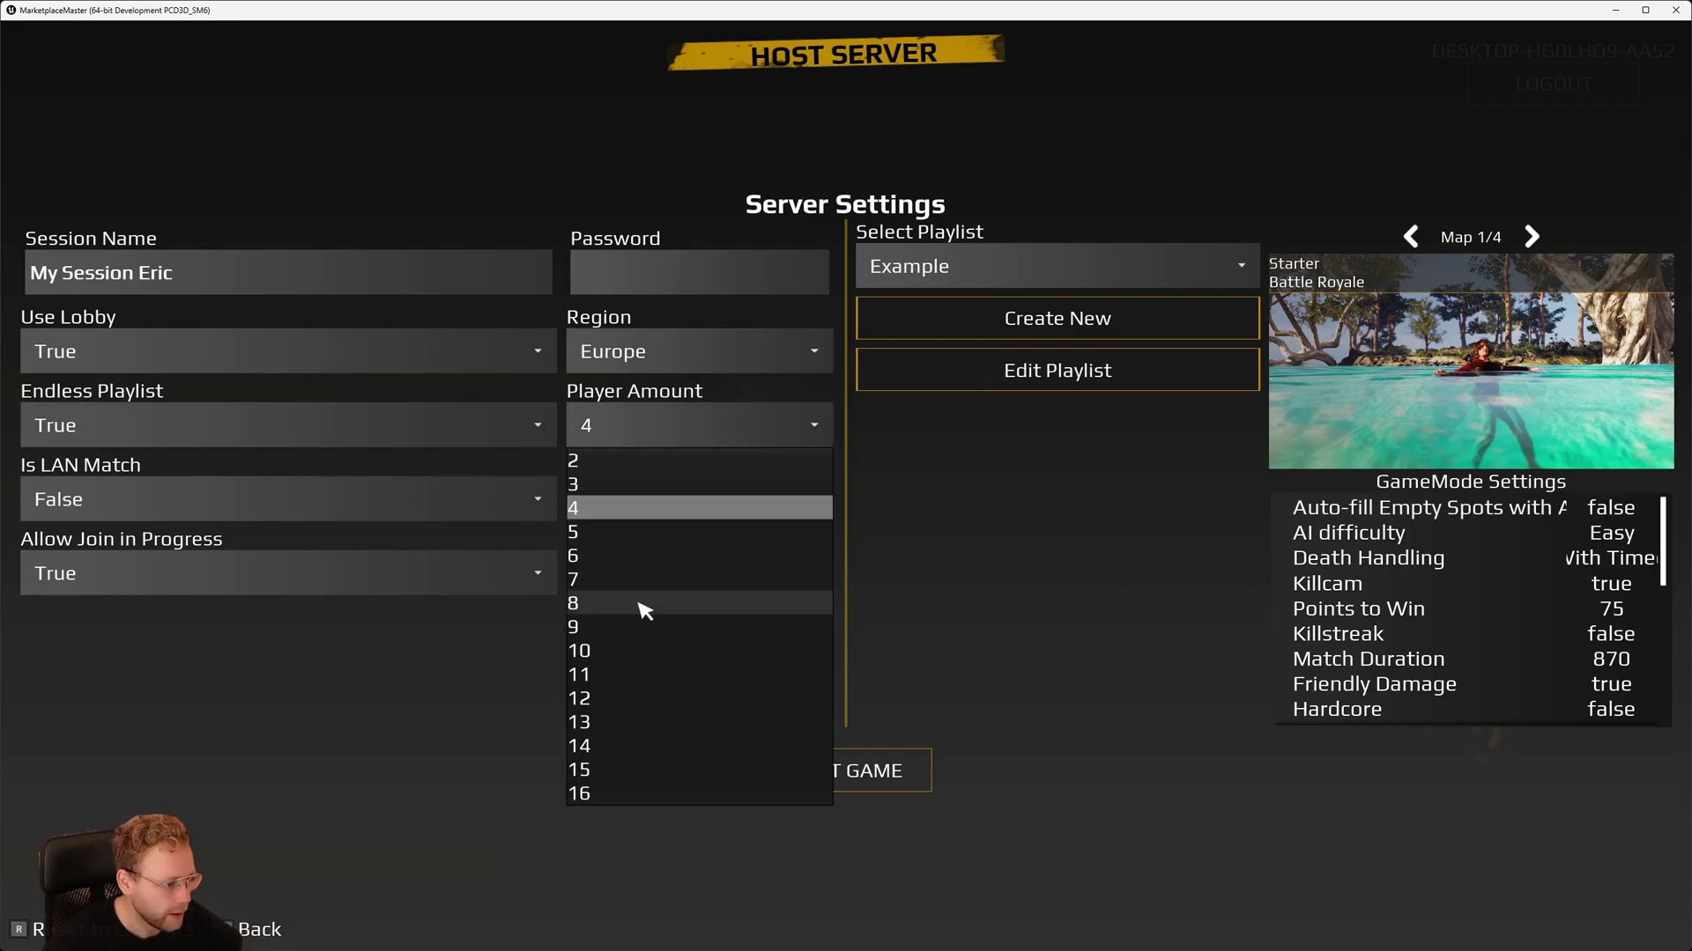
click(652, 435)
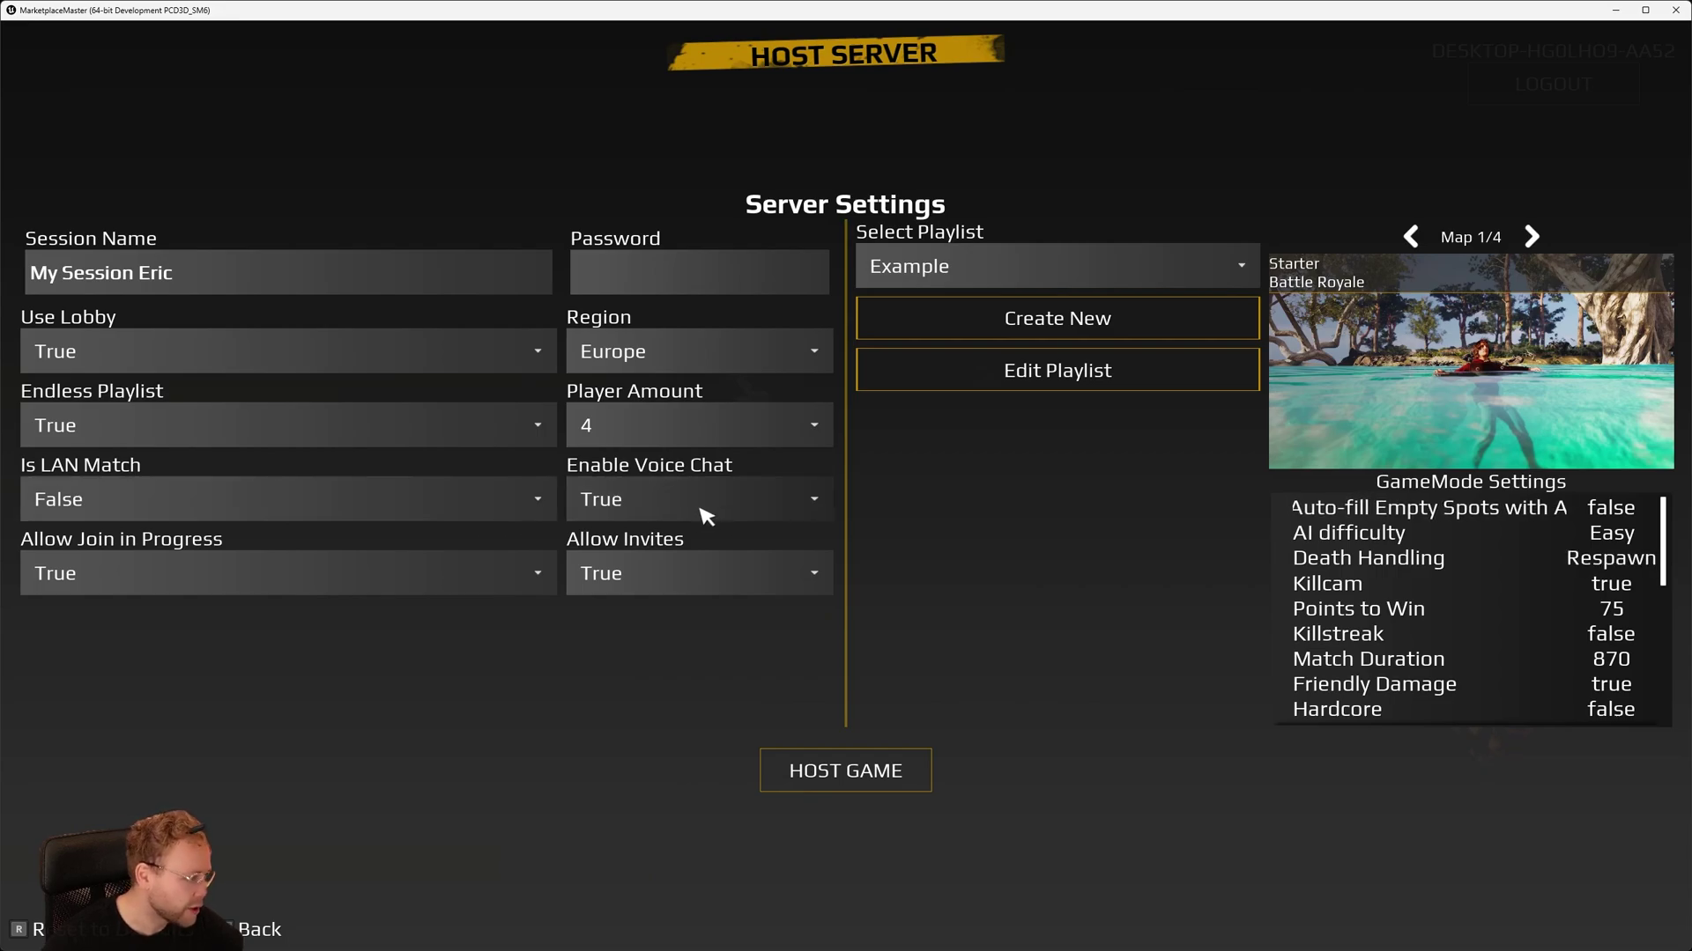
click(705, 515)
click(652, 555)
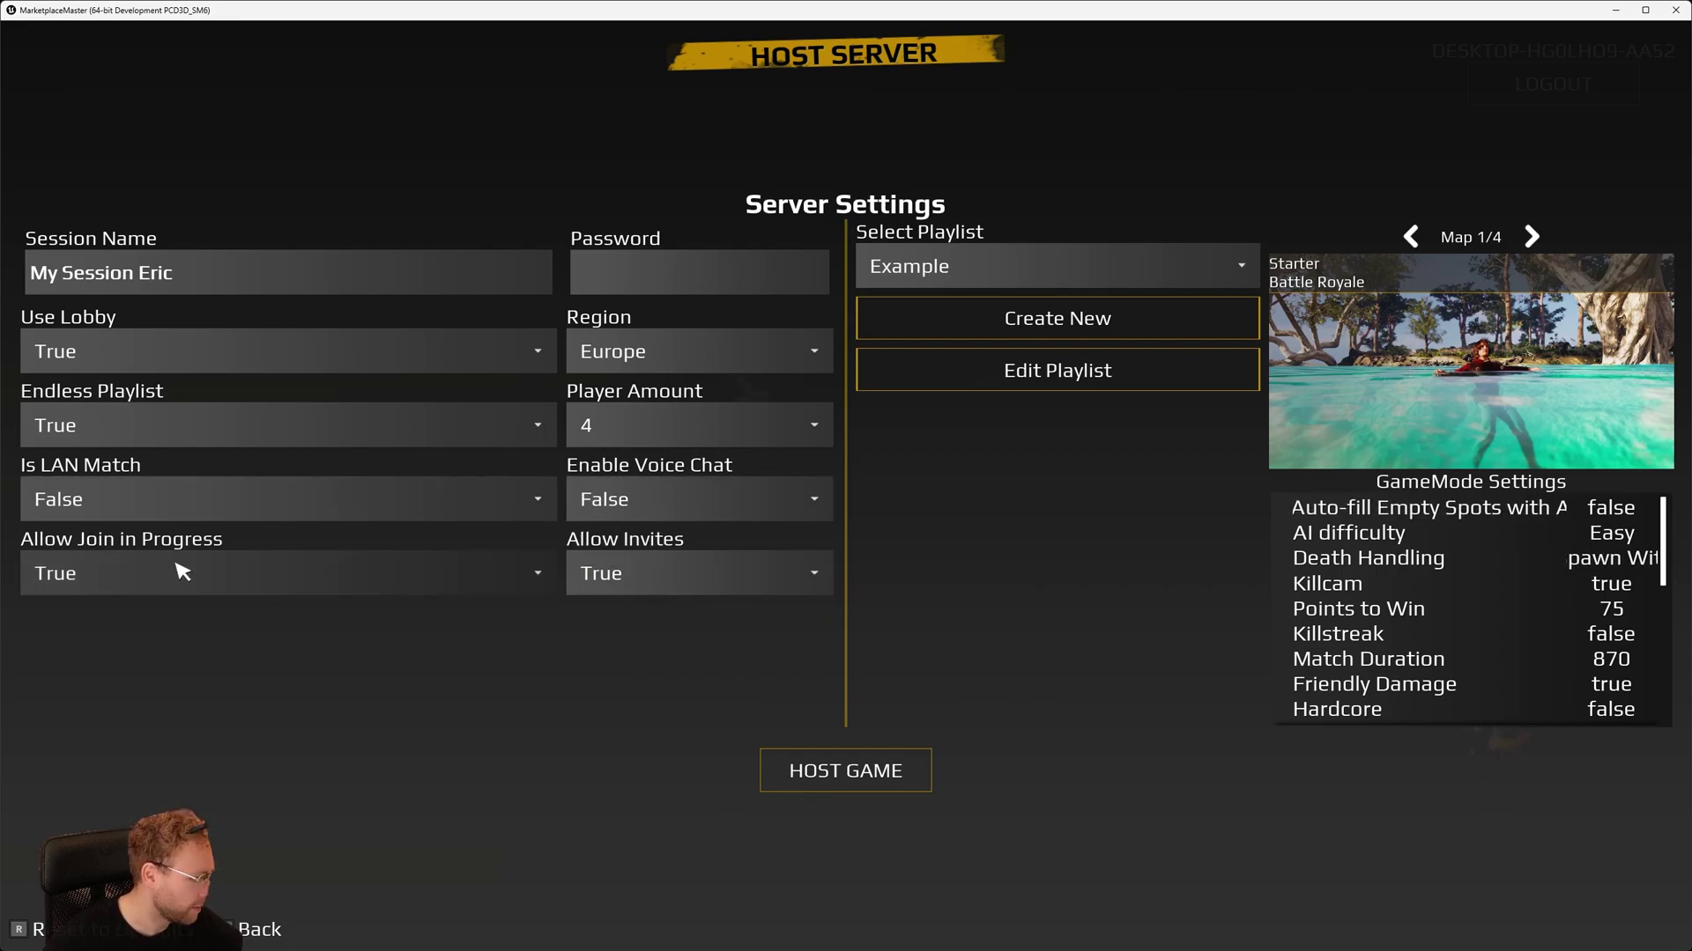
click(899, 778)
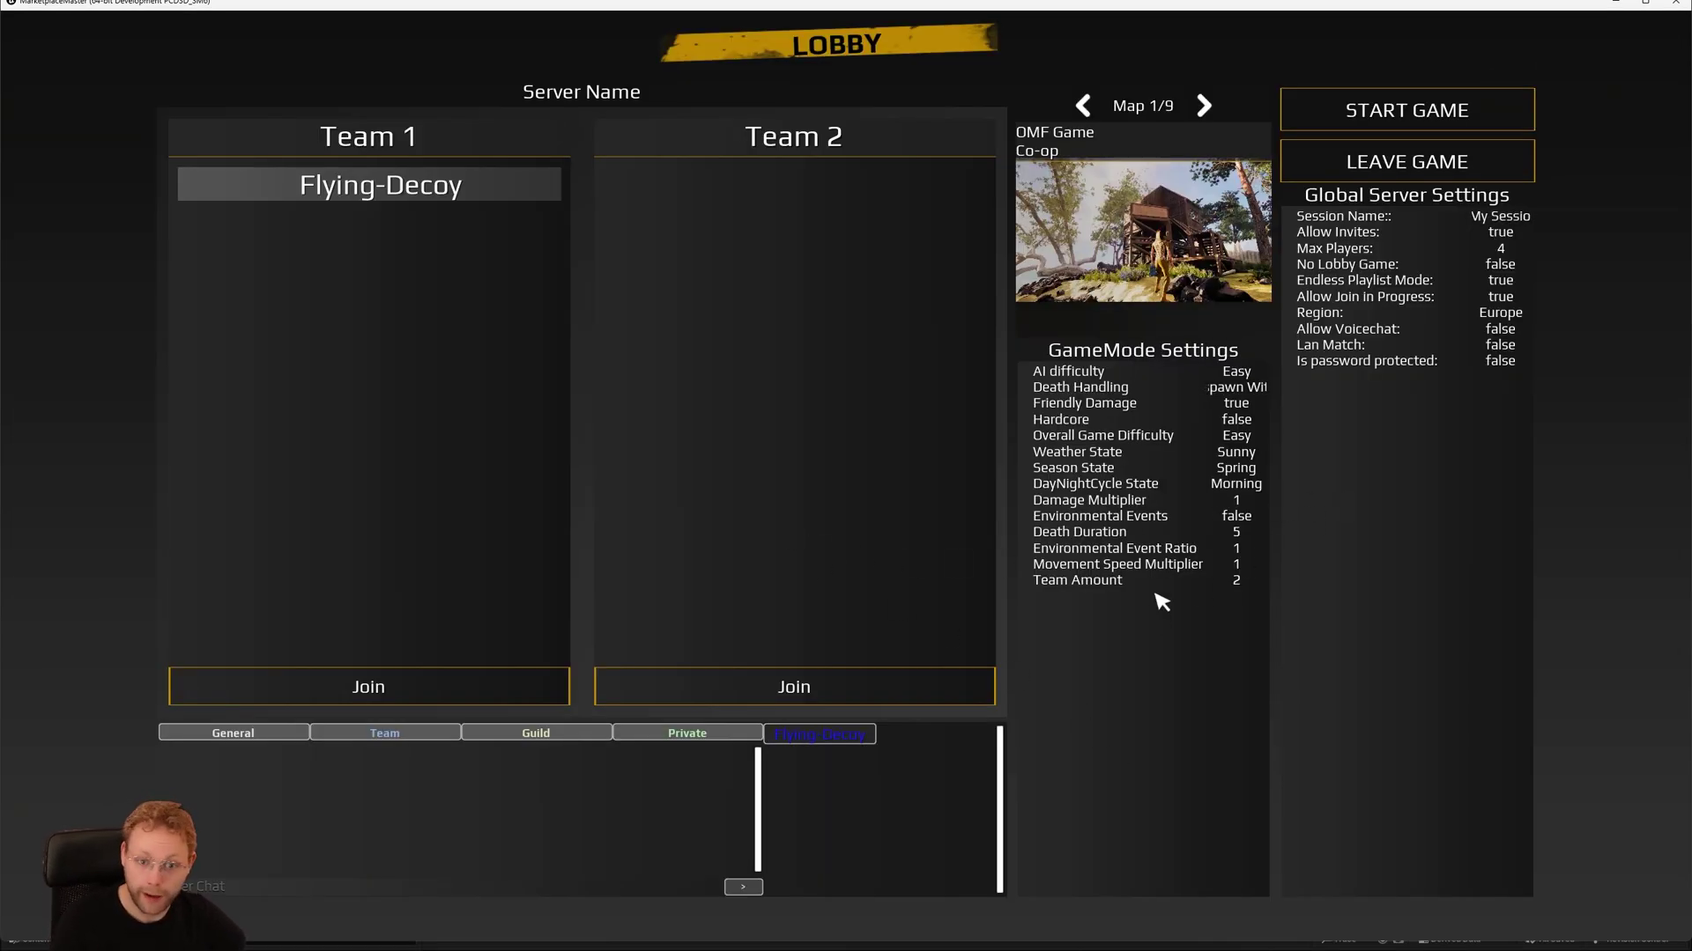
Step: Browse the lobby's games back and forth, then send a chat message to the lobby
click(1205, 107)
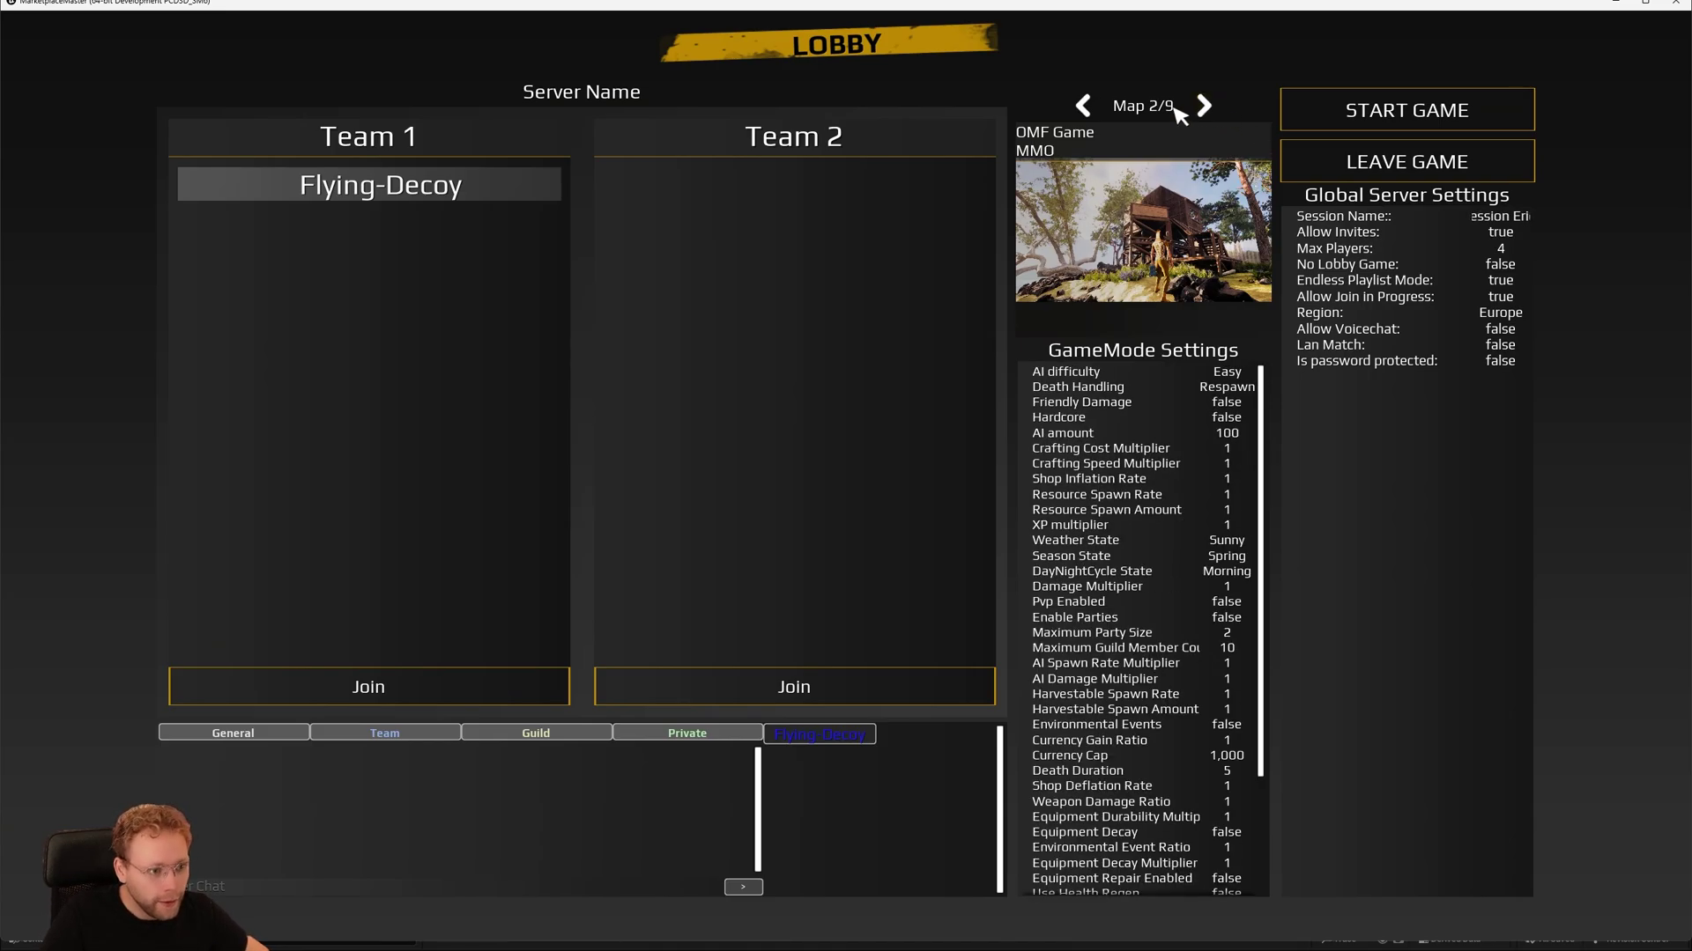
click(1084, 106)
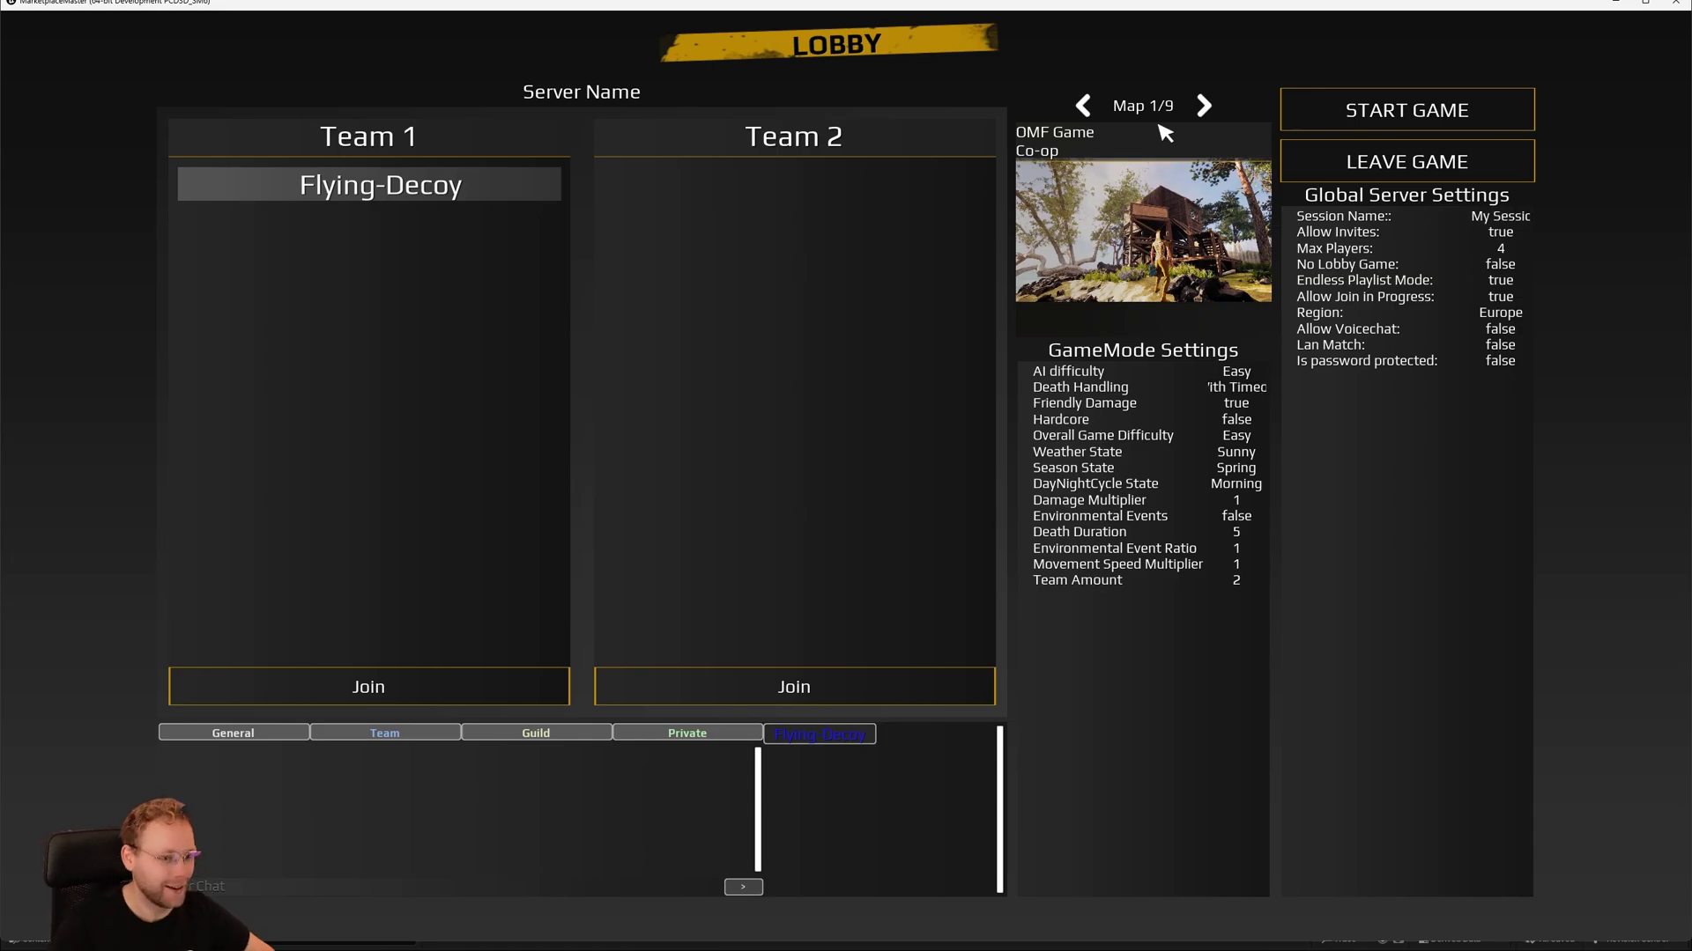
click(1203, 108)
click(1204, 107)
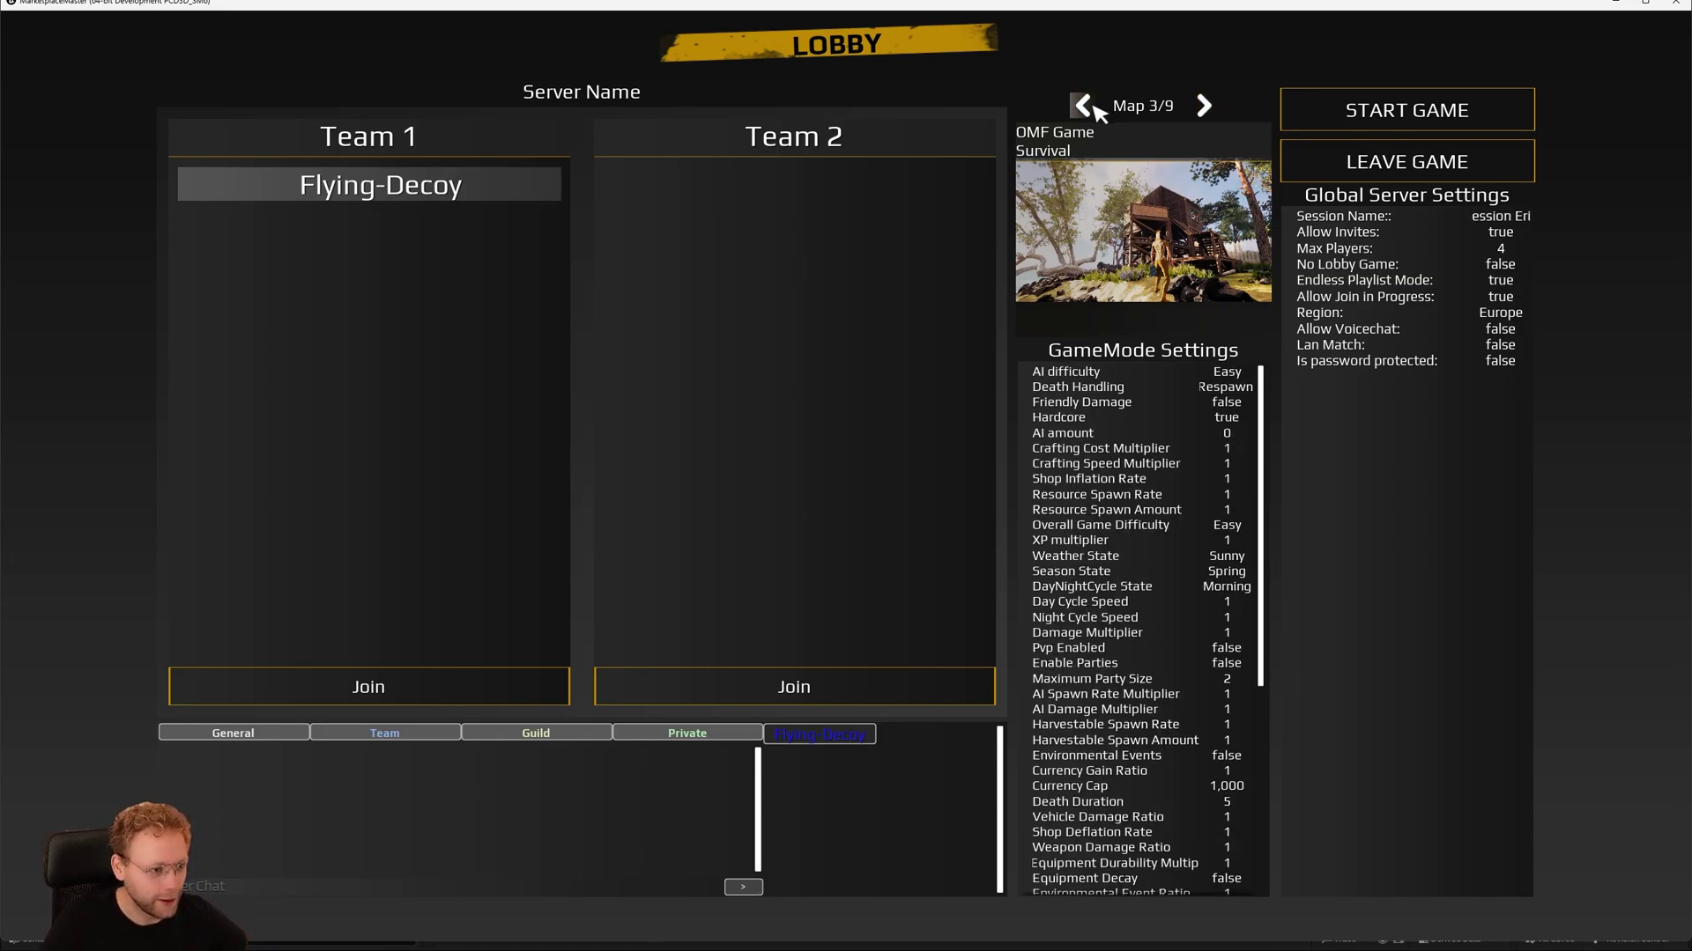
click(1083, 107)
click(1204, 106)
click(1204, 107)
click(1204, 107)
click(1204, 107)
click(1084, 106)
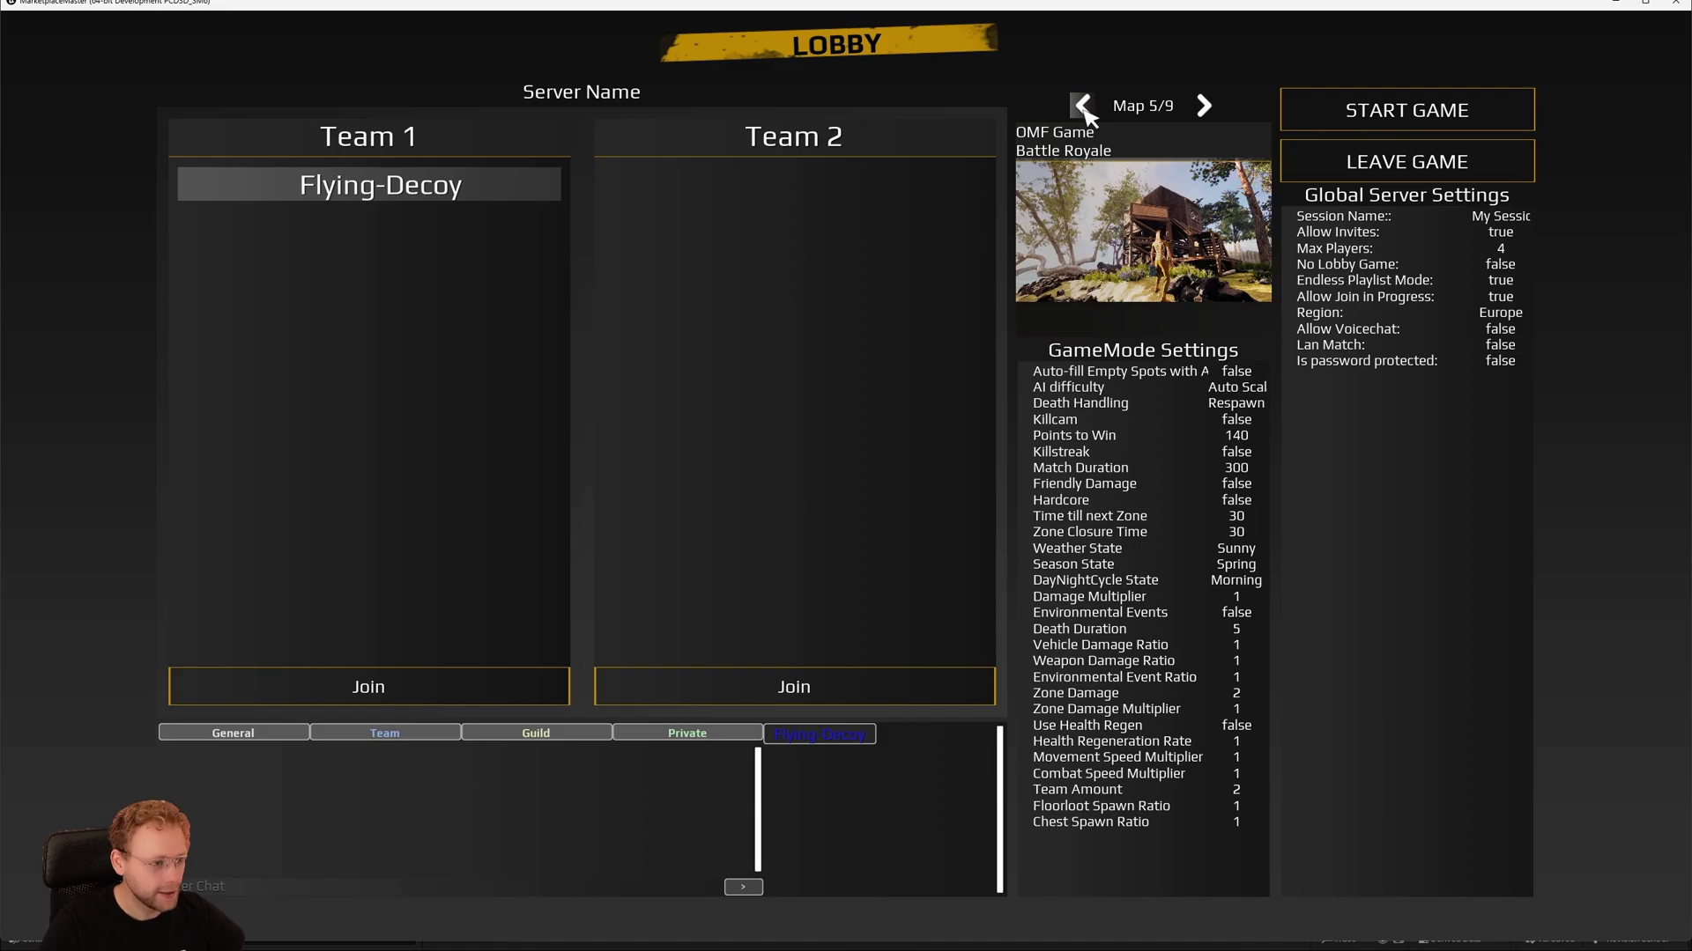
click(1084, 107)
click(1084, 107)
click(1084, 106)
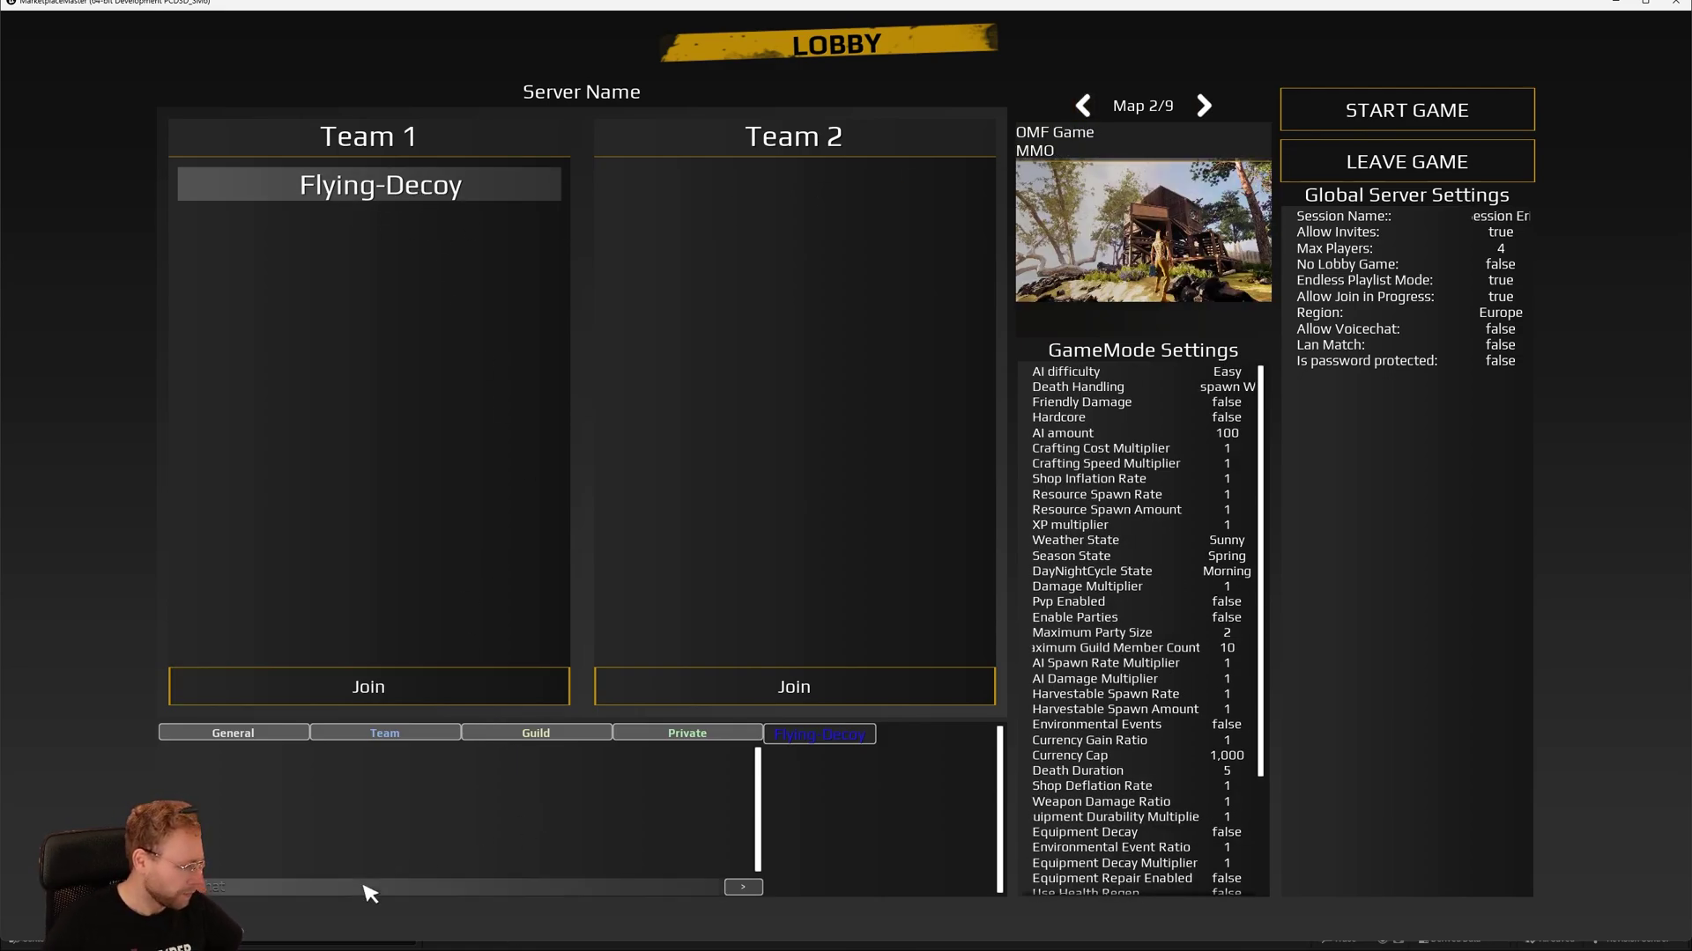
key(Return)
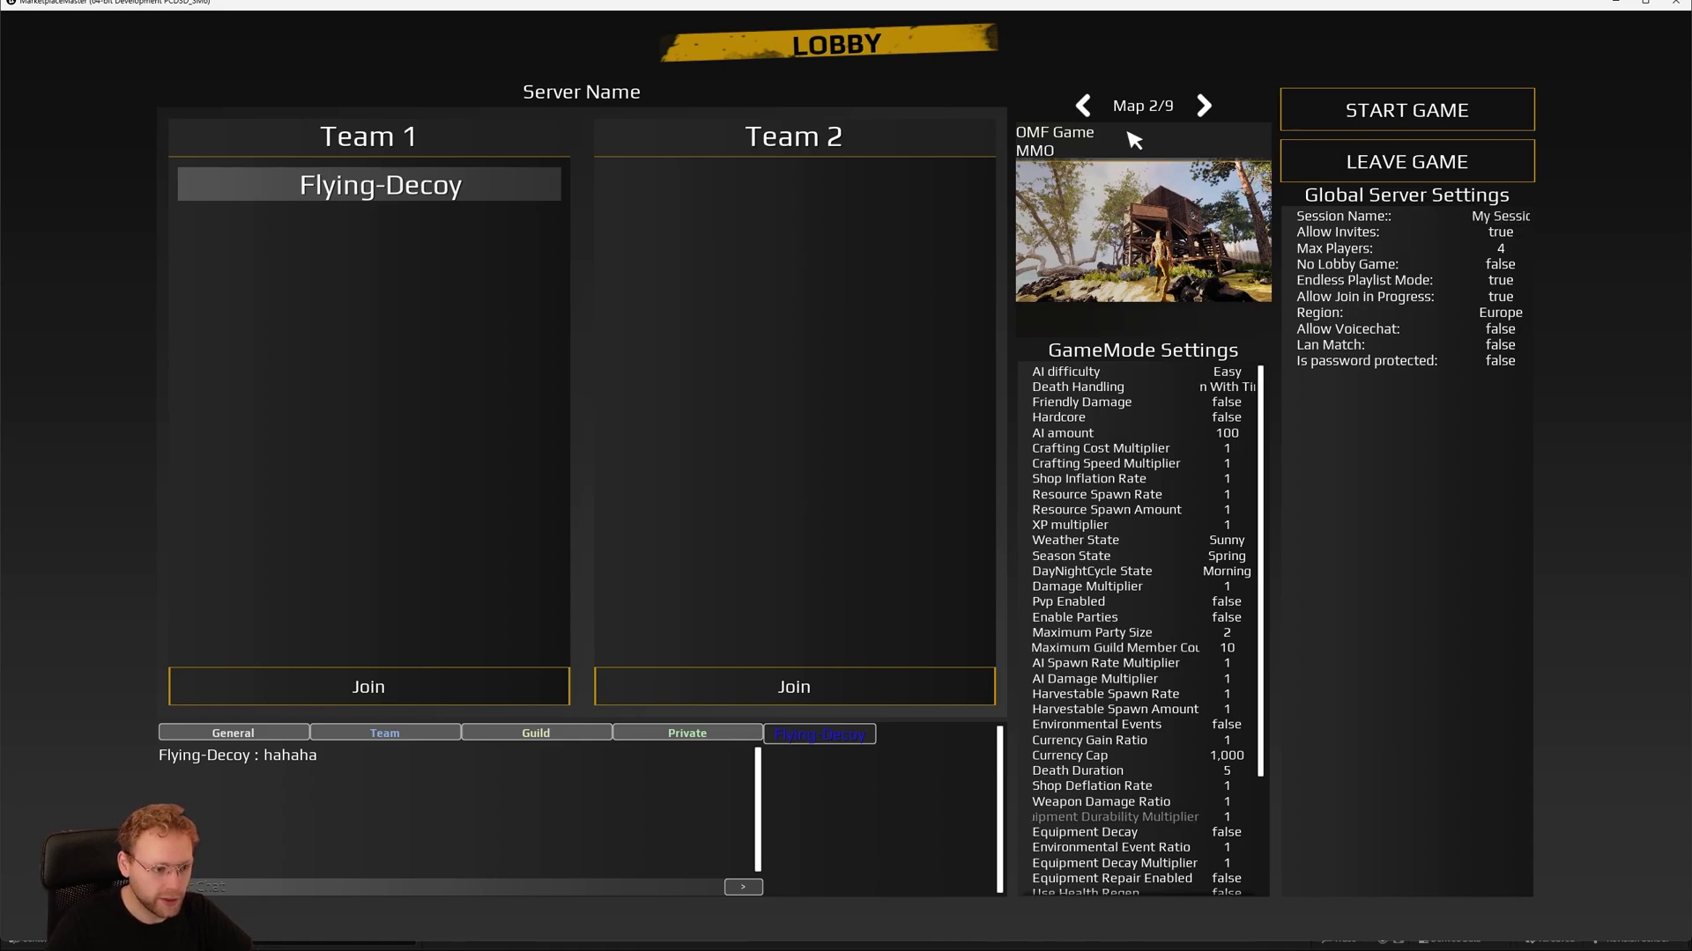
Step: Return the lobby's map selector to Map 1/9, OMF Game Co-op
click(1203, 106)
click(1203, 106)
click(1082, 105)
click(1082, 106)
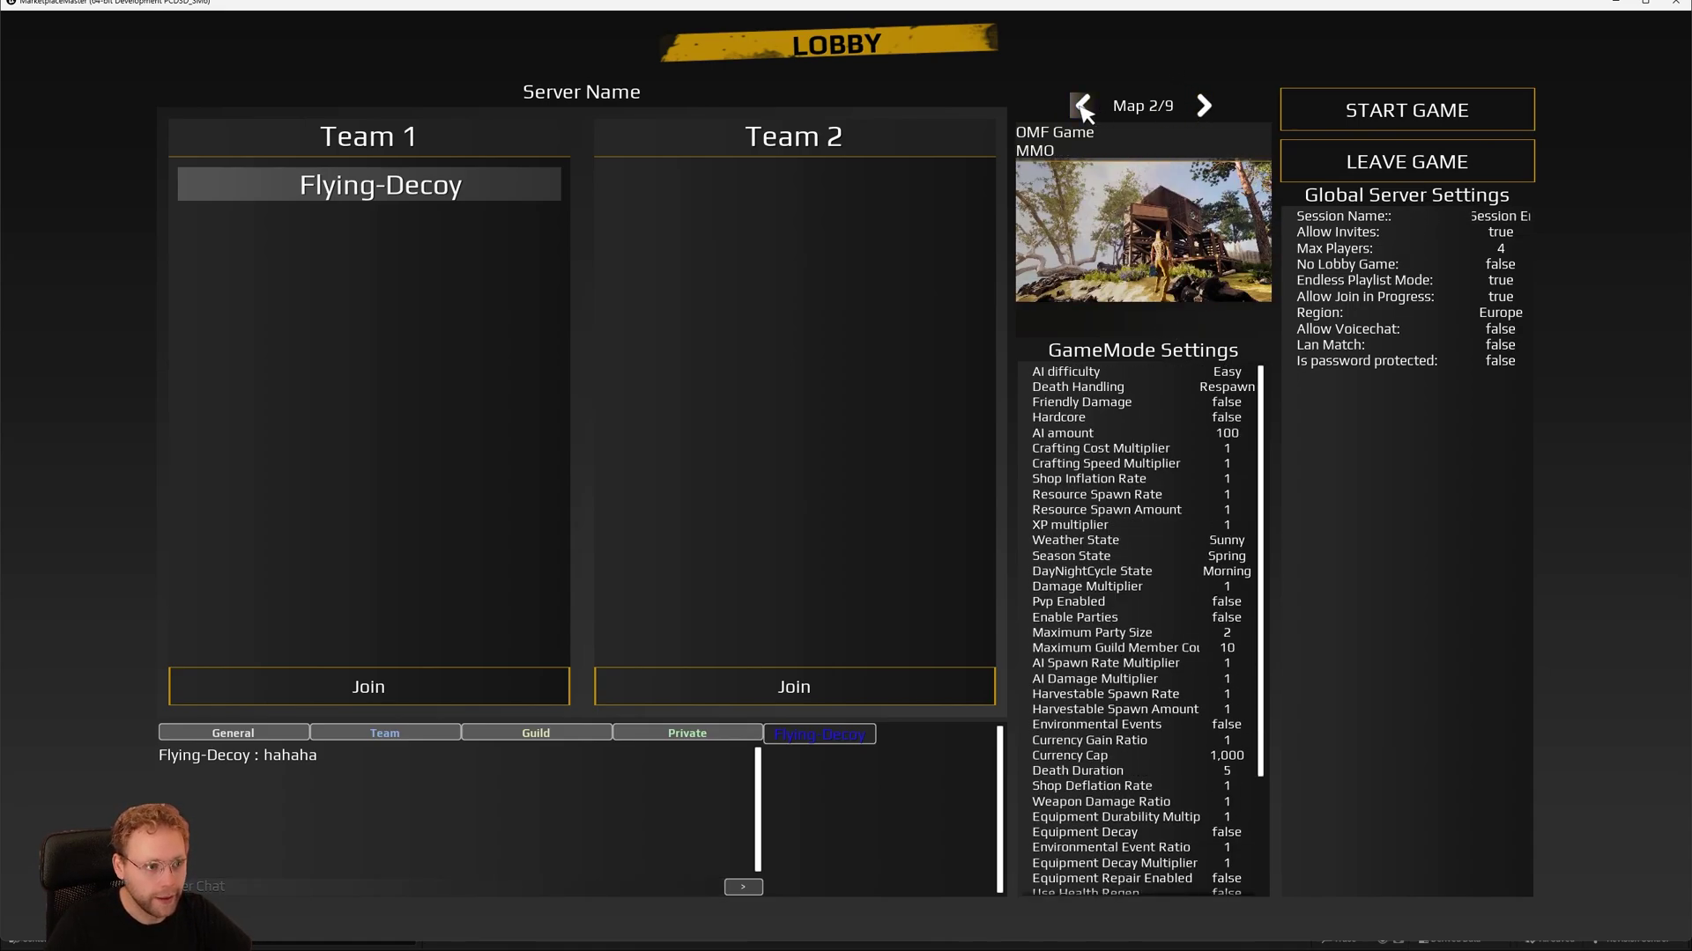
click(1083, 106)
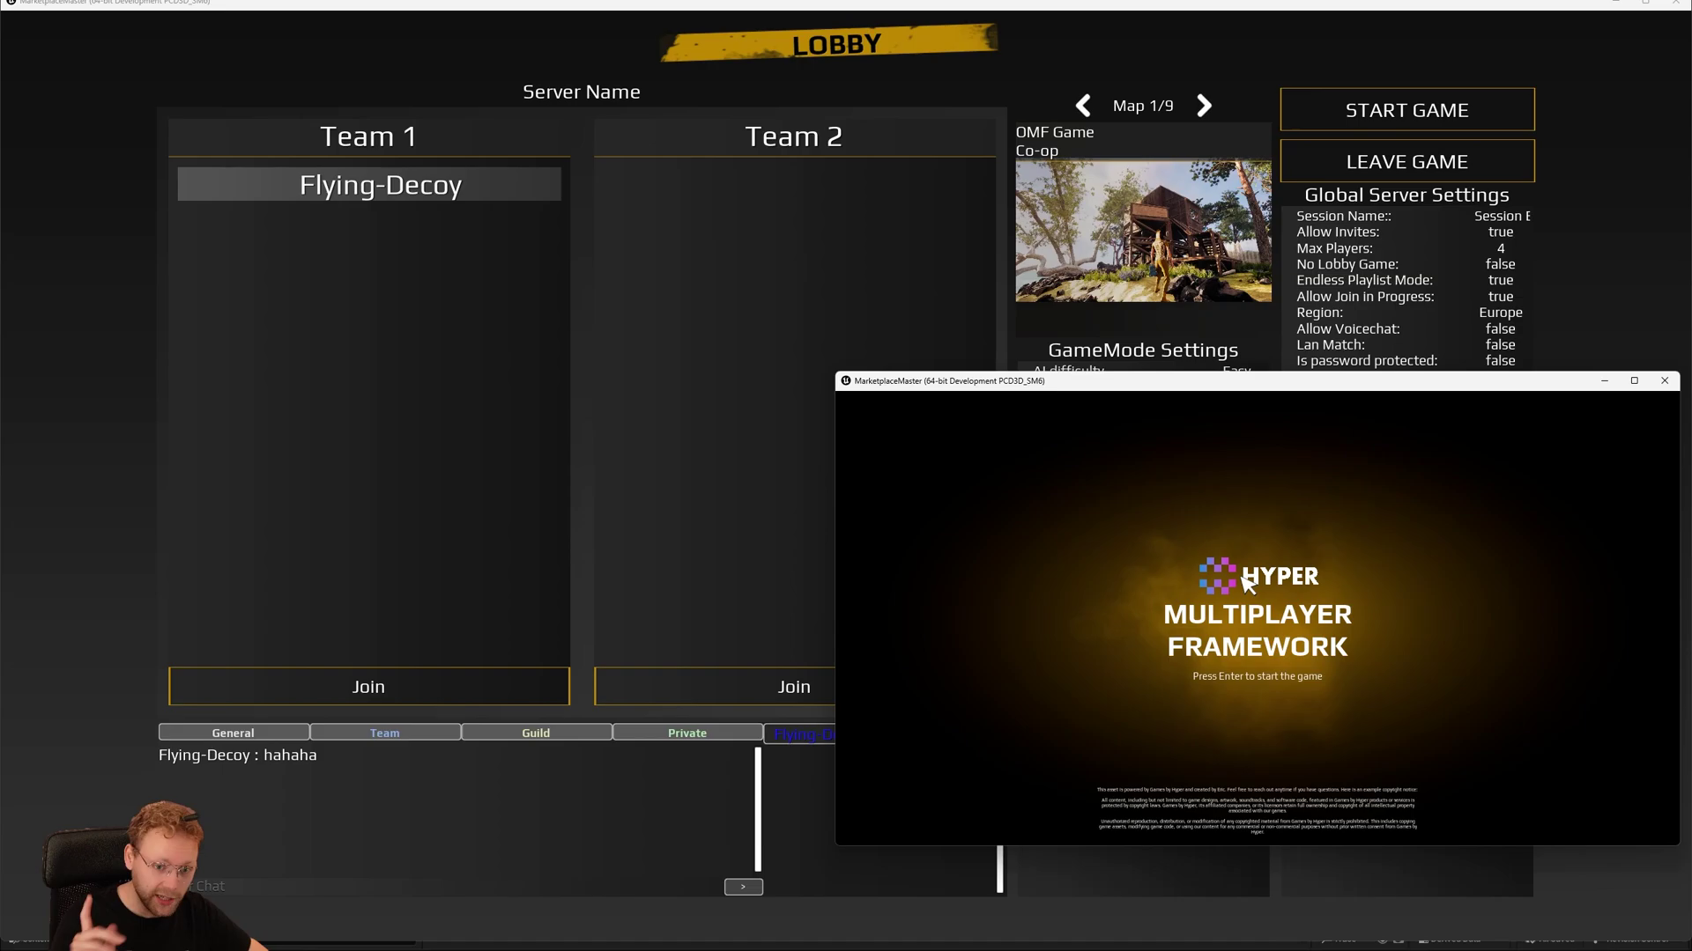
Step: Start the second client, toggle the Friends overlay, and open the Browse server list
key(Return)
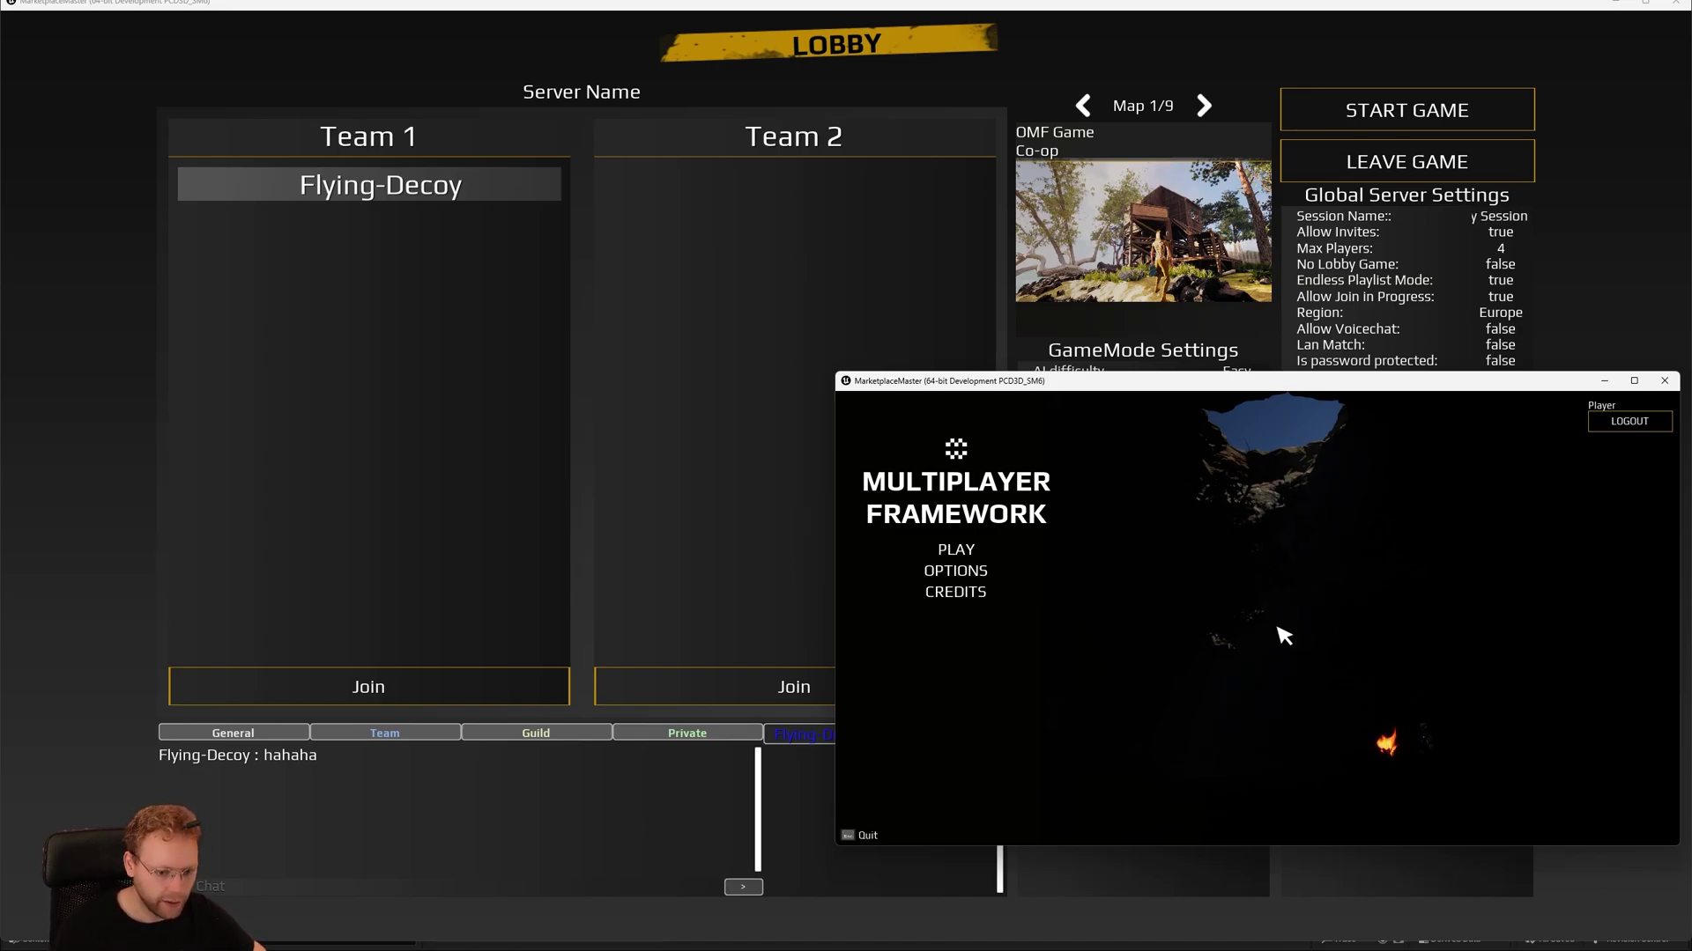
key(shift+F3)
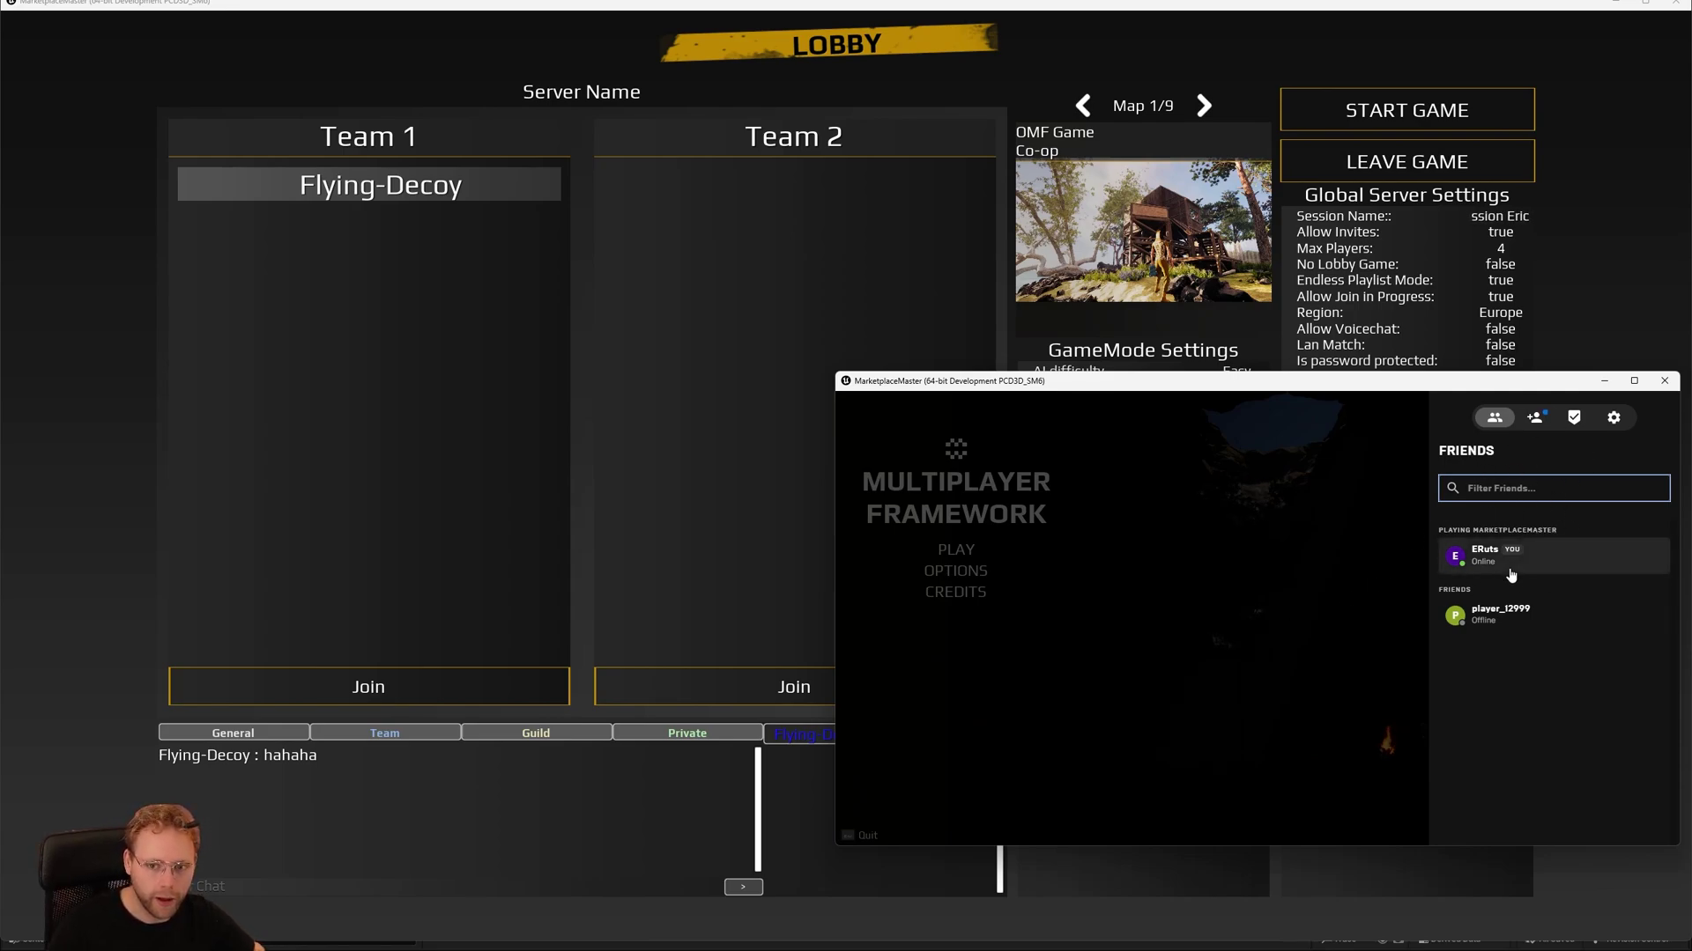
key(shift+F3)
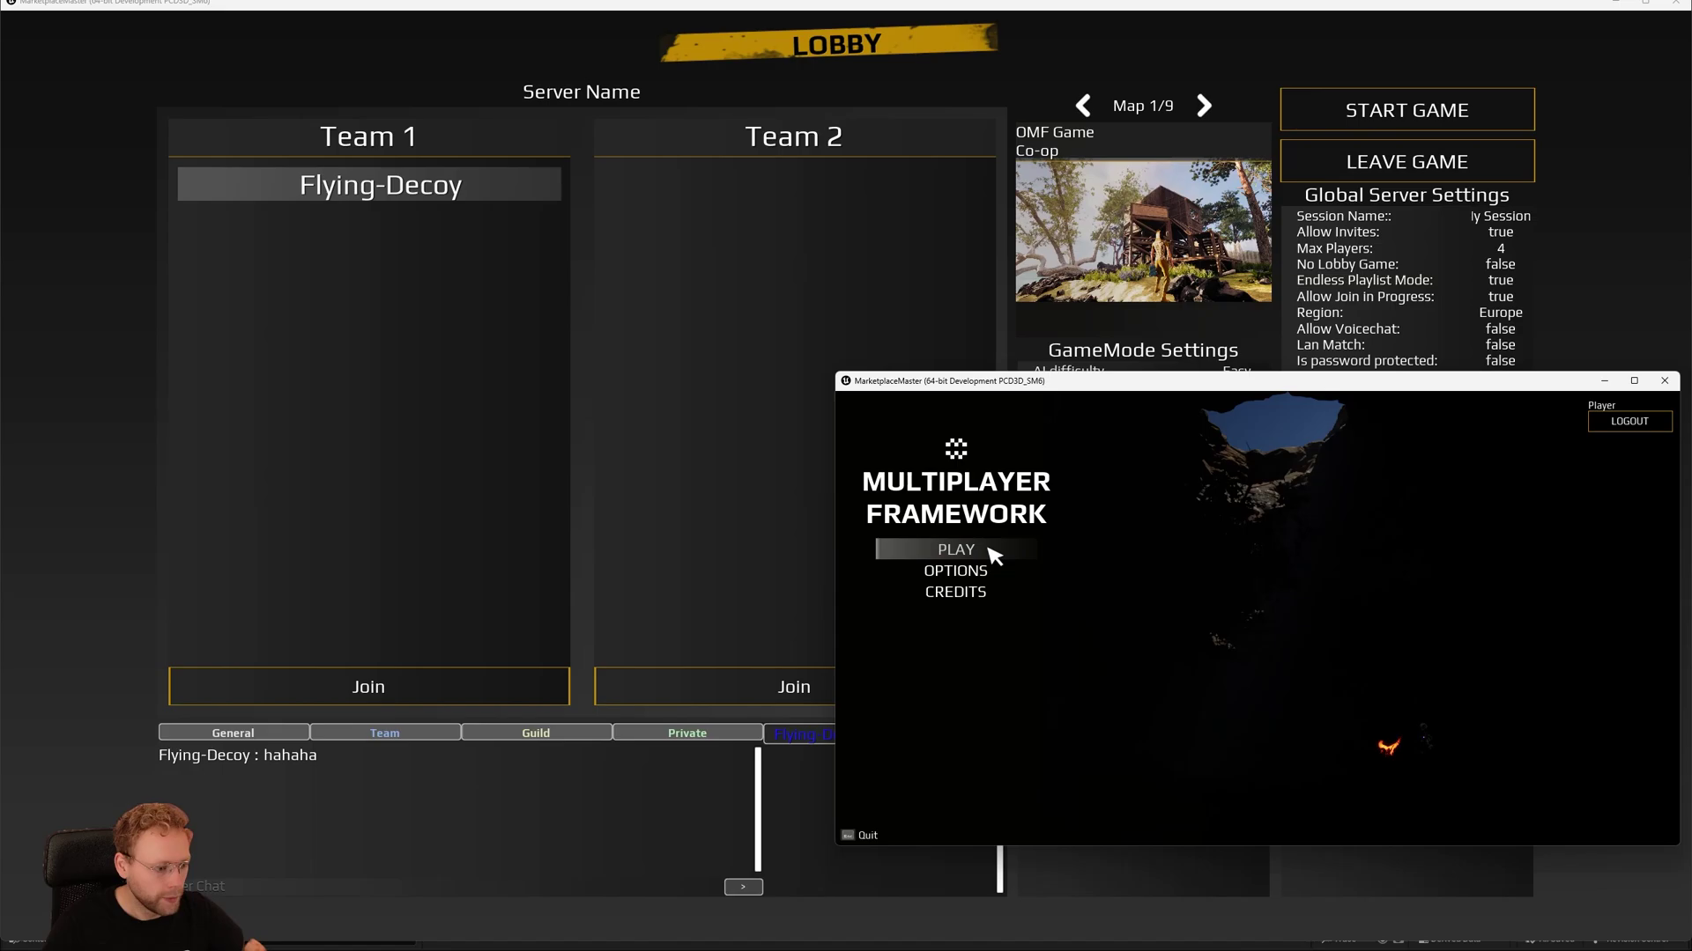
click(895, 548)
click(1405, 631)
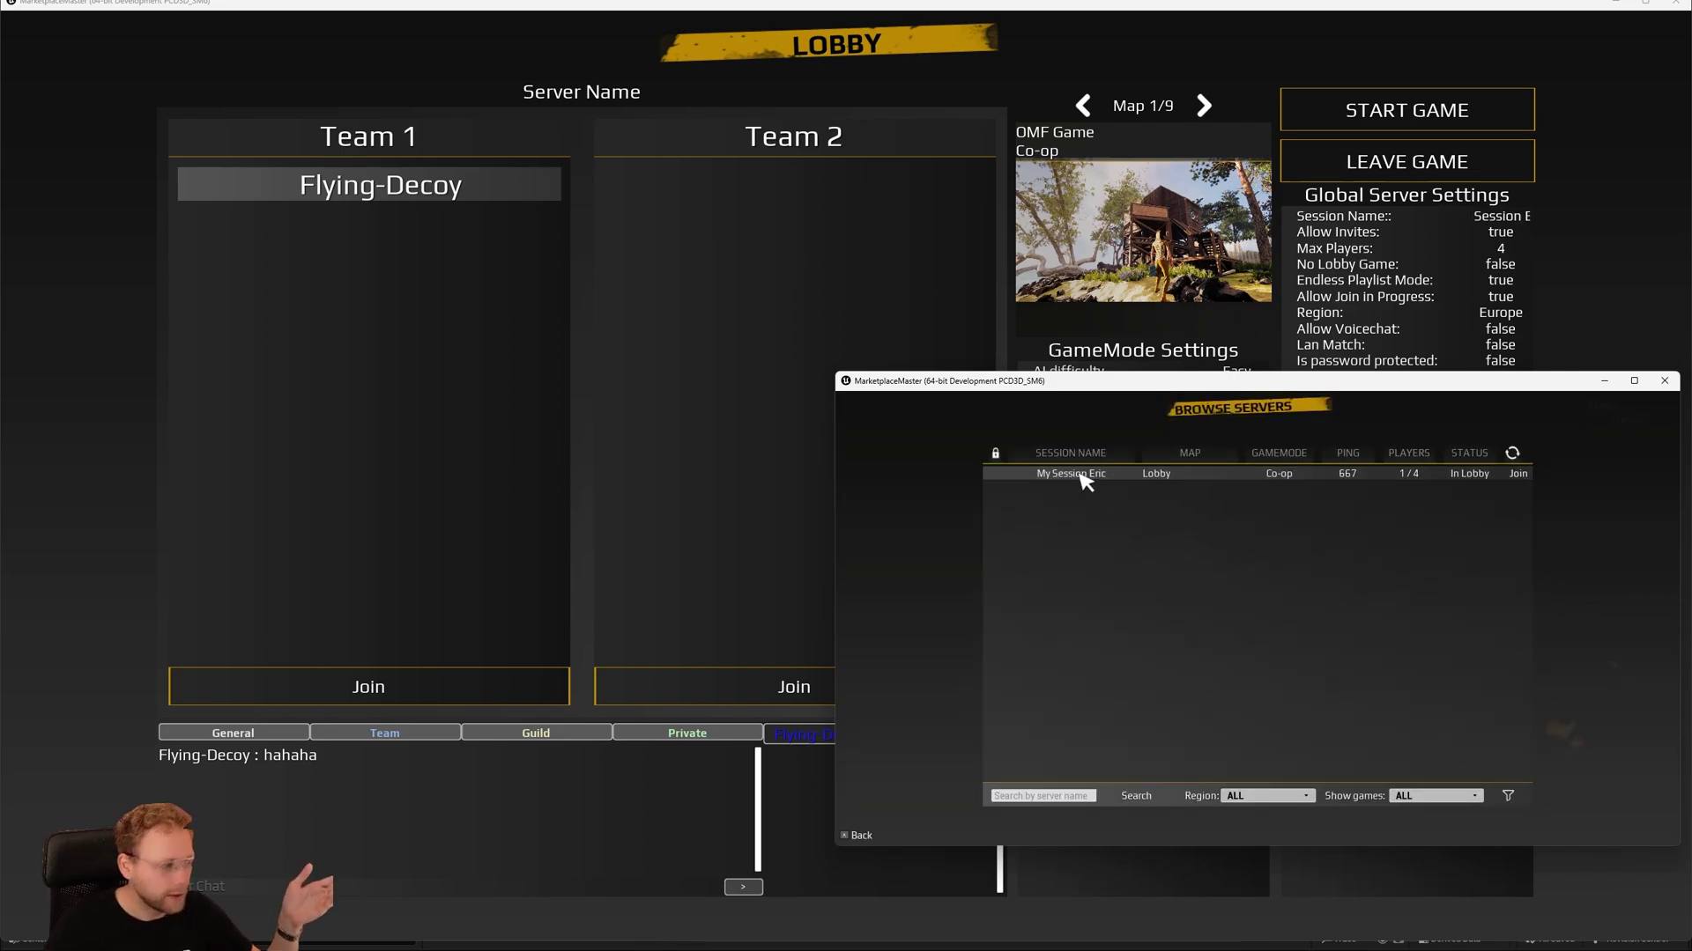
Step: Select the hosted Lobby session (Co-op, 1/4 players) and join it
click(1306, 480)
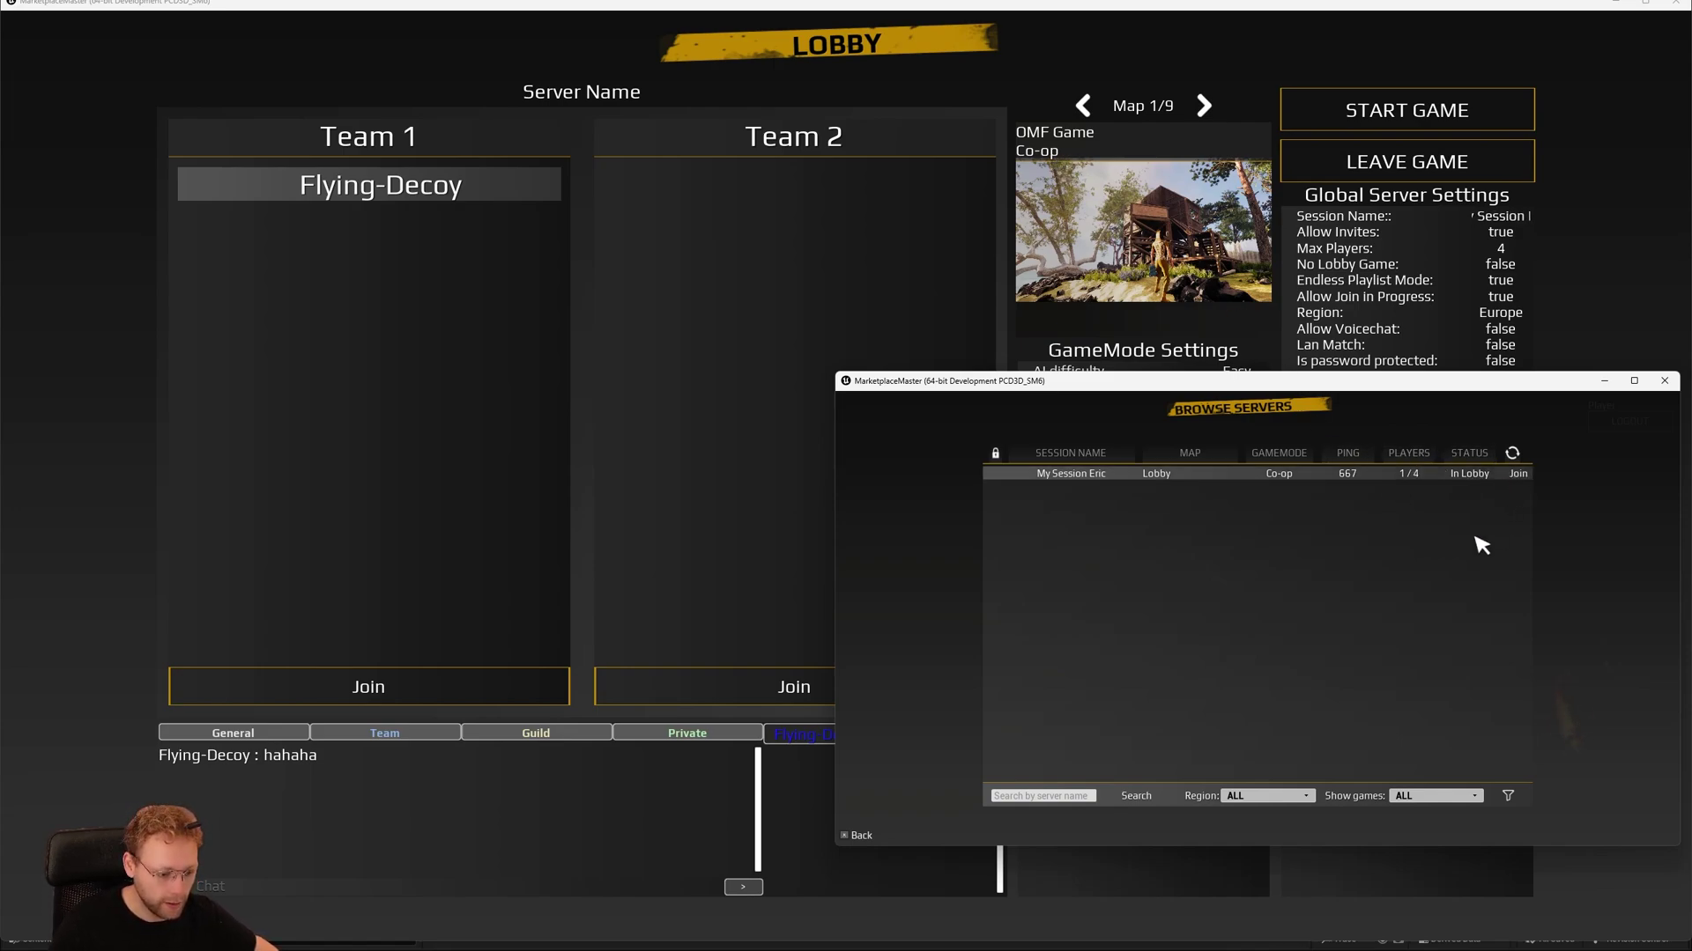
click(1518, 474)
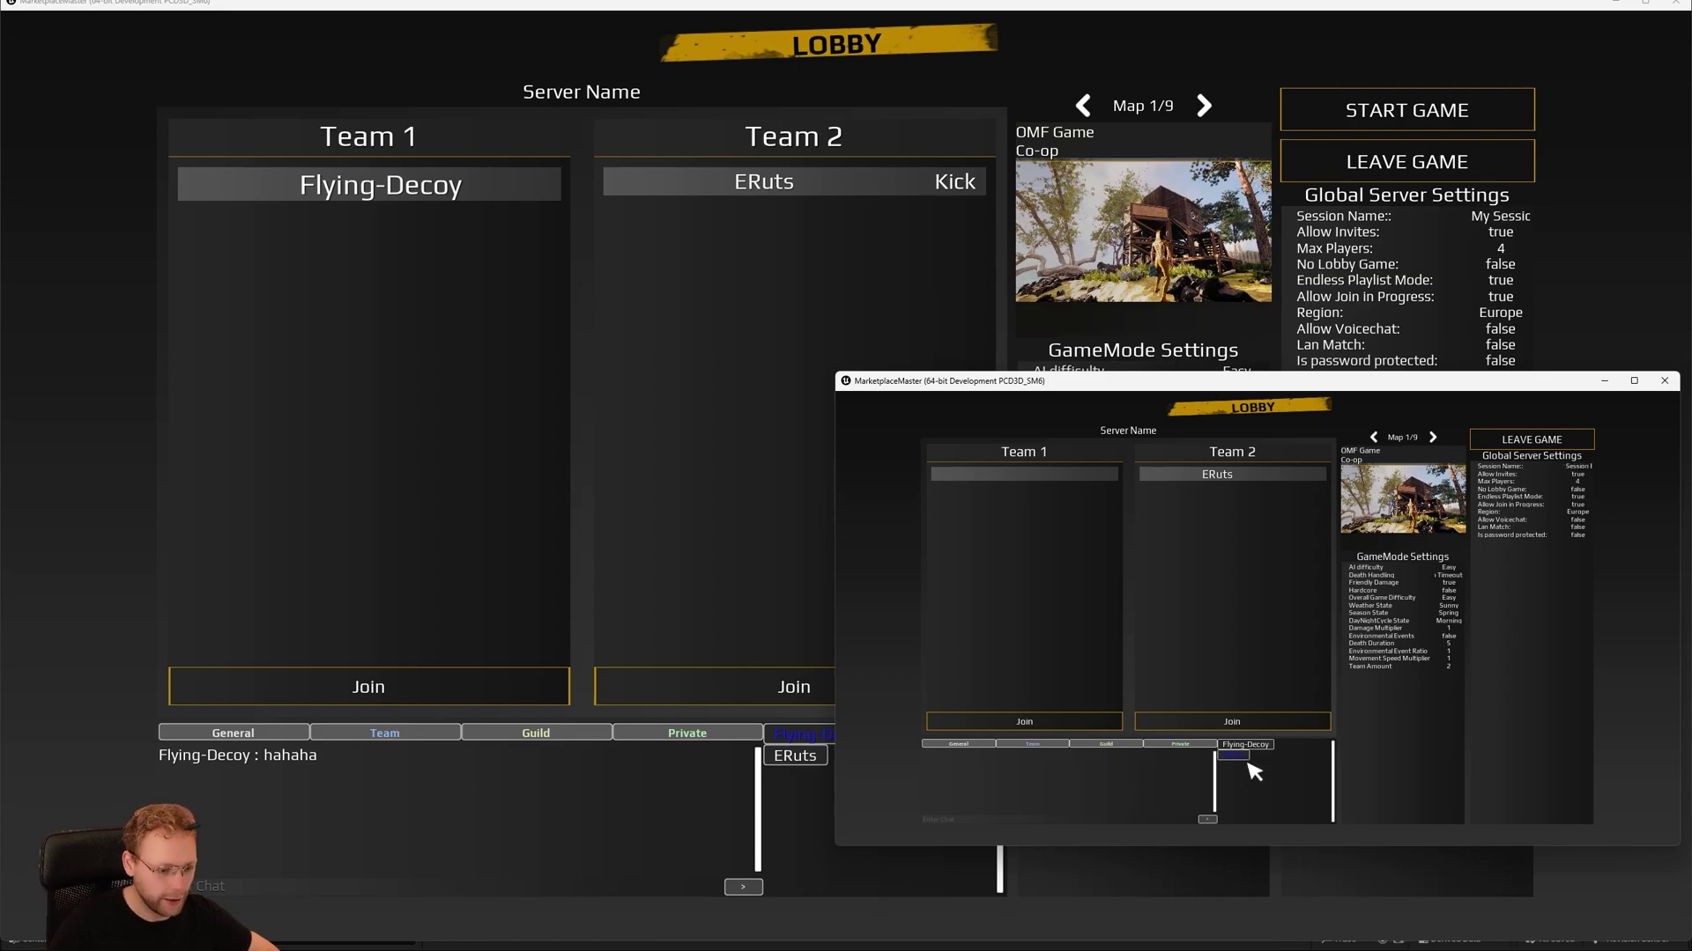
Step: Flip through the lobby maps in the second window, settling on Map 3/9, Survival
click(1433, 437)
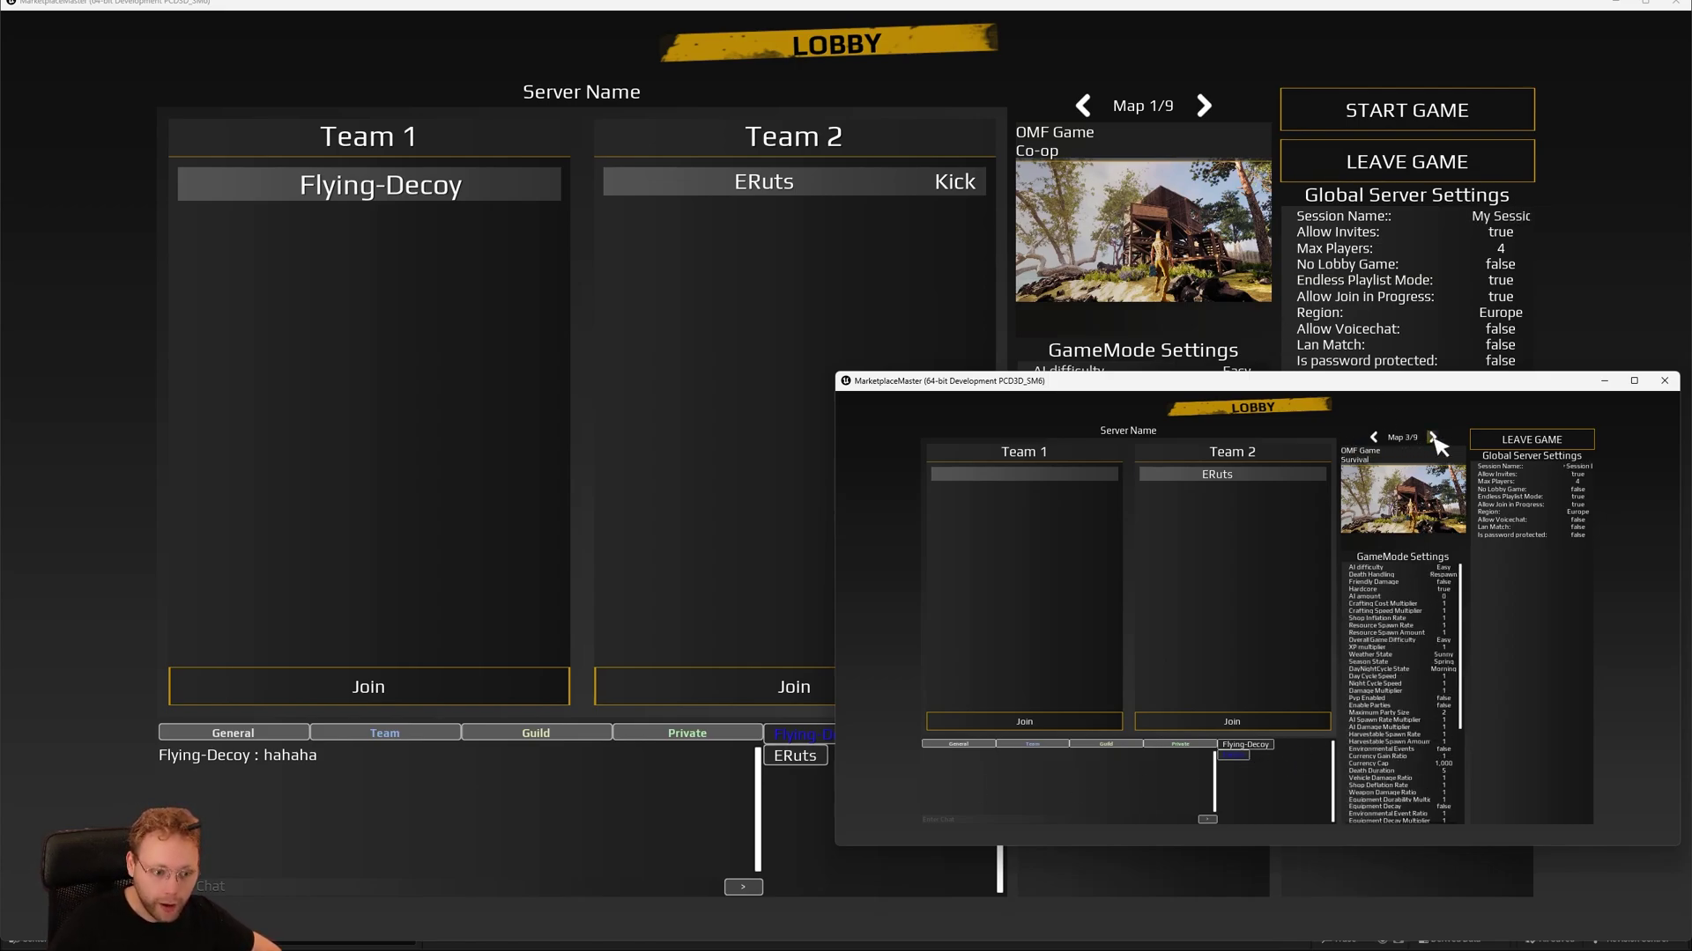
click(1433, 438)
click(1433, 438)
click(1433, 437)
click(1433, 438)
click(1374, 438)
click(1374, 438)
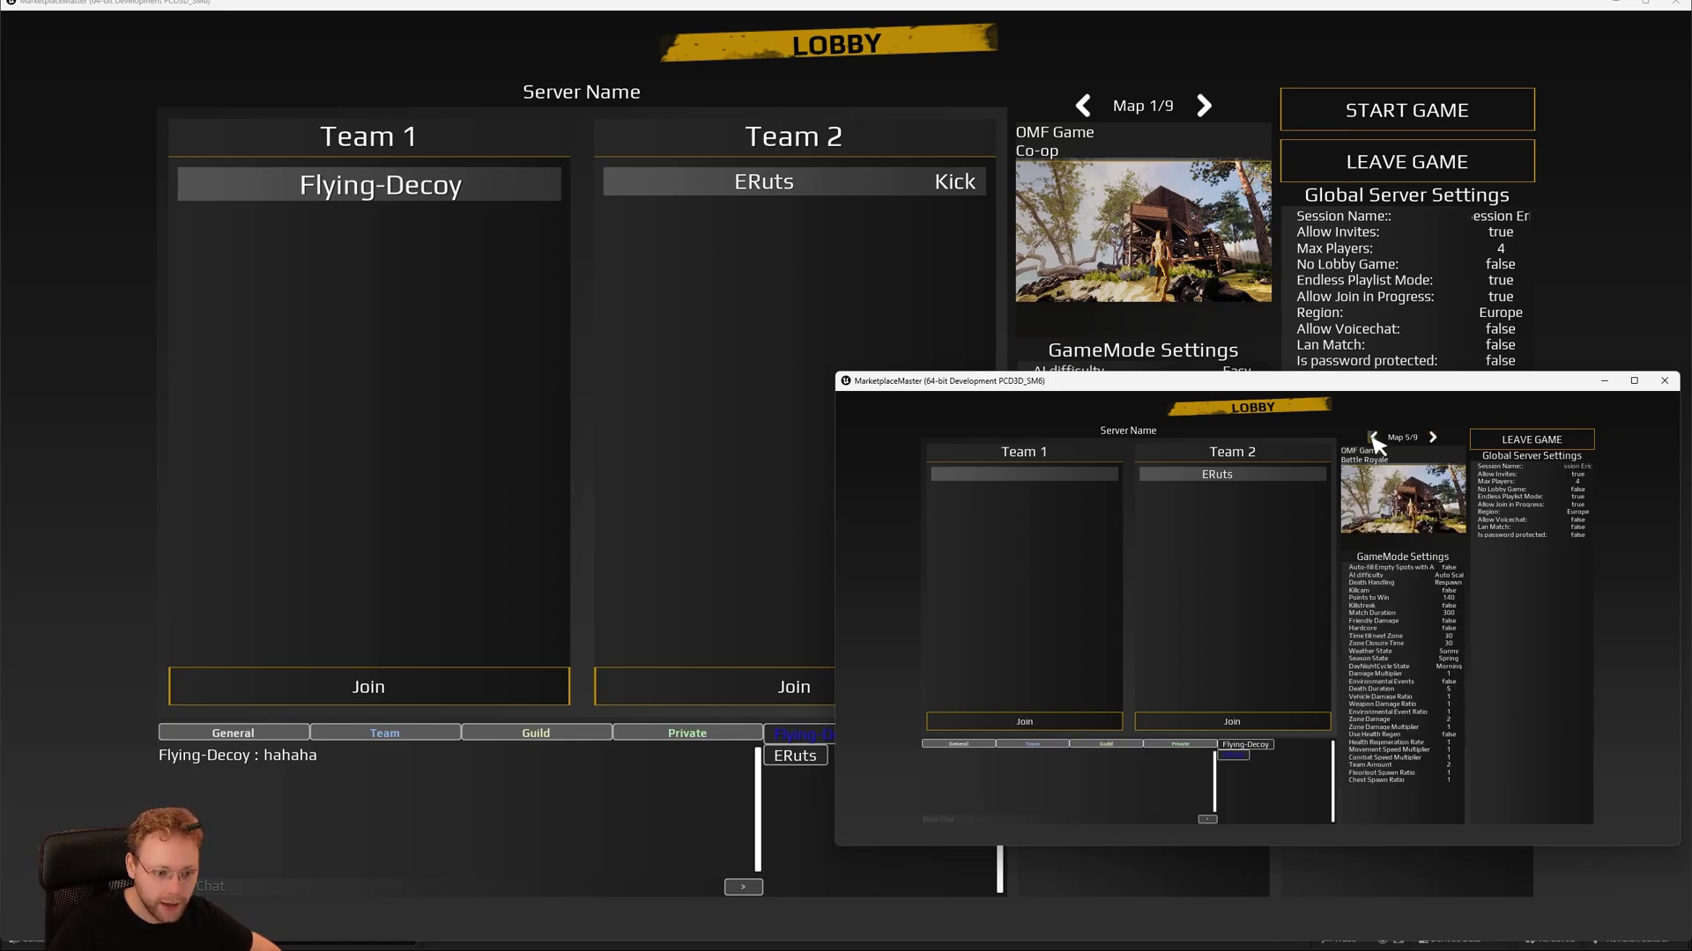
click(1375, 438)
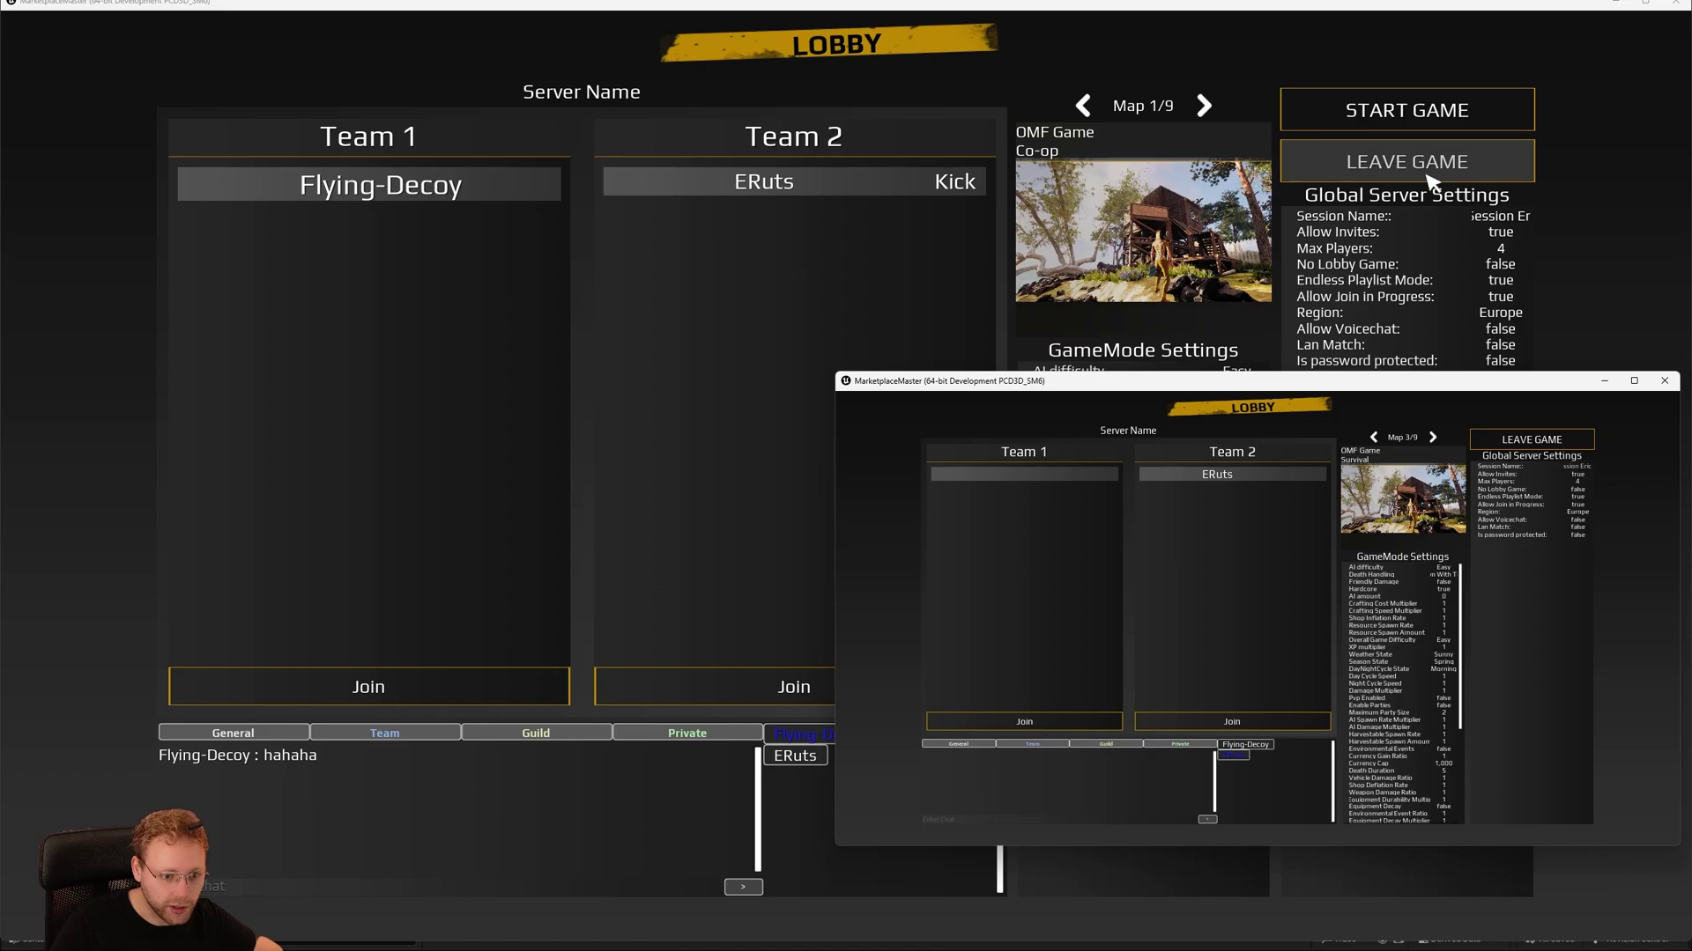
Step: As the joined player, send 'haha' to the lobby chat
click(1026, 821)
text(haha)
key(Return)
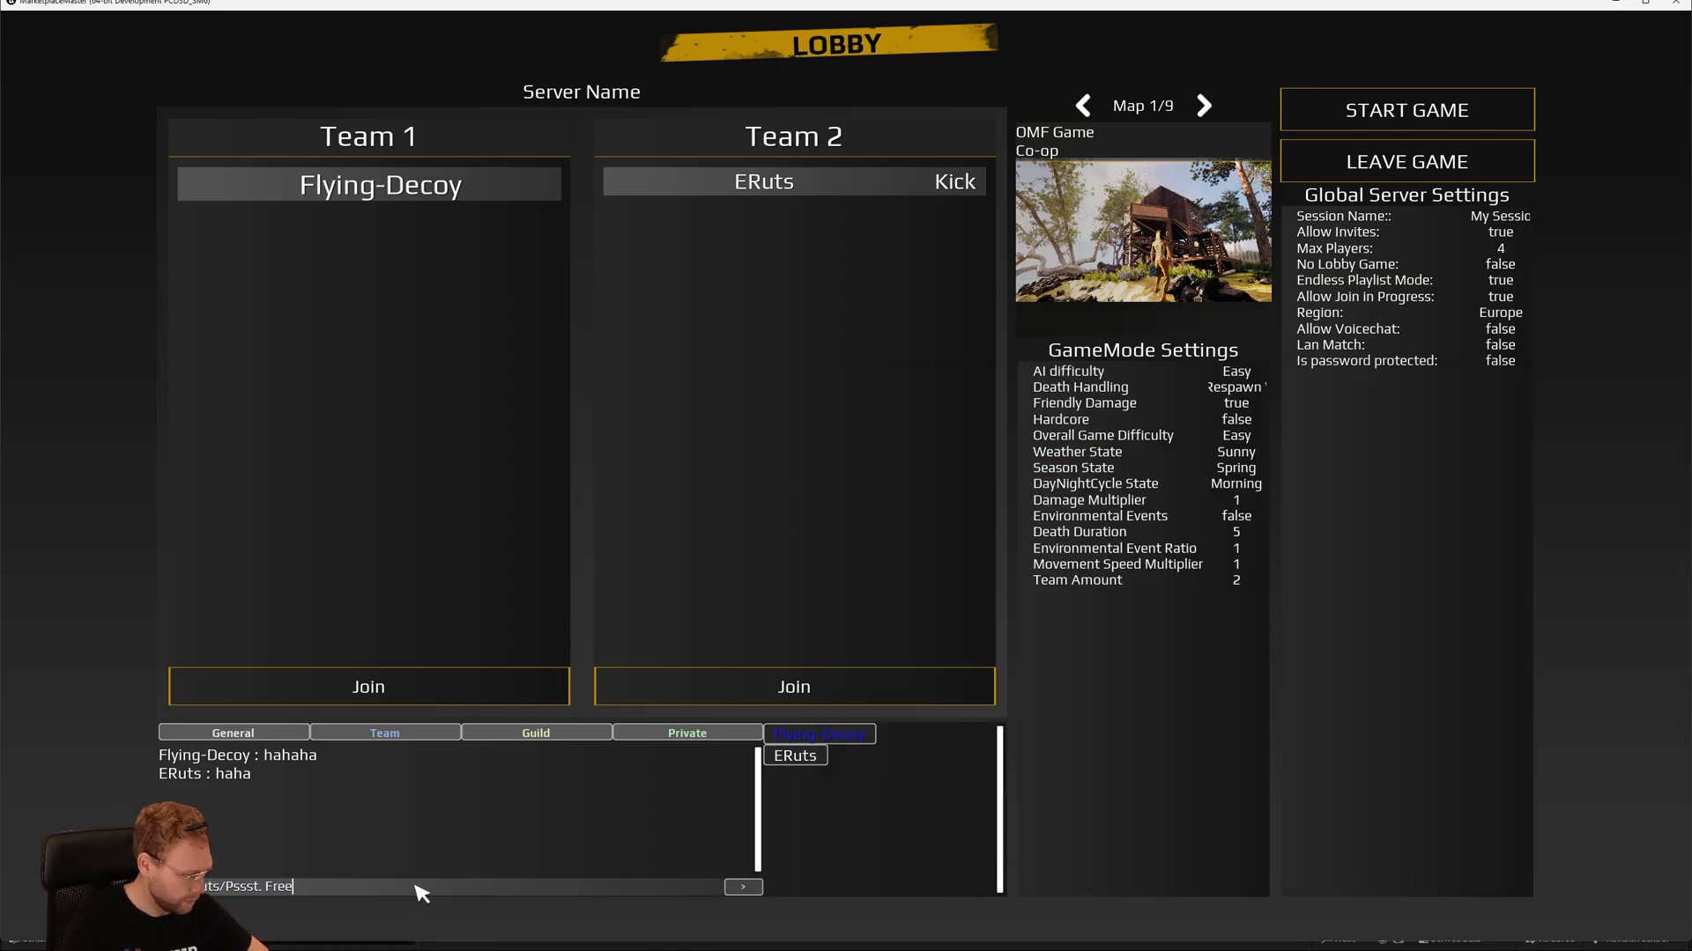
Step: From the host, whisper 'Pssst. Free gold?' to the joined player
text(gold)
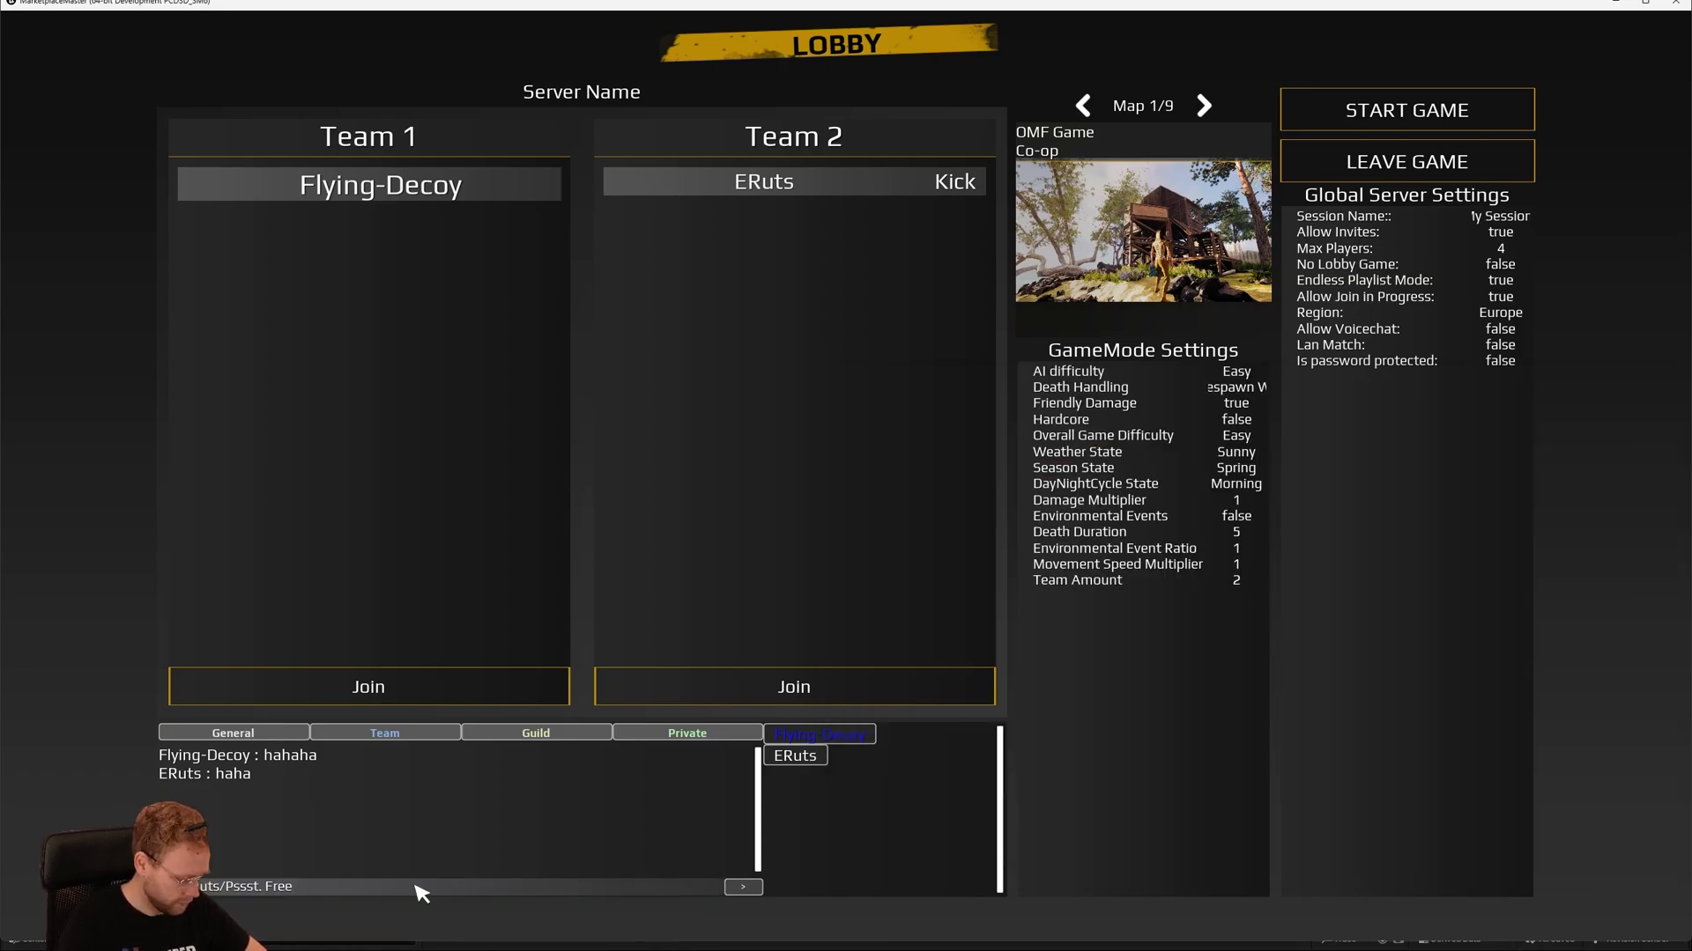
text(?)
key(Return)
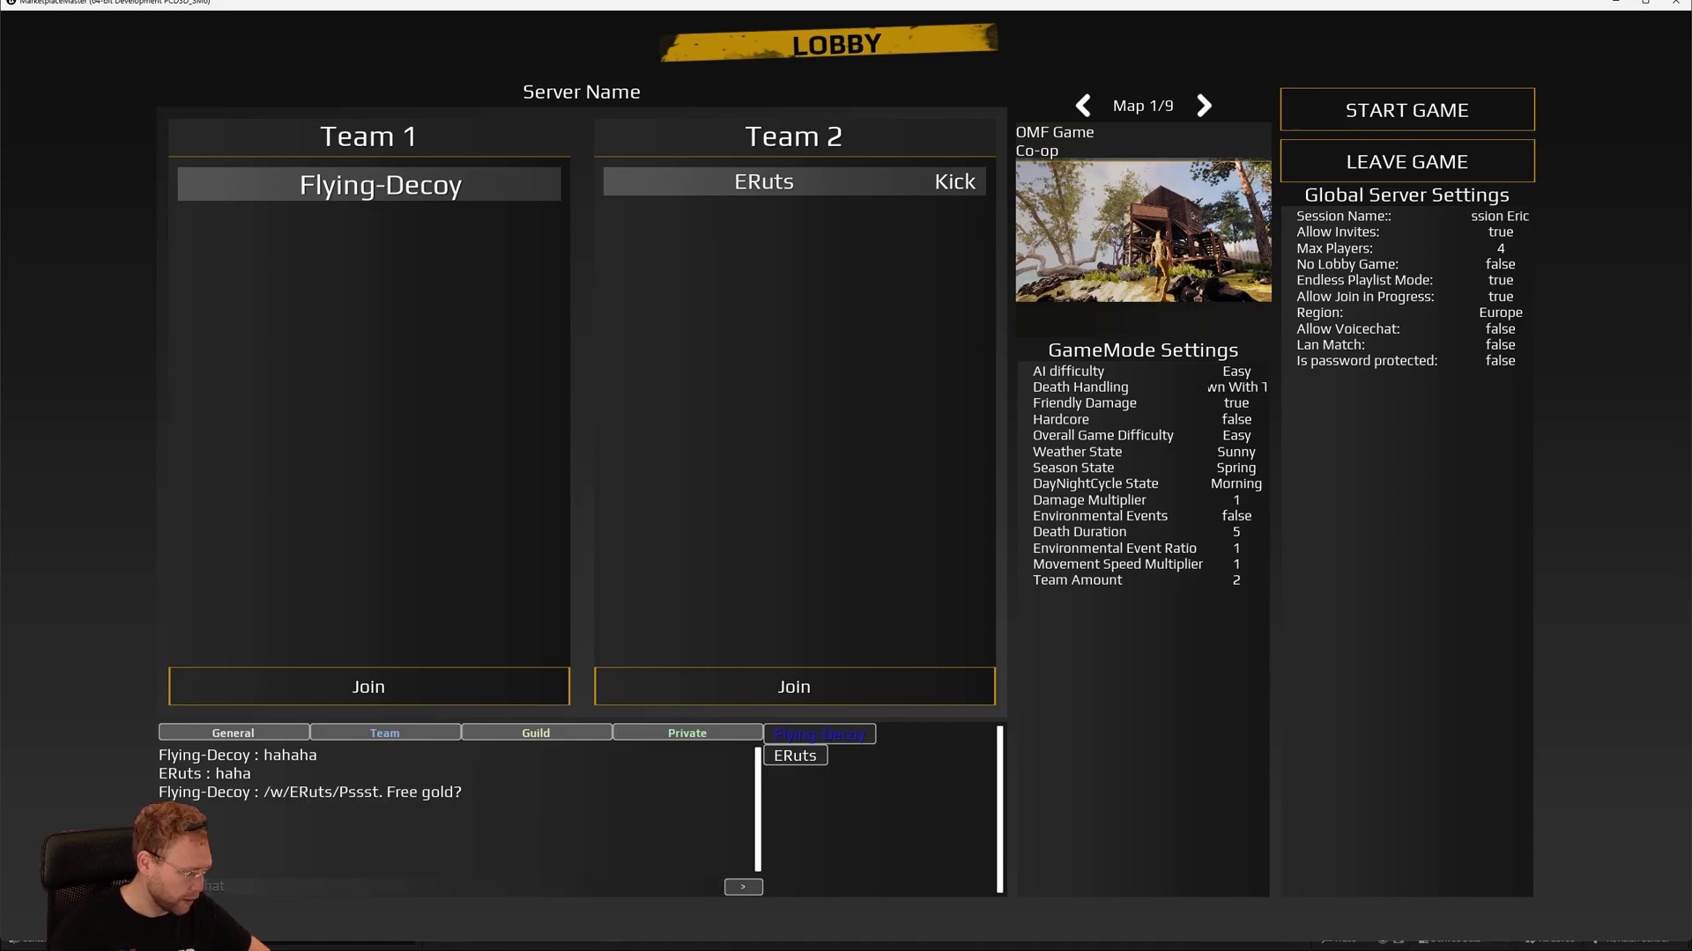
key(alt+Tab)
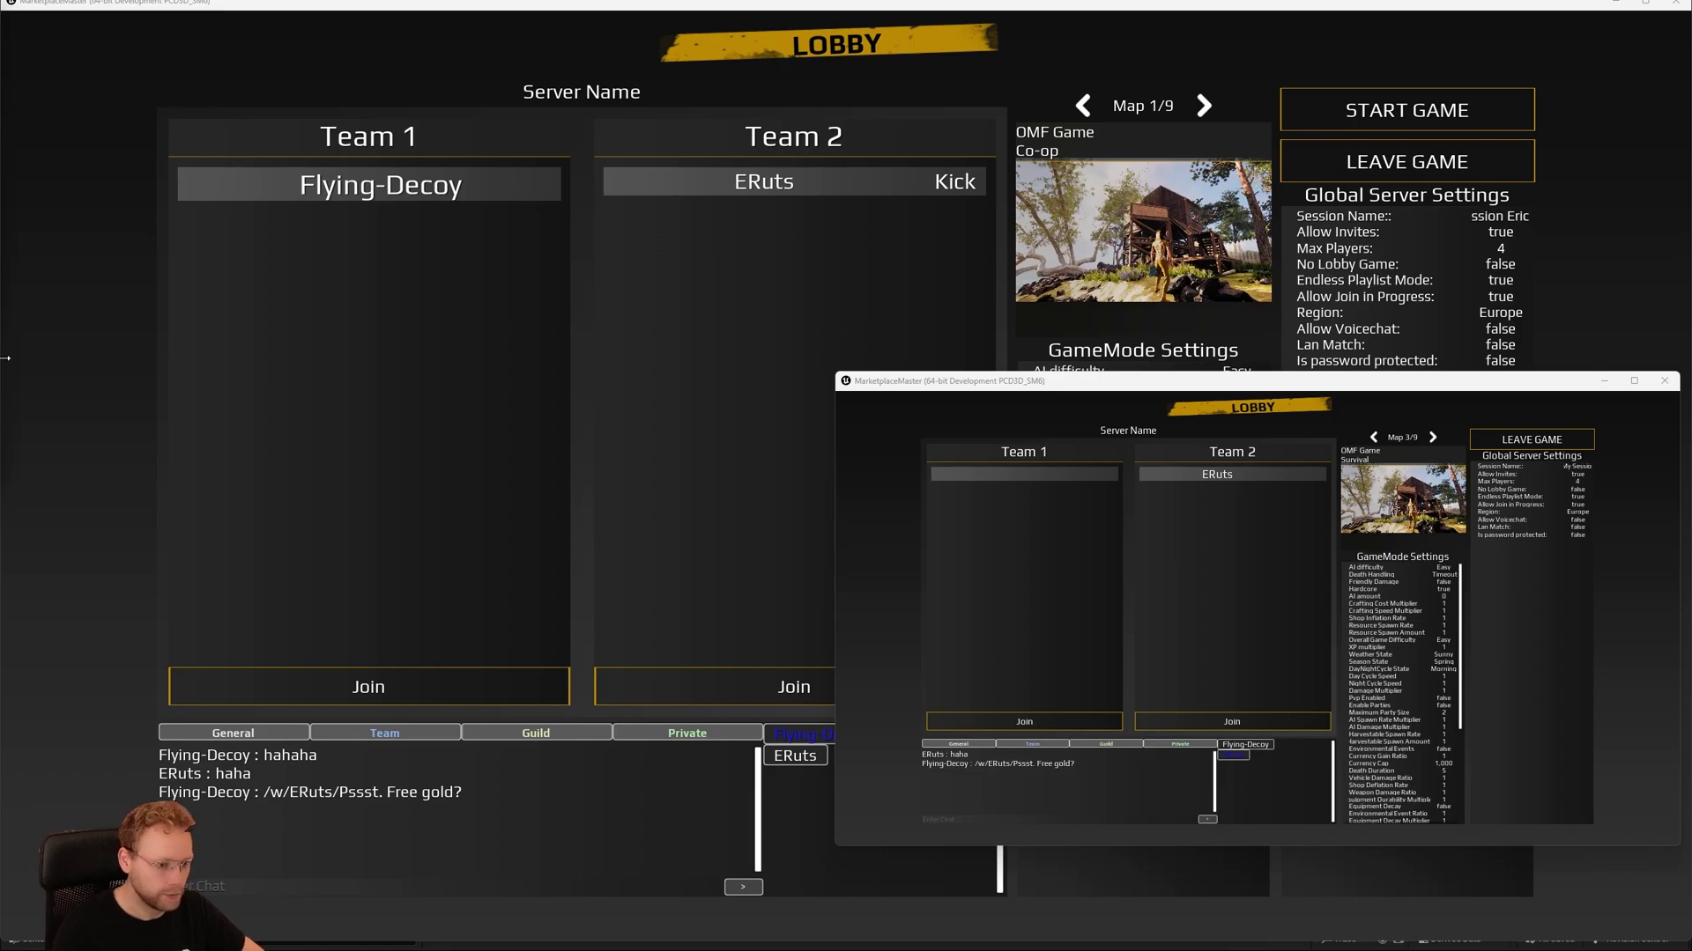
key(alt+Tab)
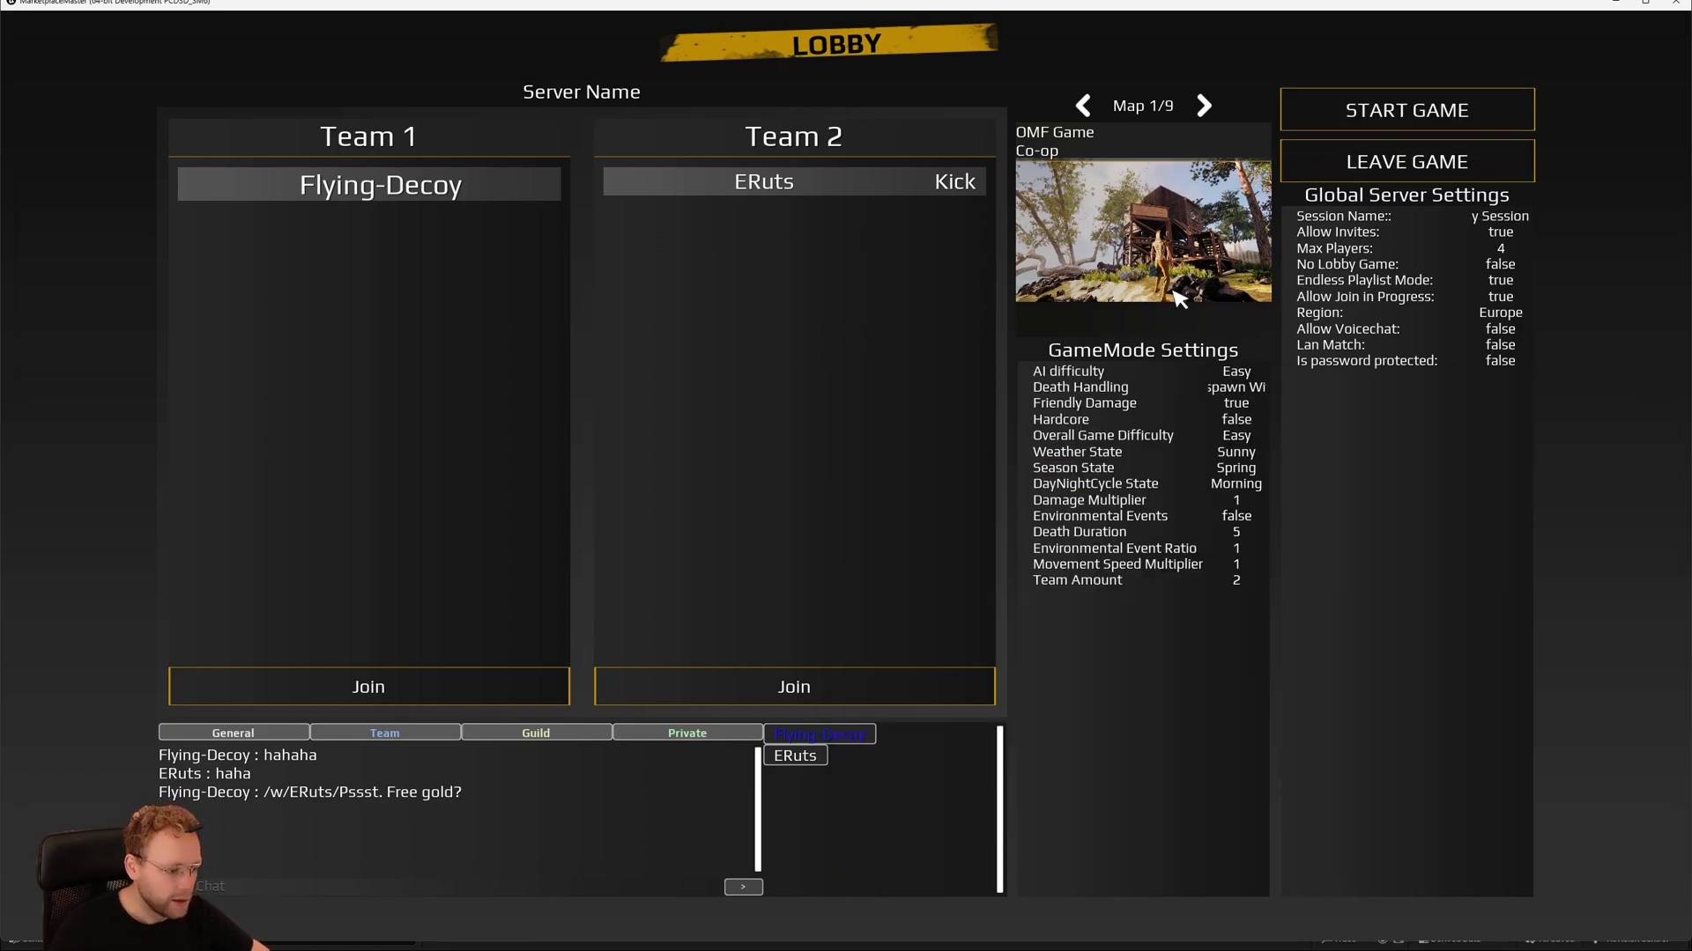
Step: Start the game from the lobby, landing back on Host Server with MyOwnPlaylist and OMF Game Co-op
click(1445, 110)
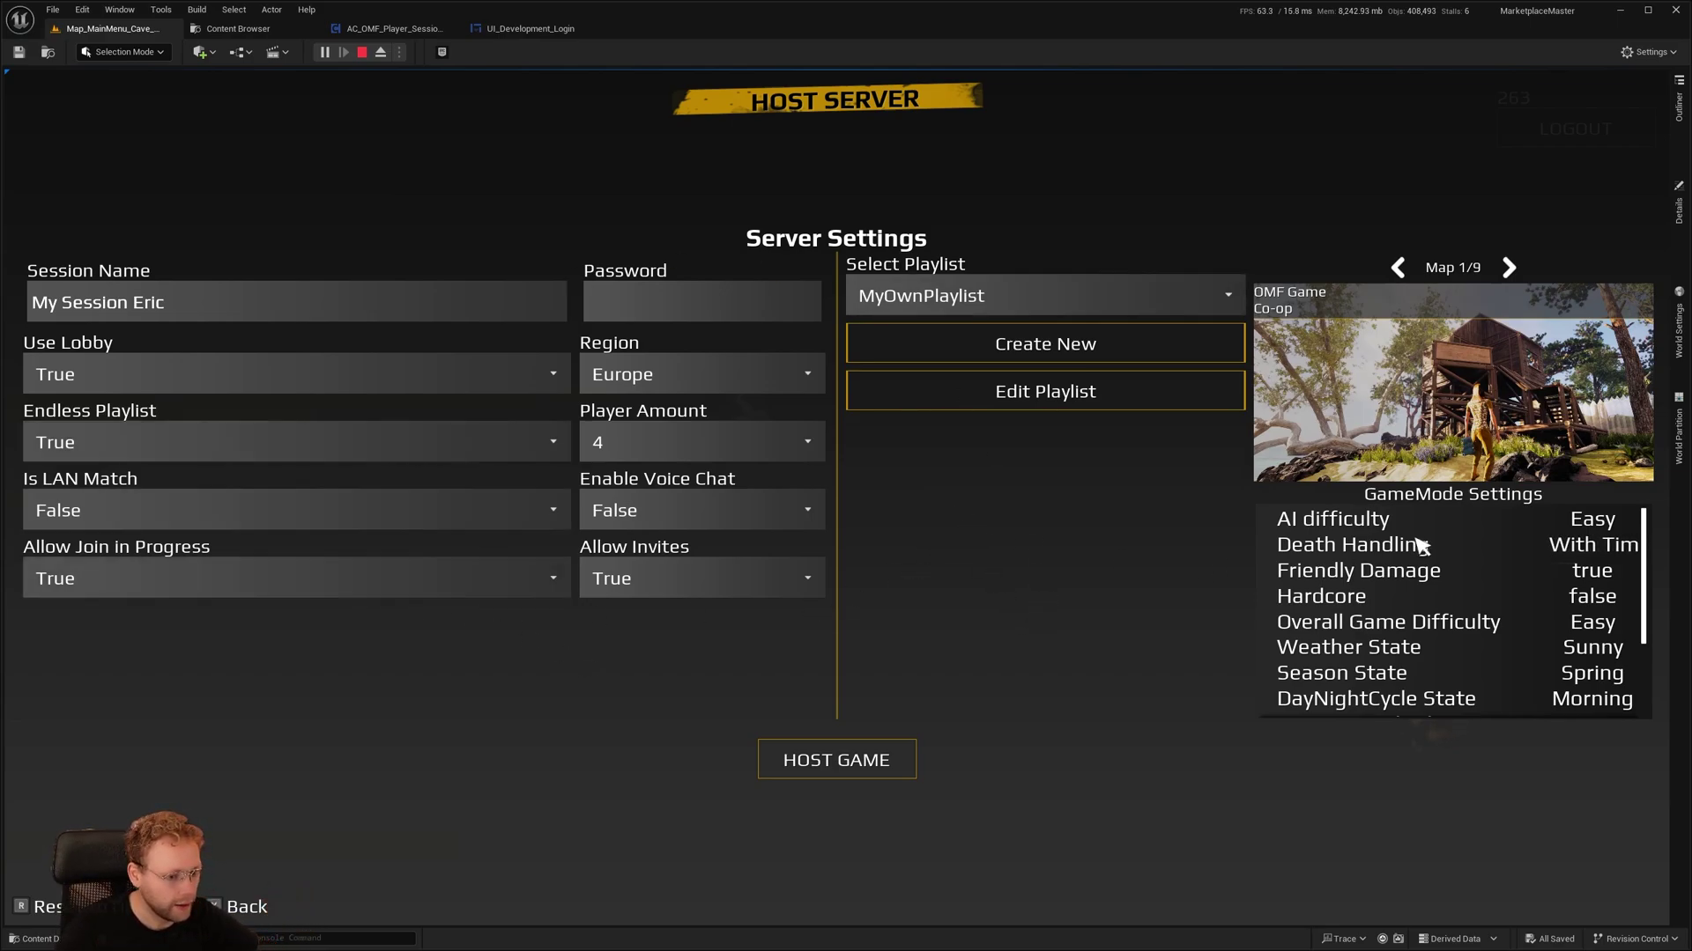
Step: Browse the GameMode Settings and advance the map preview to Map 3/9, Survival
scroll(1445, 582, down, 3)
scroll(1476, 611, up, 3)
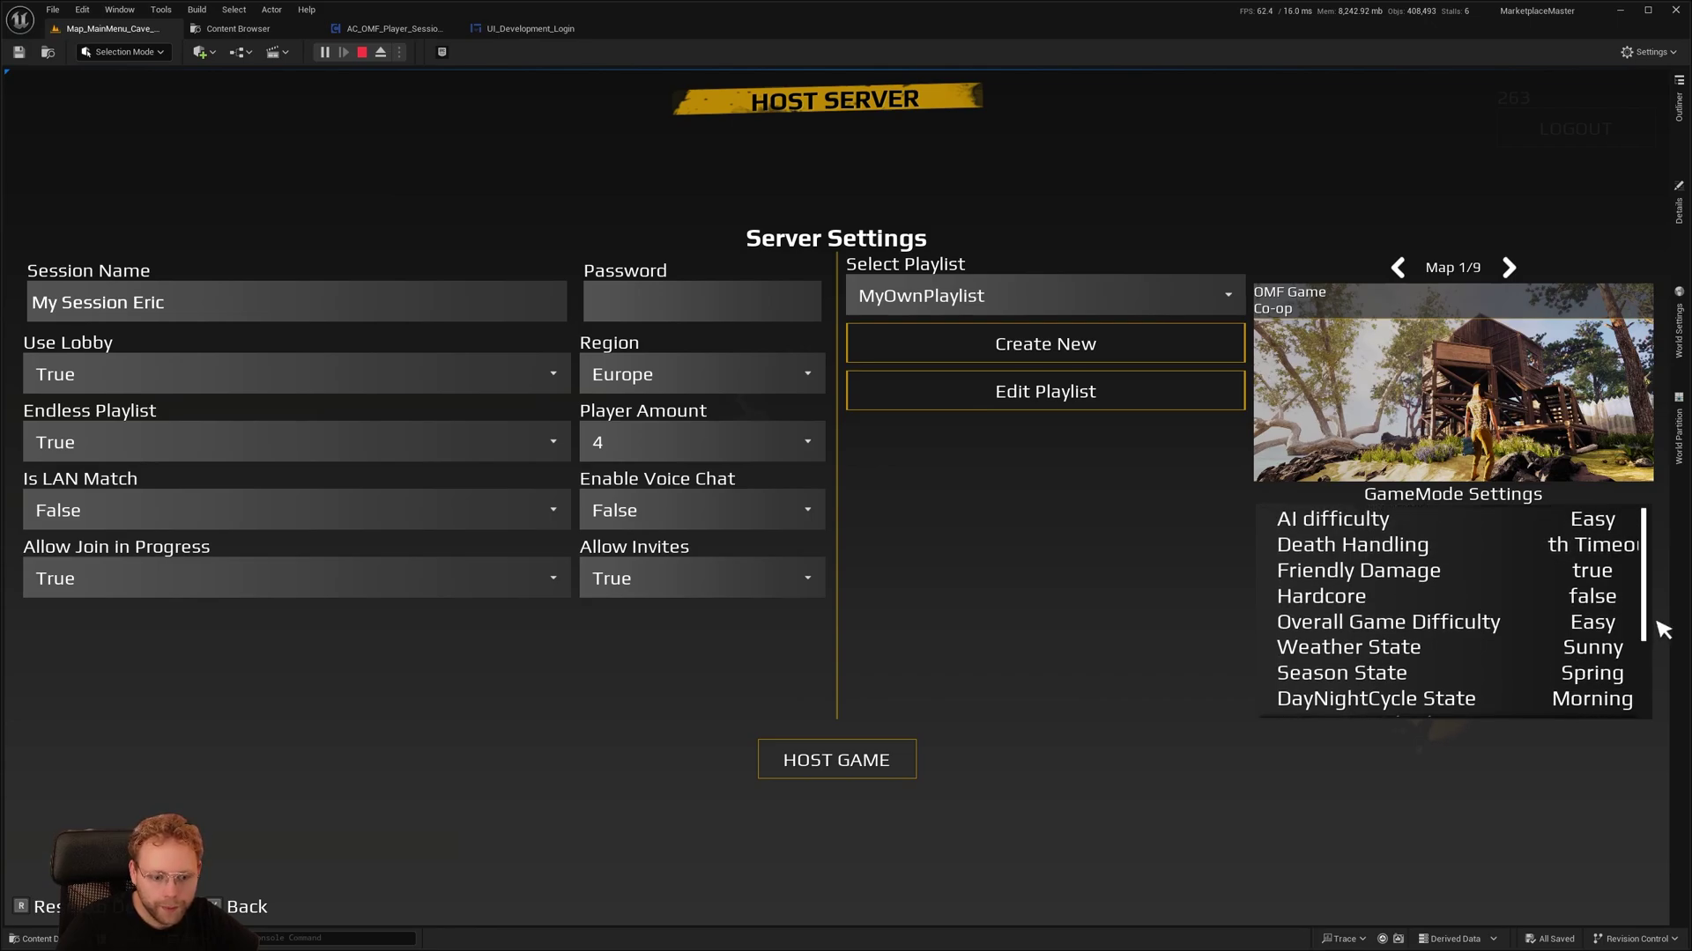
scroll(1463, 572, down, 3)
scroll(1462, 568, up, 3)
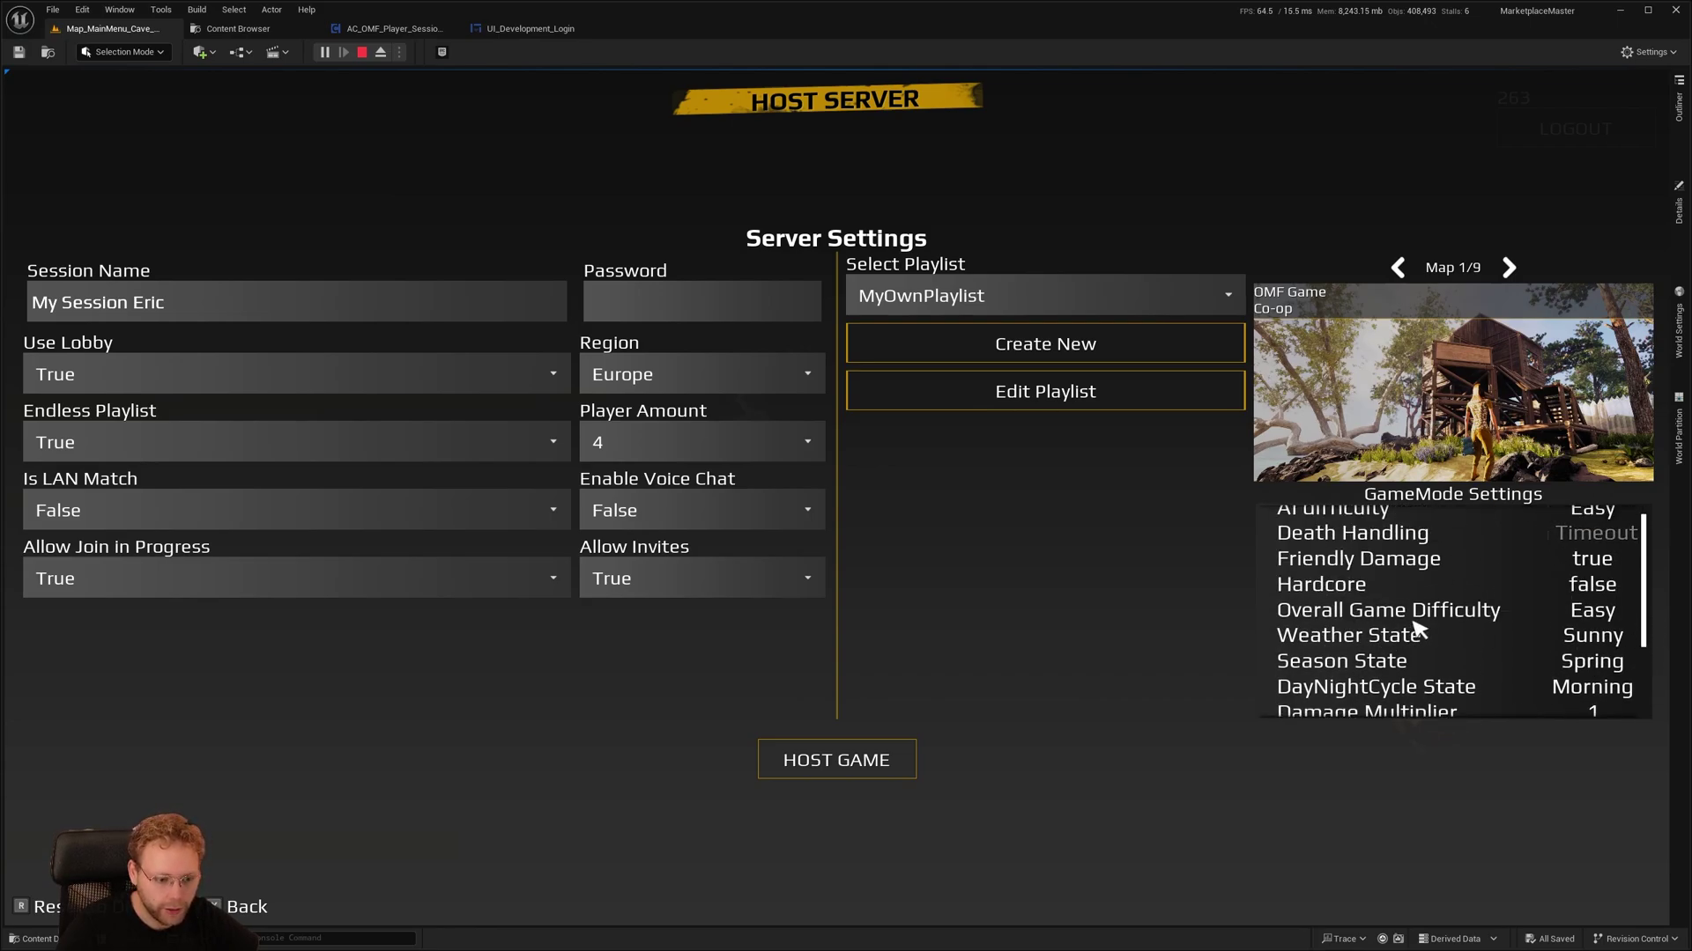
scroll(1416, 628, down, 3)
scroll(1419, 626, up, 3)
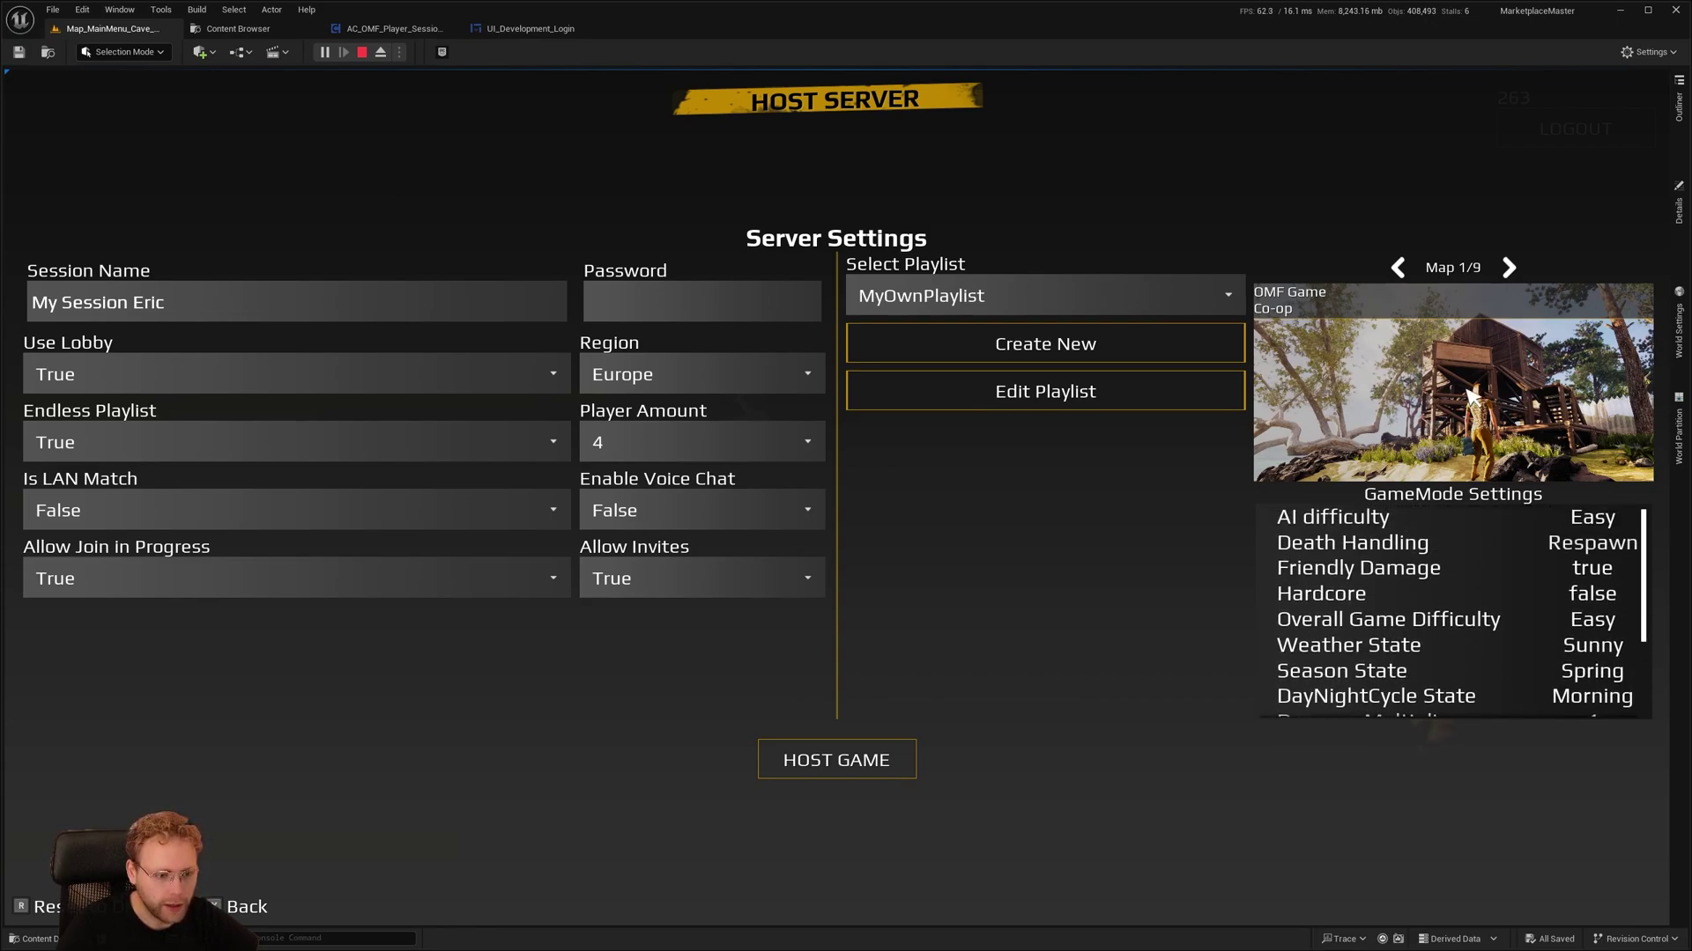
click(1509, 268)
click(1509, 267)
scroll(1401, 564, down, 3)
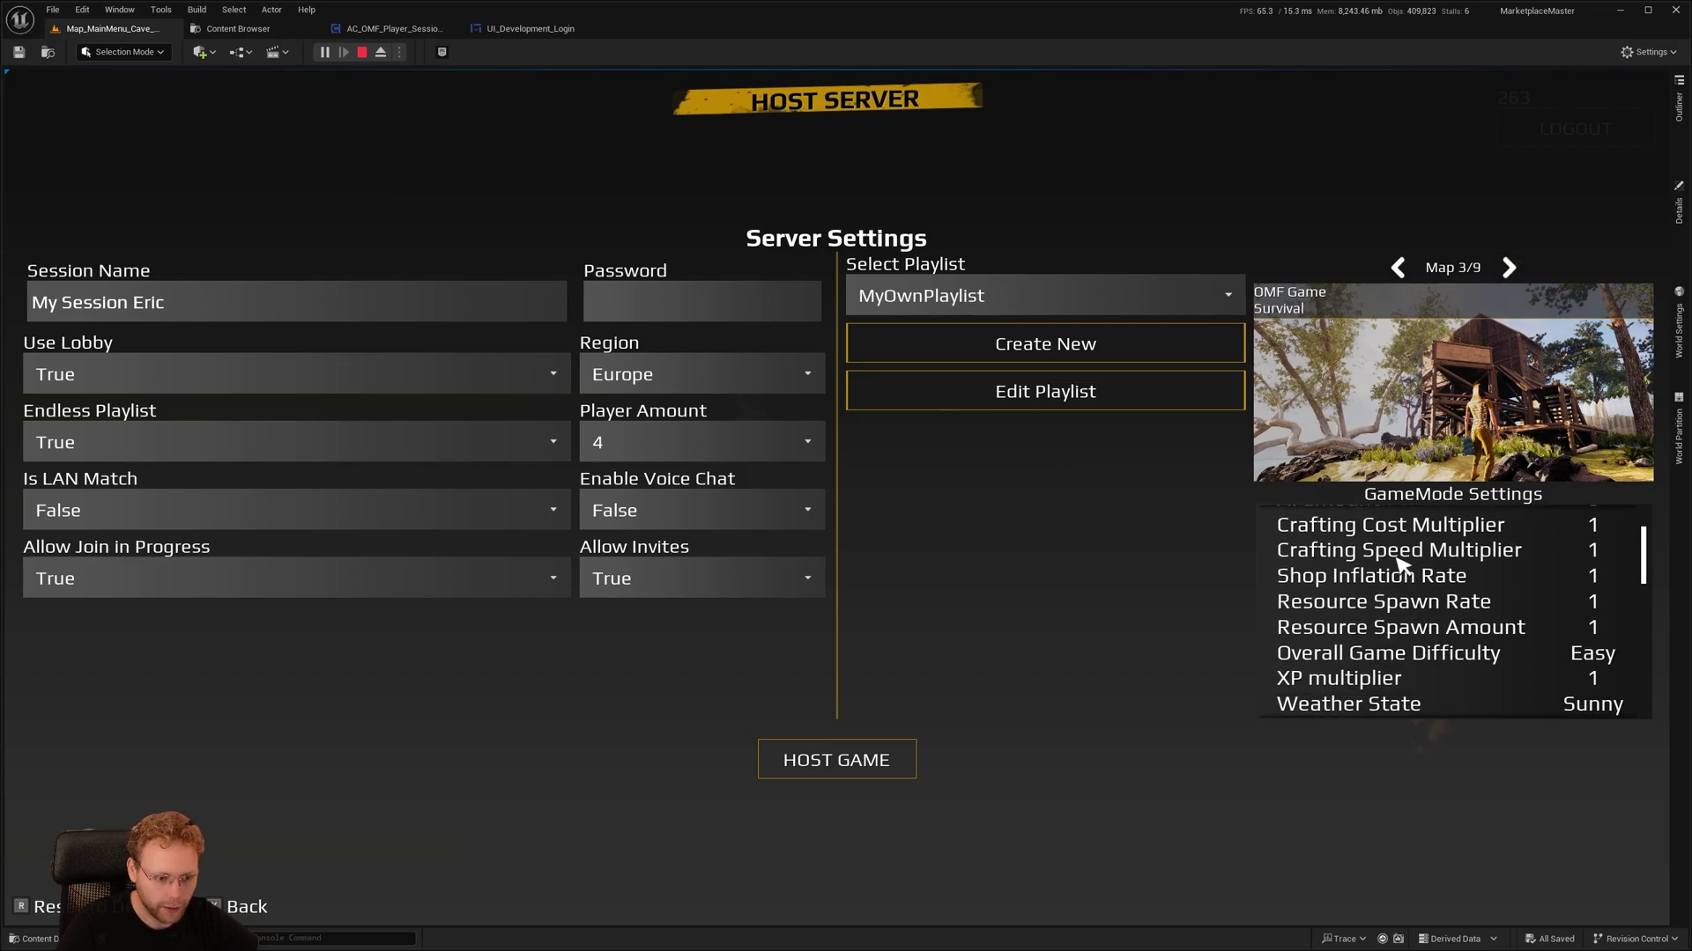
scroll(1400, 564, down, 3)
scroll(1427, 646, up, 3)
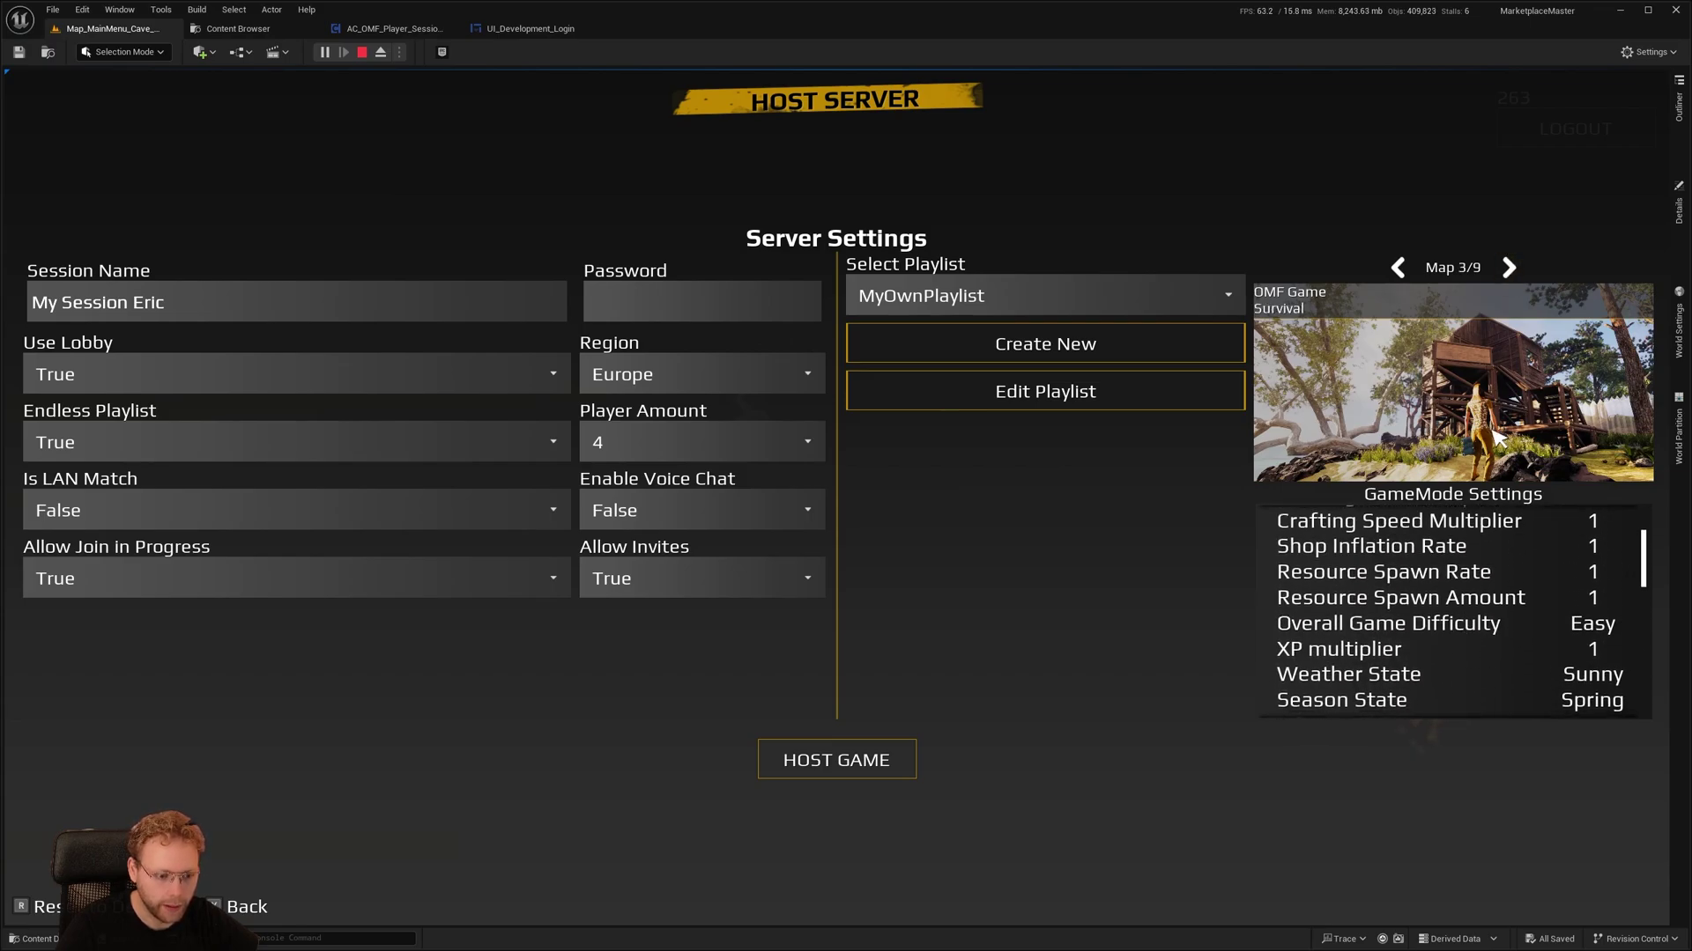
Step: Cycle maps 4/9 to 6/9, then settle on Map 5/9, OMF Game Battle Royale
click(1509, 268)
scroll(1478, 560, down, 3)
scroll(1452, 627, up, 3)
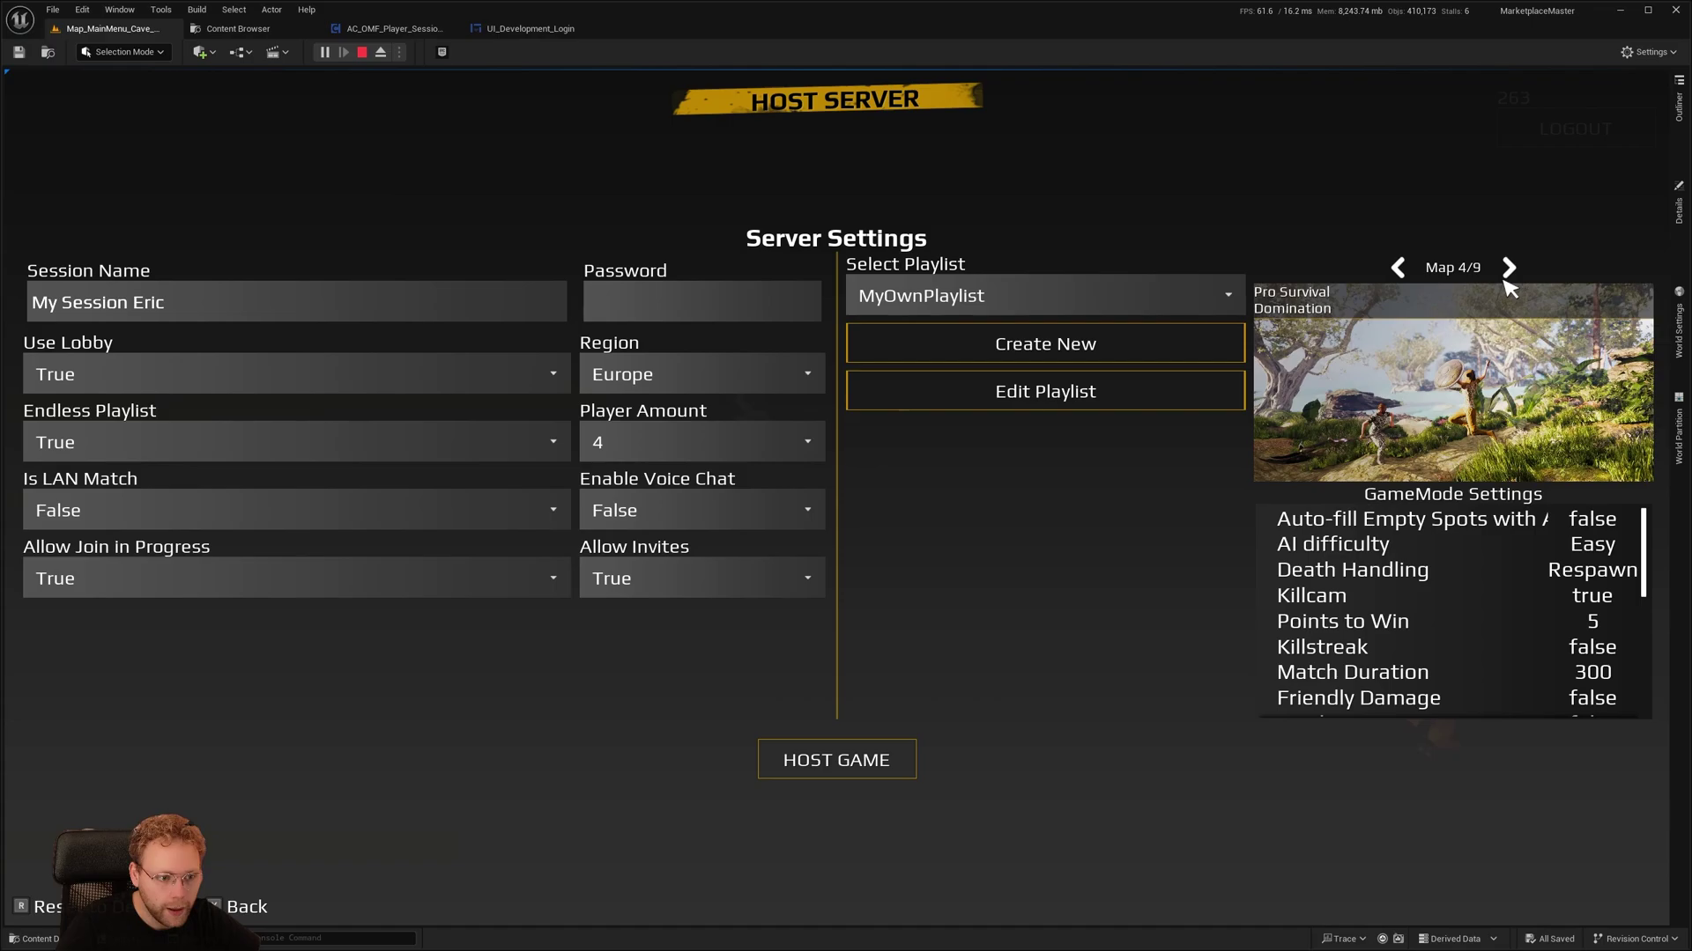
click(1508, 270)
click(1508, 270)
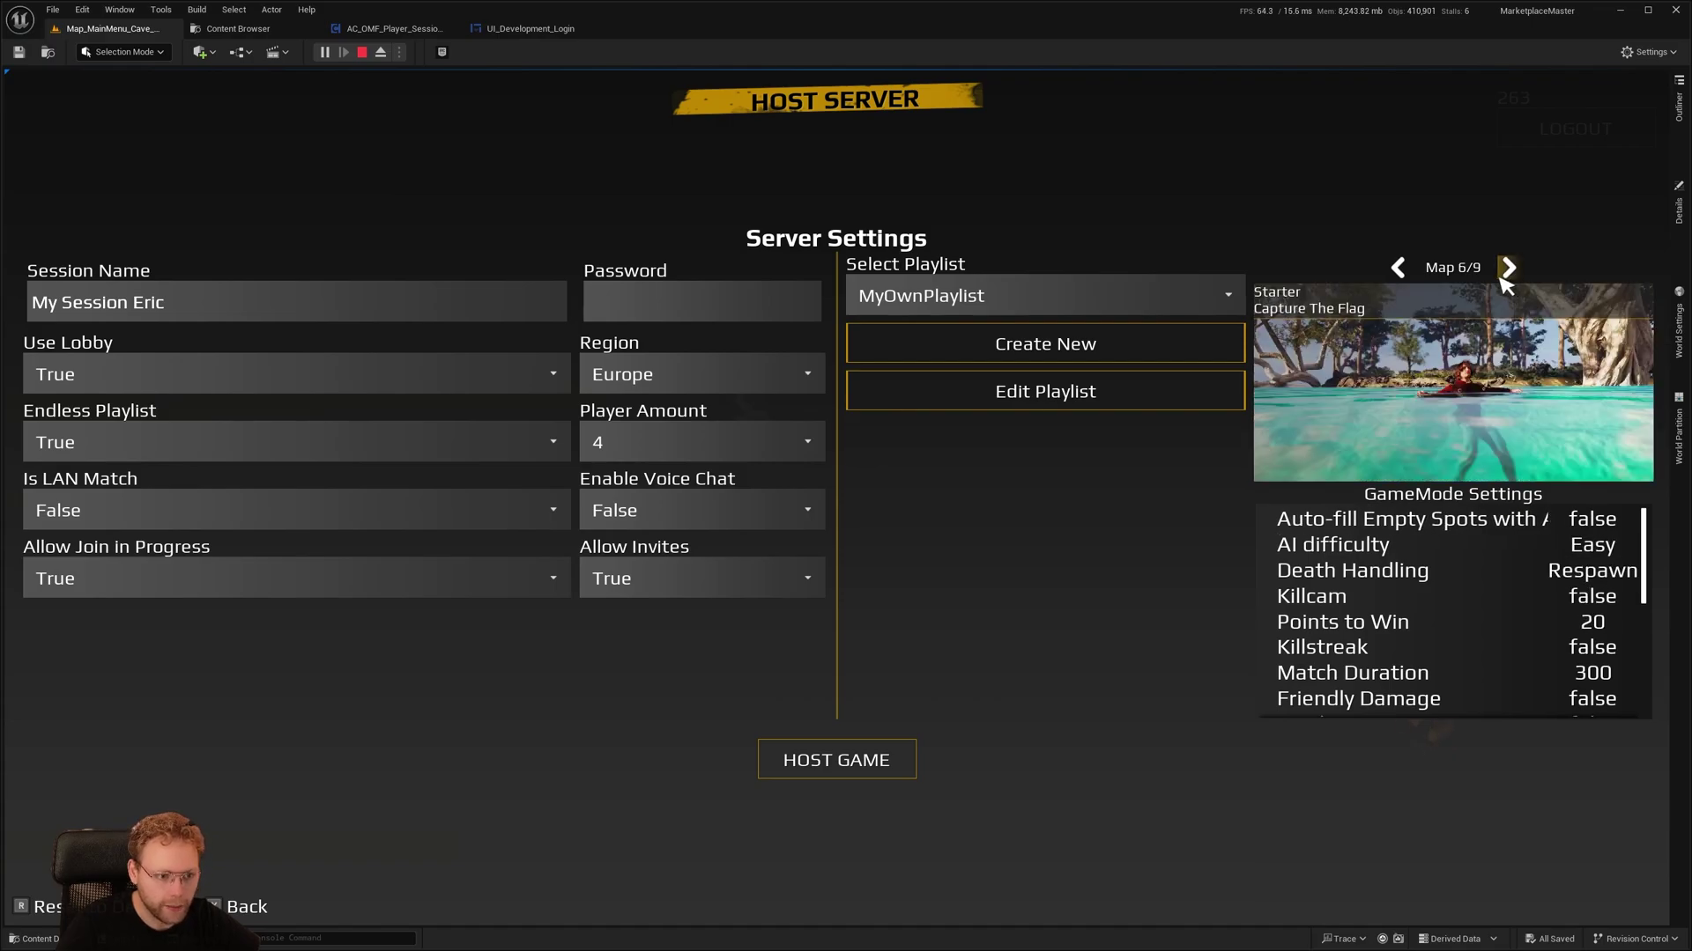
click(1399, 267)
scroll(1427, 578, down, 5)
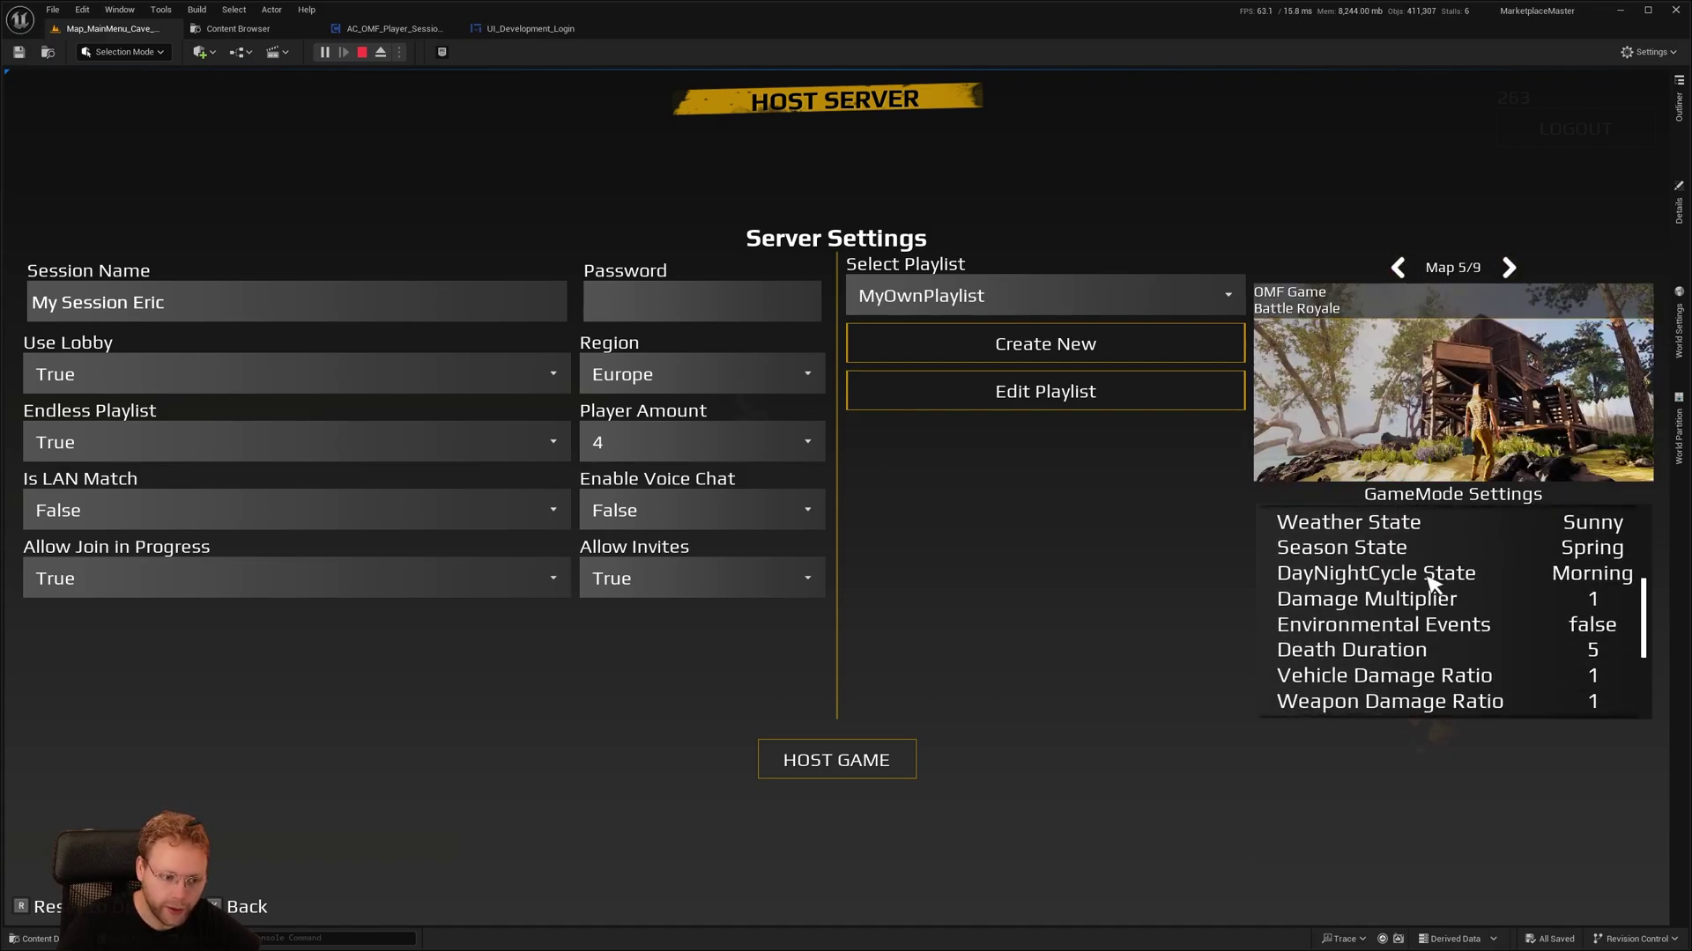
scroll(1432, 584, down, 5)
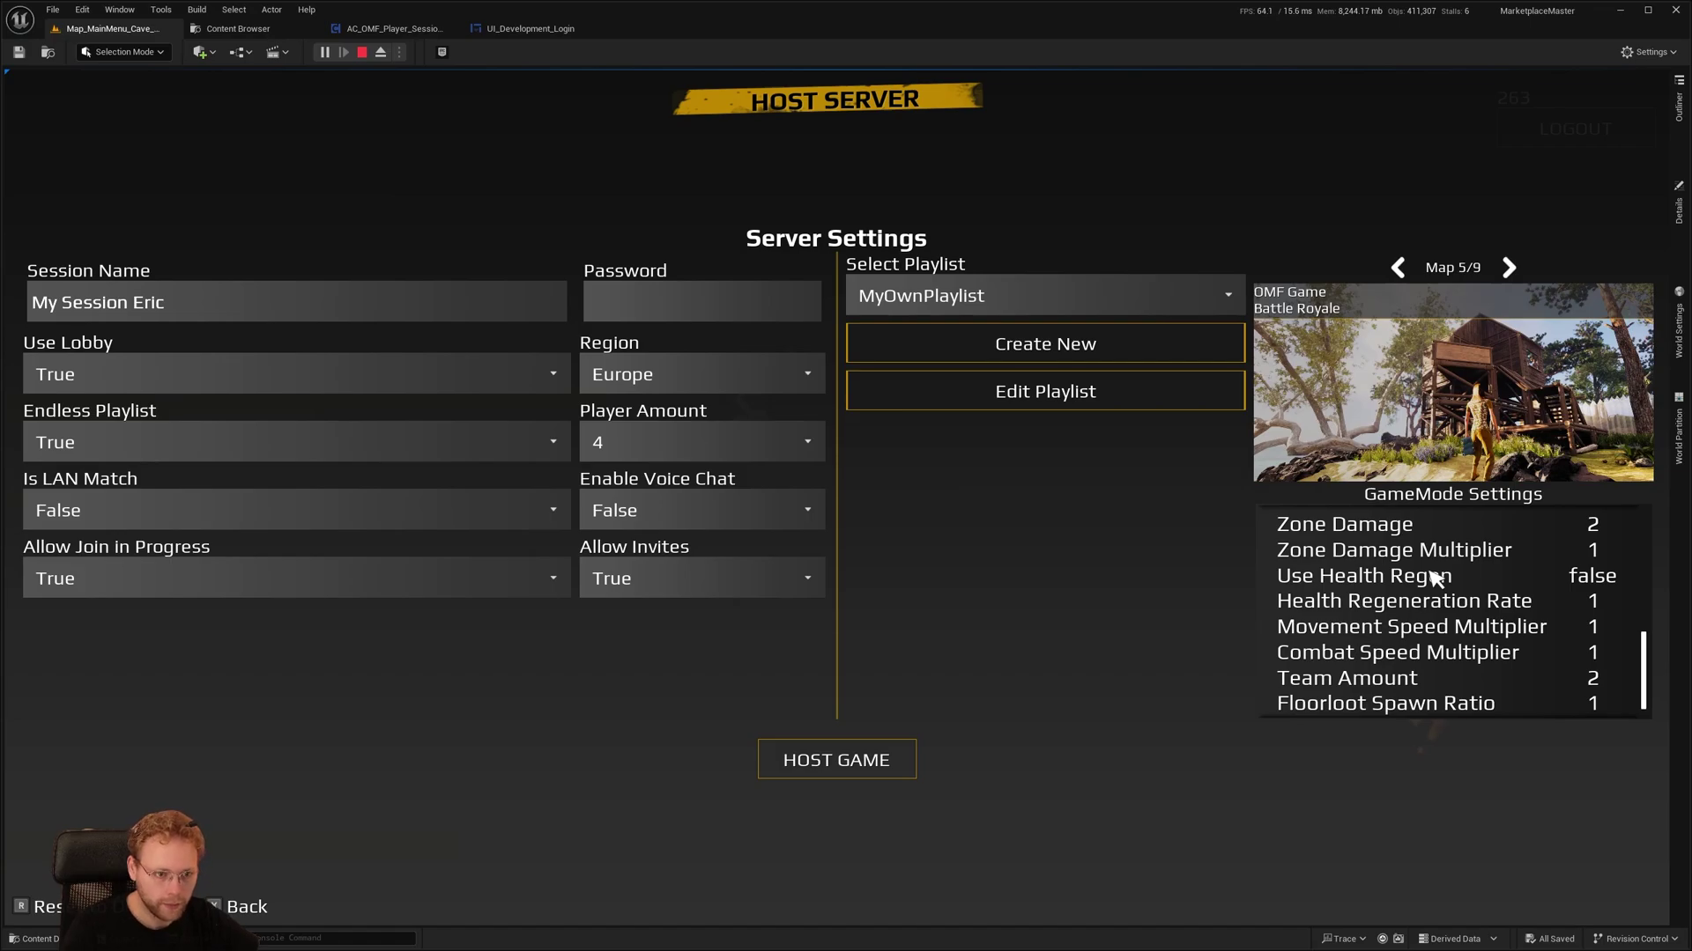